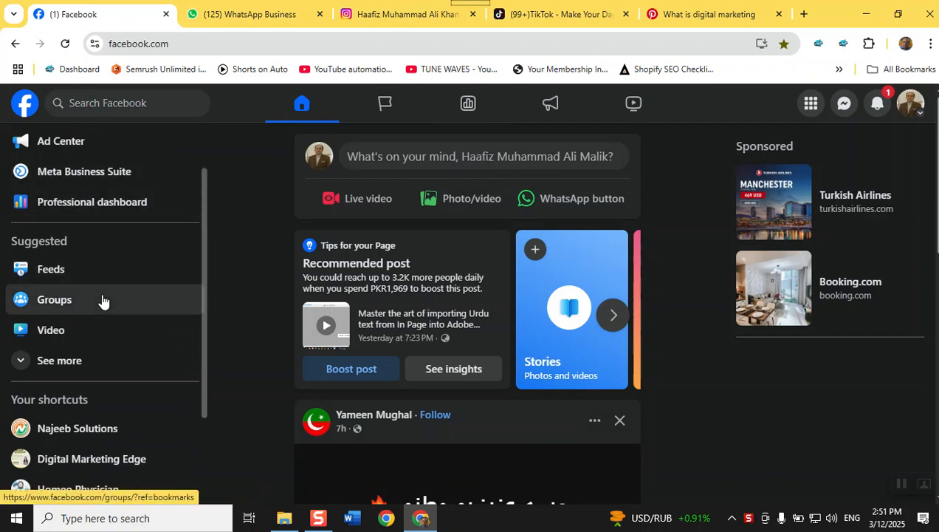
Expand the sidebar shortcuts and scroll through the list of managed Pages
click(64, 362)
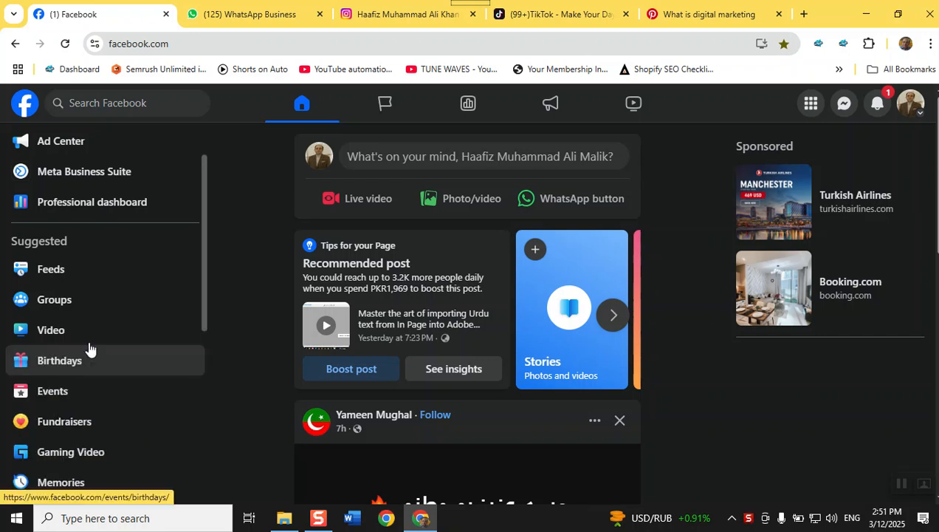
scroll(119, 323, down, 2)
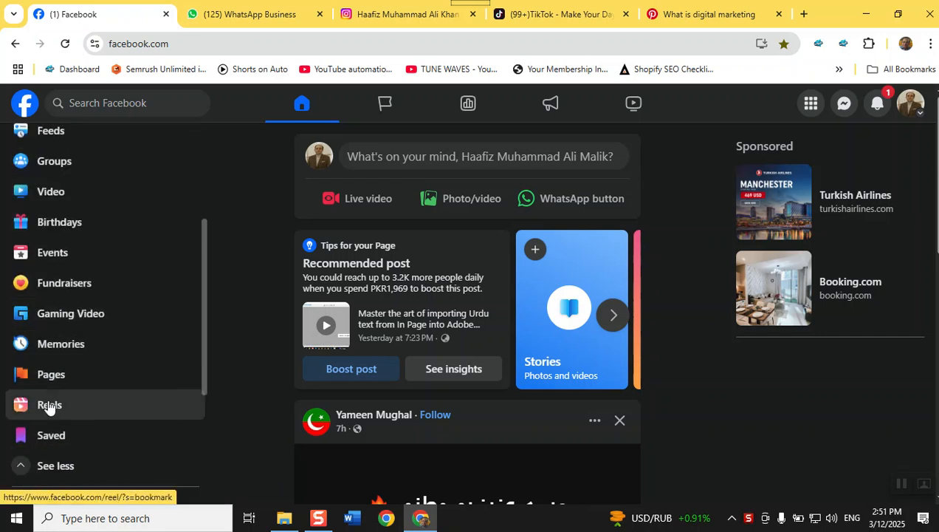
click(52, 374)
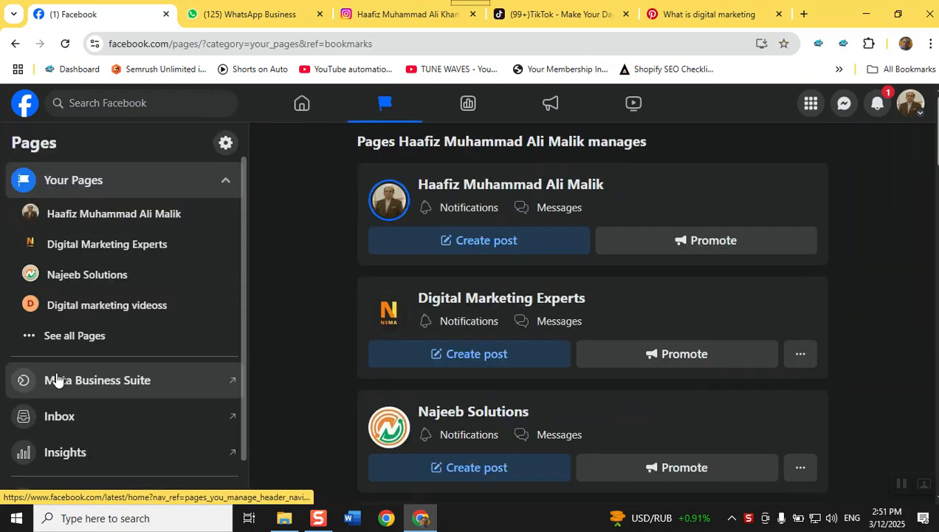
scroll(109, 293, down, 1)
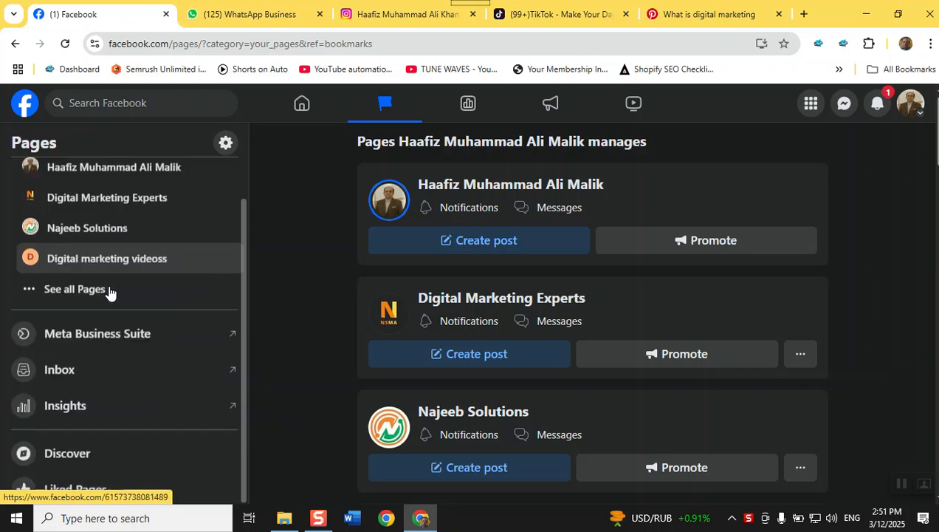
scroll(110, 292, up, 1)
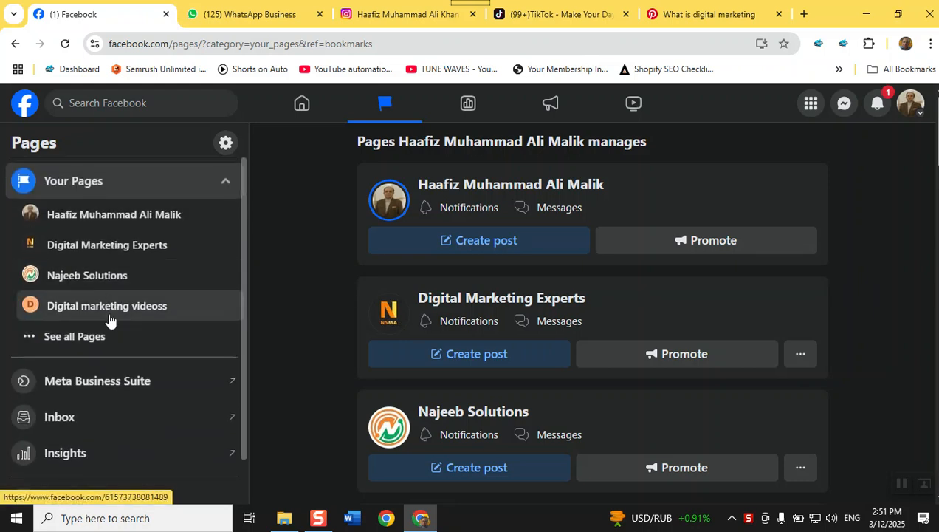
scroll(113, 419, down, 1)
scroll(112, 419, down, 1)
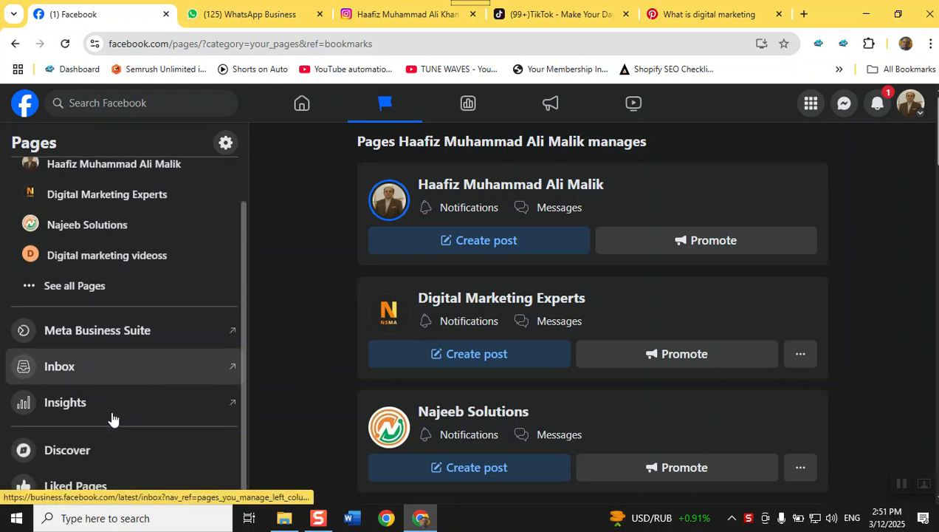
scroll(113, 418, up, 1)
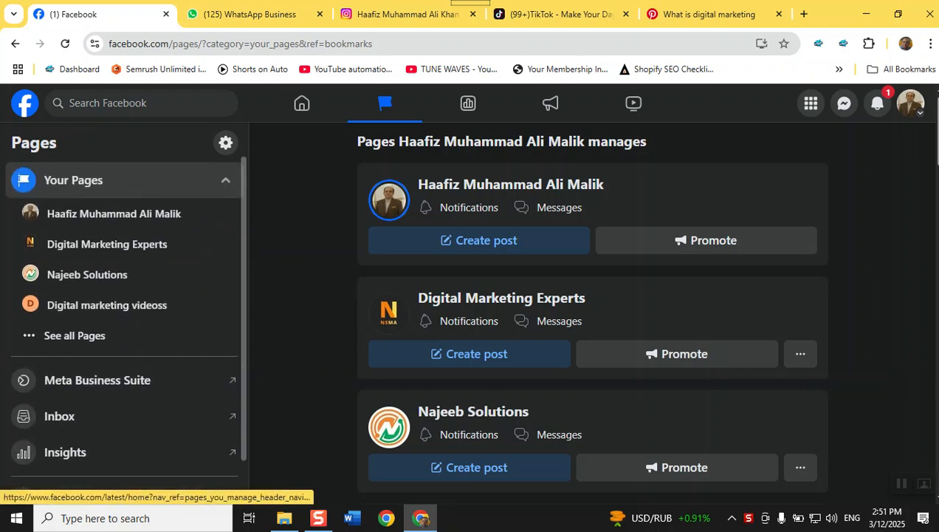
Show every managed Page, then go back to the home feed
click(52, 335)
scroll(62, 355, down, 3)
scroll(63, 355, down, 3)
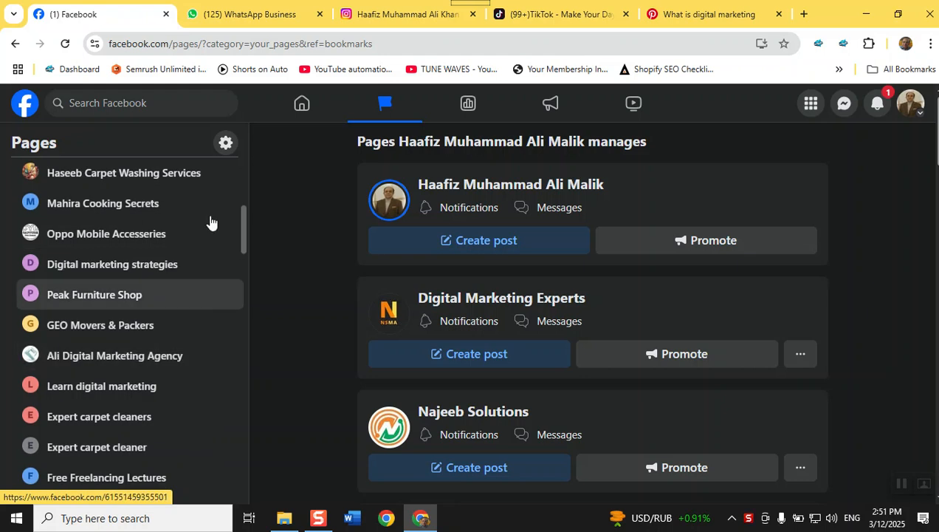
click(311, 104)
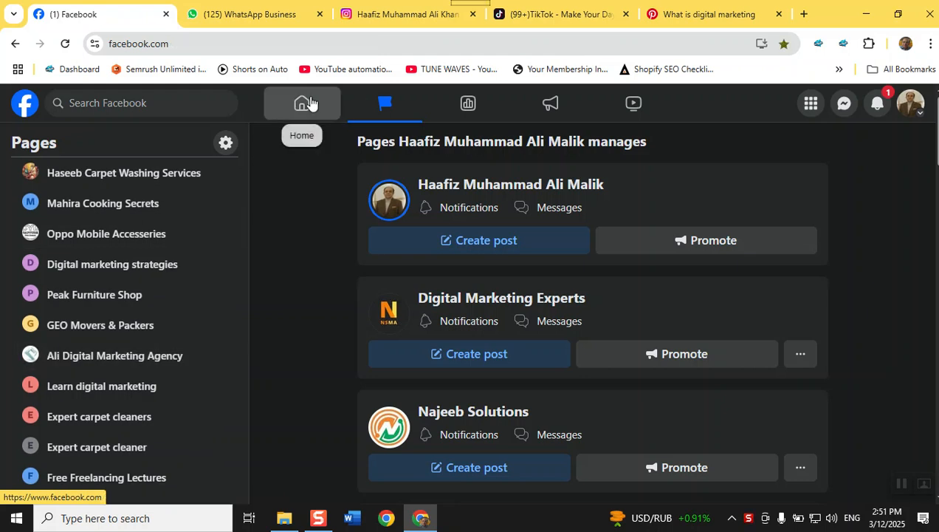
scroll(92, 334, down, 2)
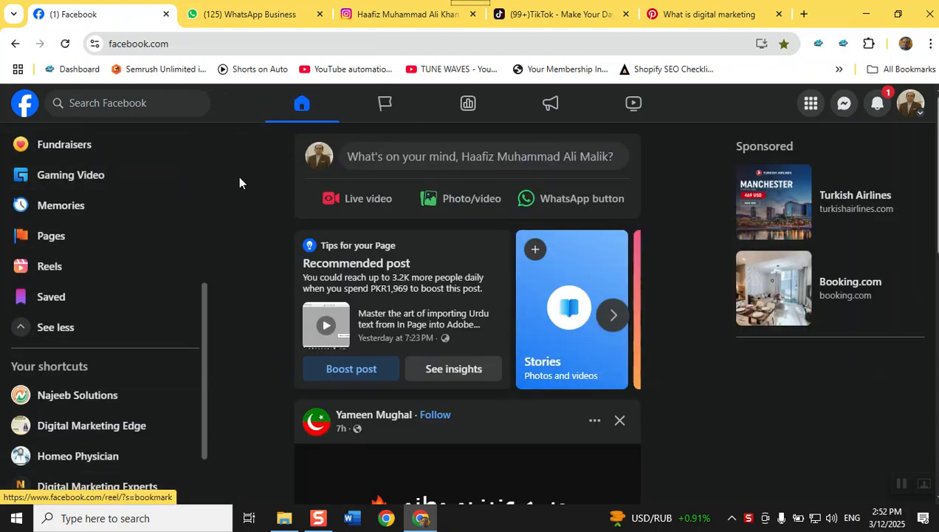
Switch to the second personal profile from the account menu and dismiss the switch notice
click(912, 106)
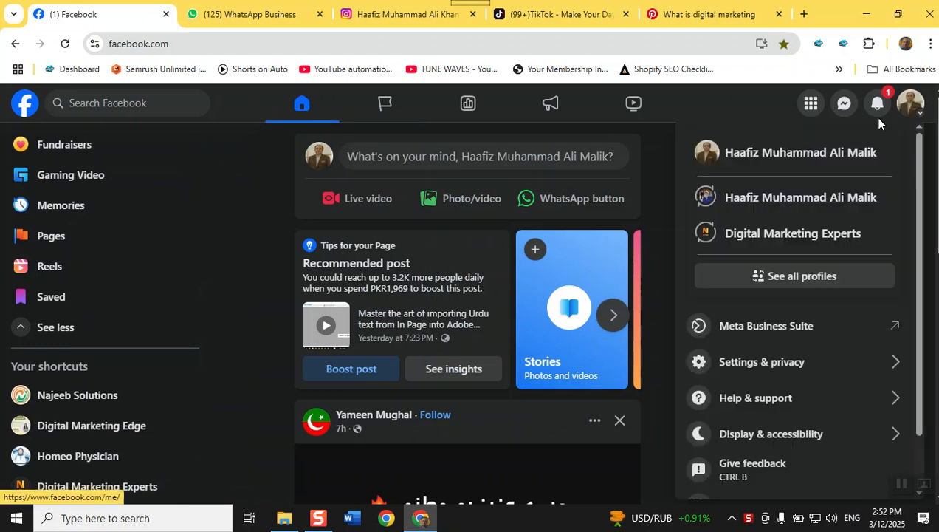
click(750, 211)
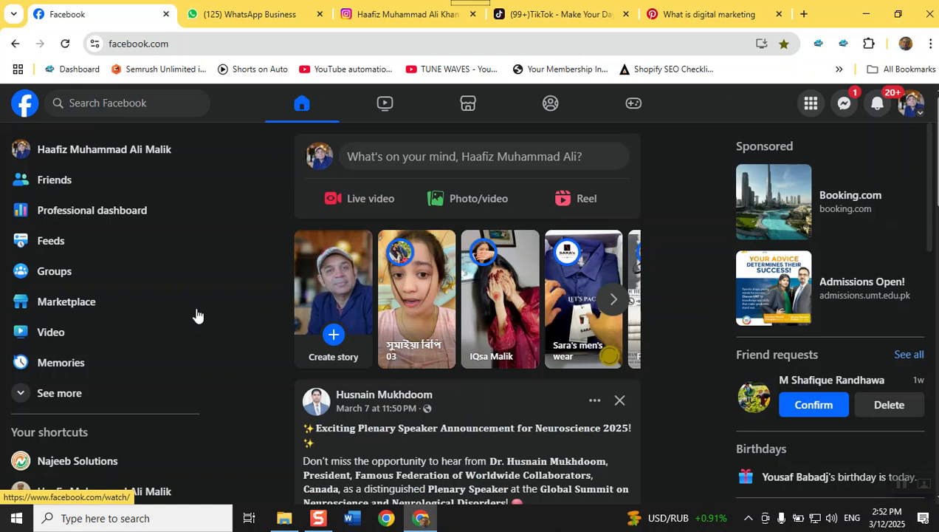
scroll(70, 301, down, 1)
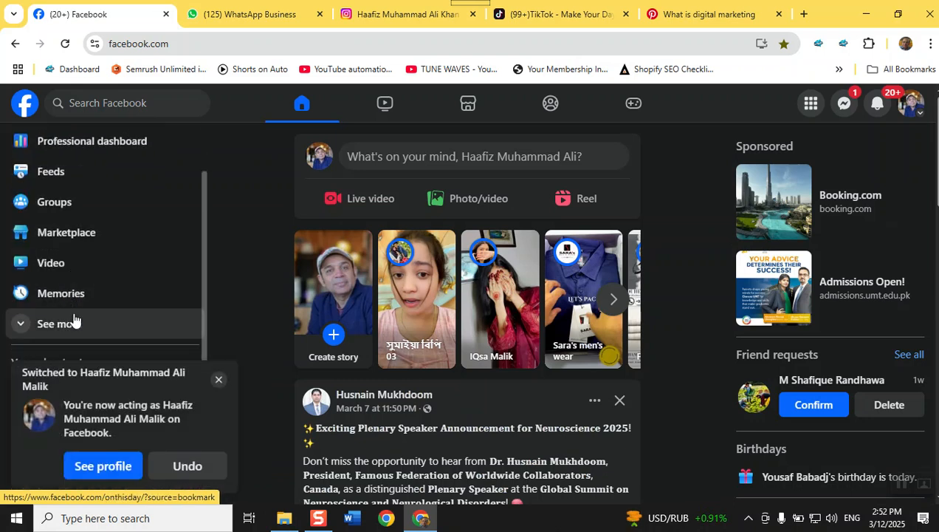
click(218, 379)
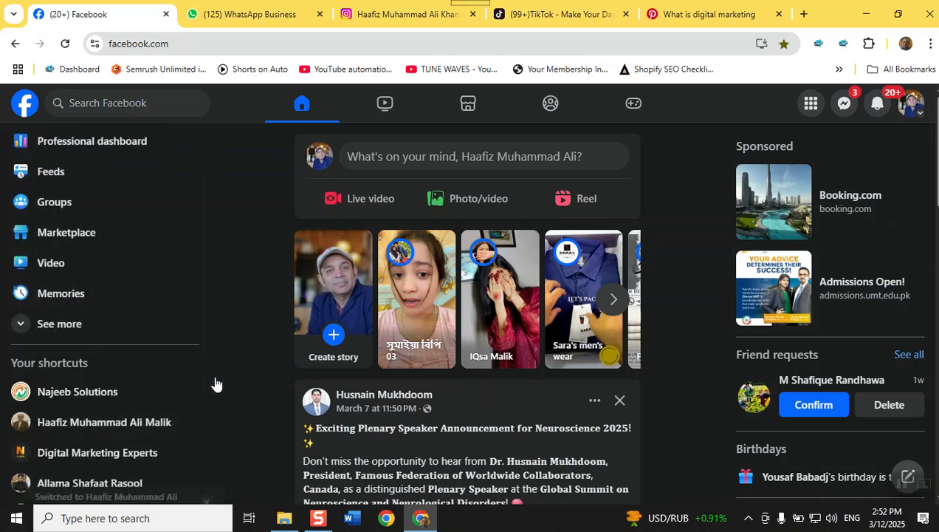
Expand the sidebar and open the Pages this profile manages
click(53, 332)
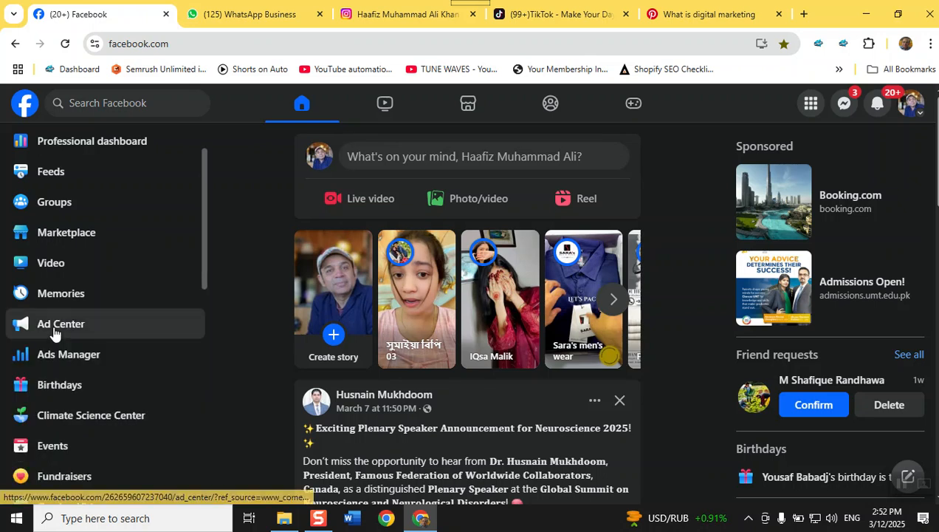
scroll(82, 377, down, 4)
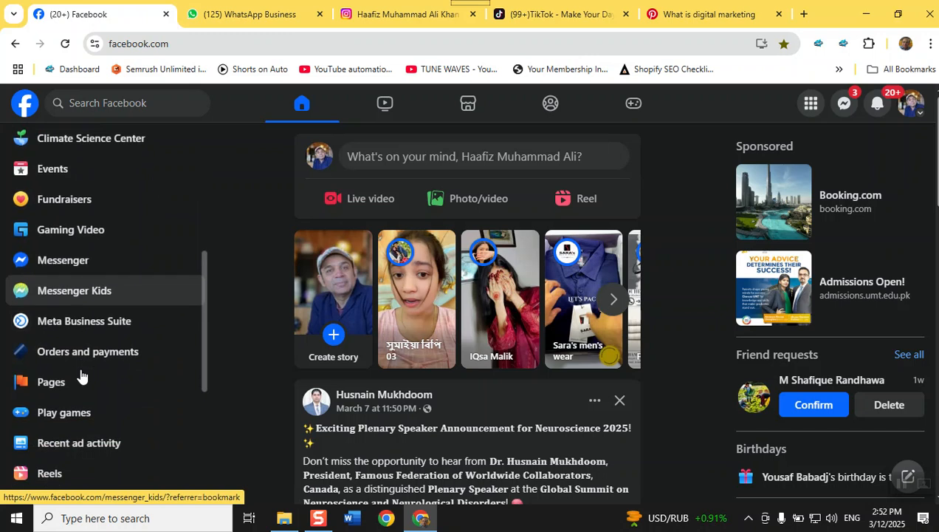
click(46, 382)
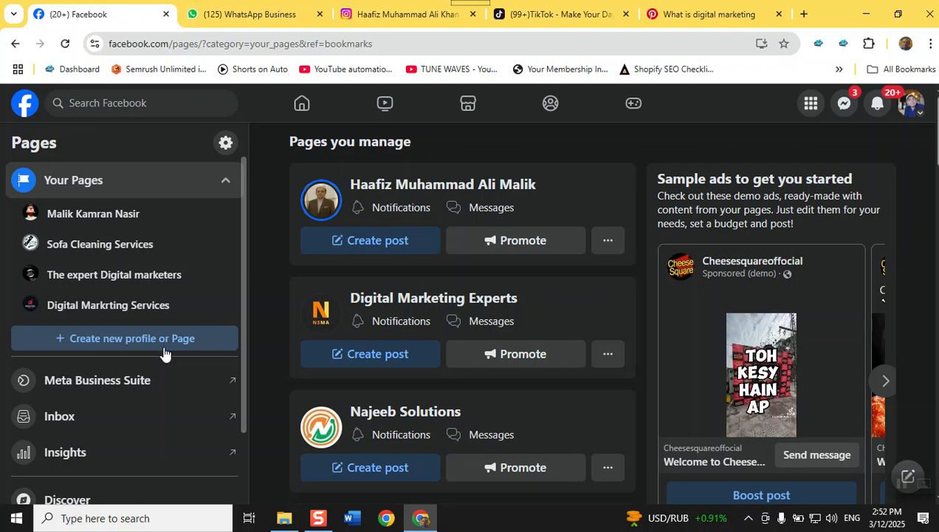
Choose Public Page under Create new profile or Page and reach the Page setup form
click(126, 325)
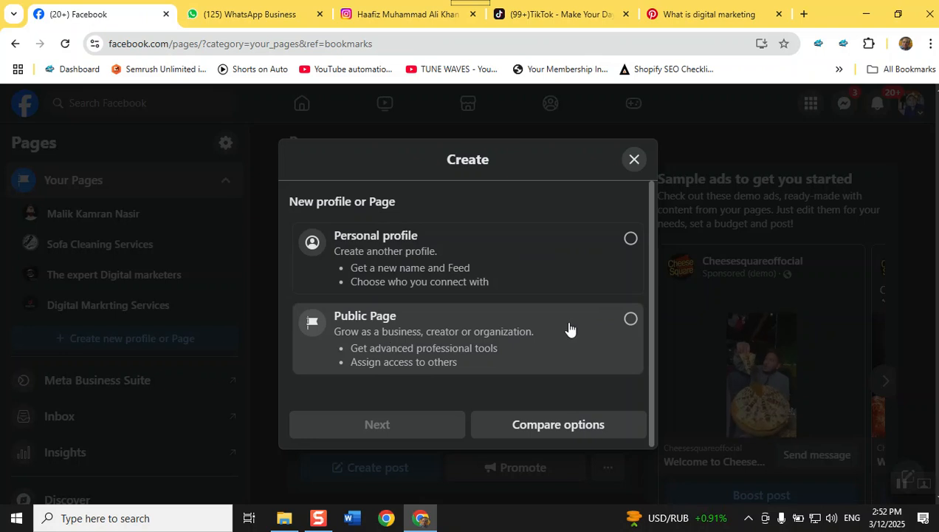
click(568, 327)
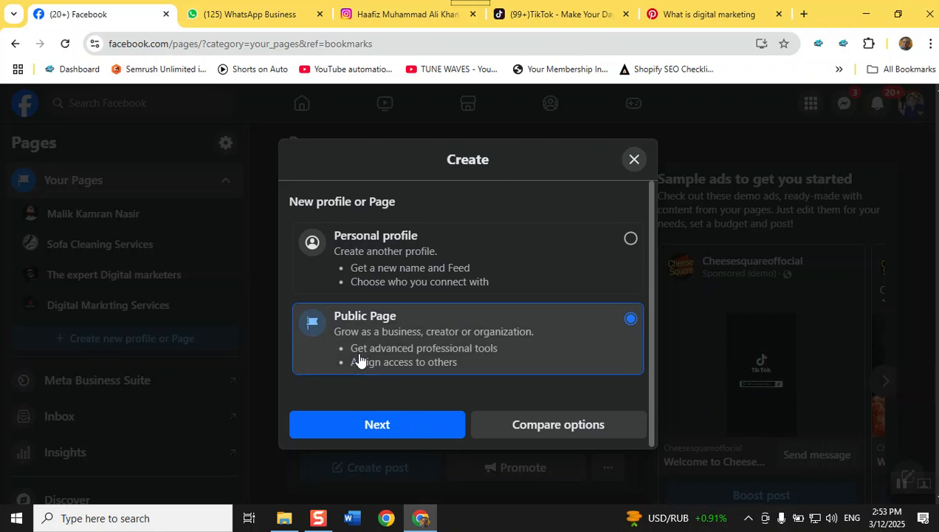
click(373, 426)
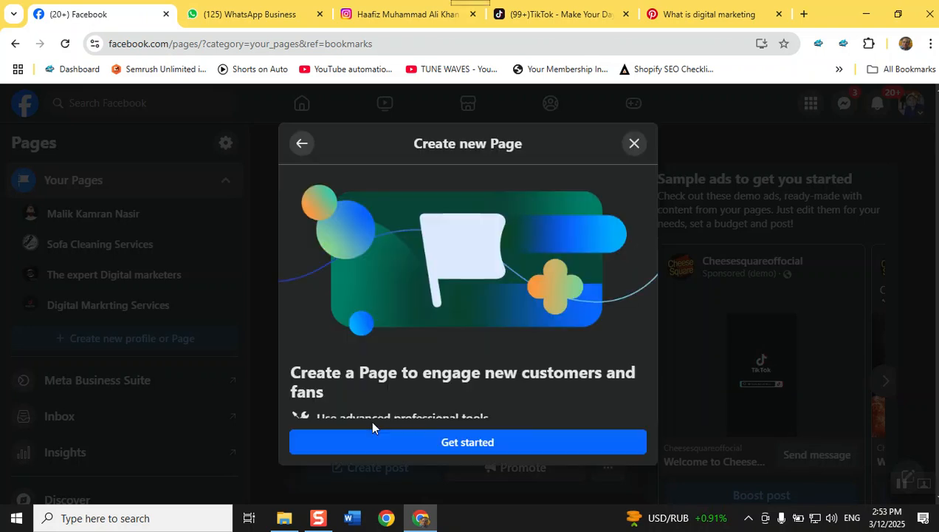
click(443, 442)
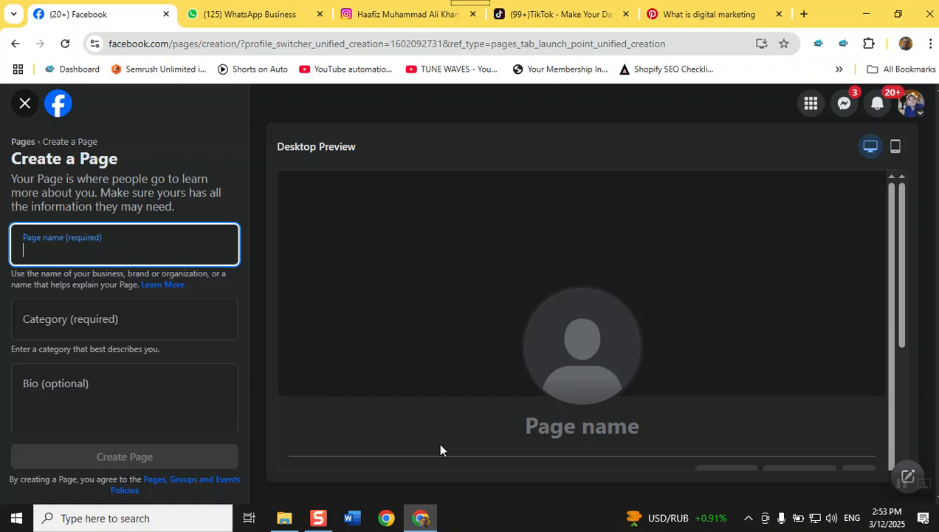
Duplicate the Facebook tab and search for 'COMPUTER COLLEGE' from the new tab's home feed
right_click(63, 22)
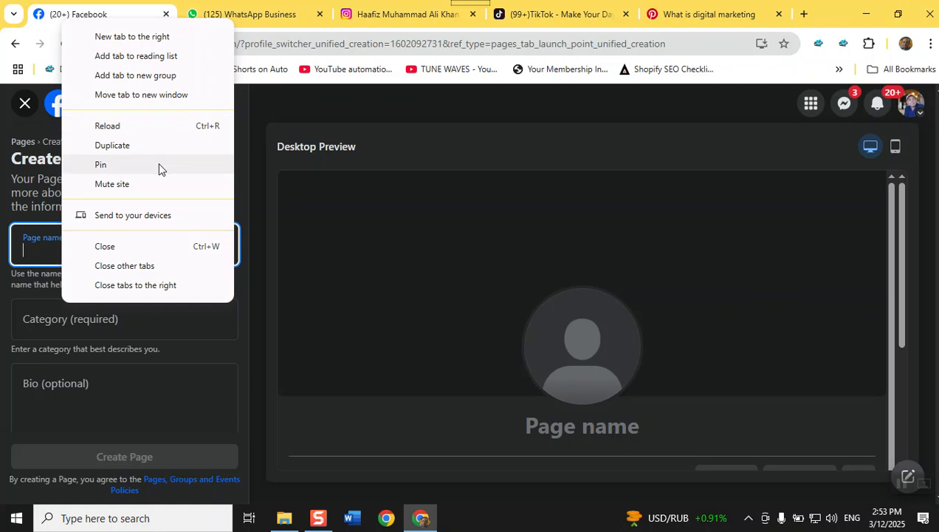
click(158, 146)
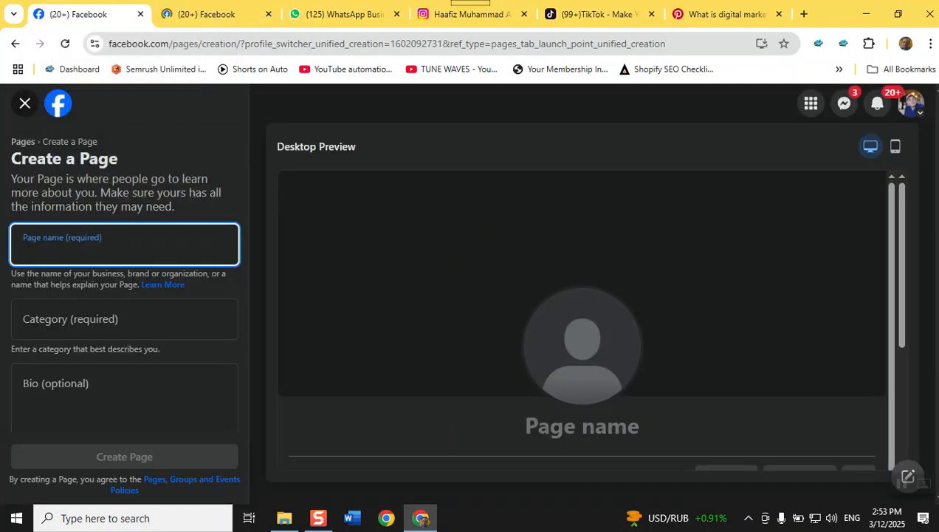
click(303, 102)
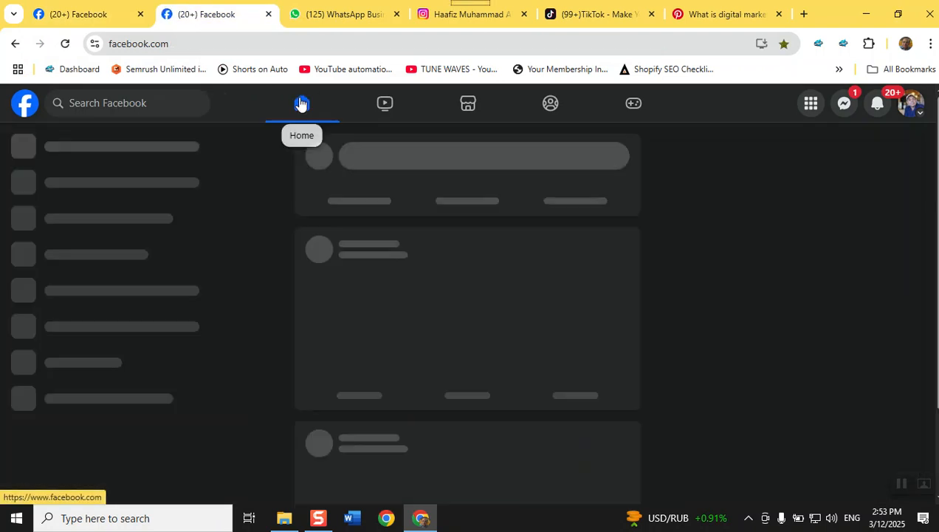
click(120, 103)
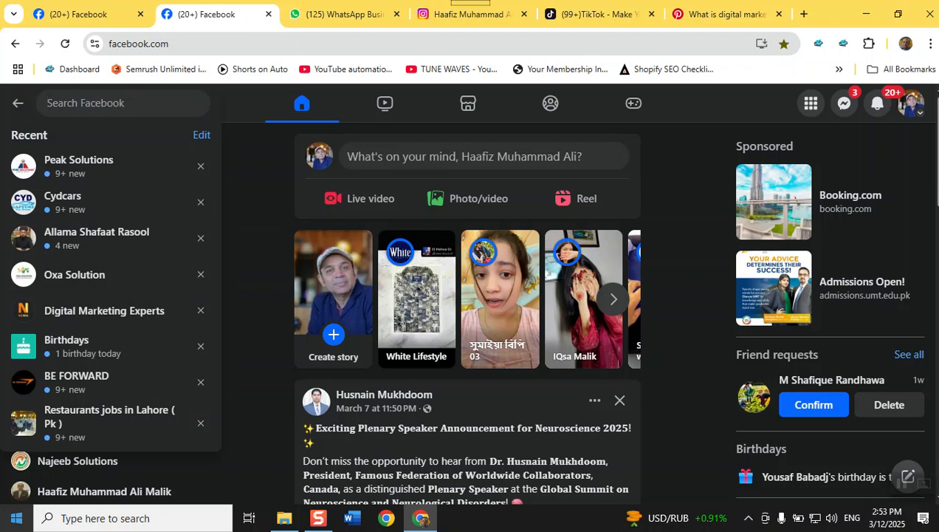
text(CO)
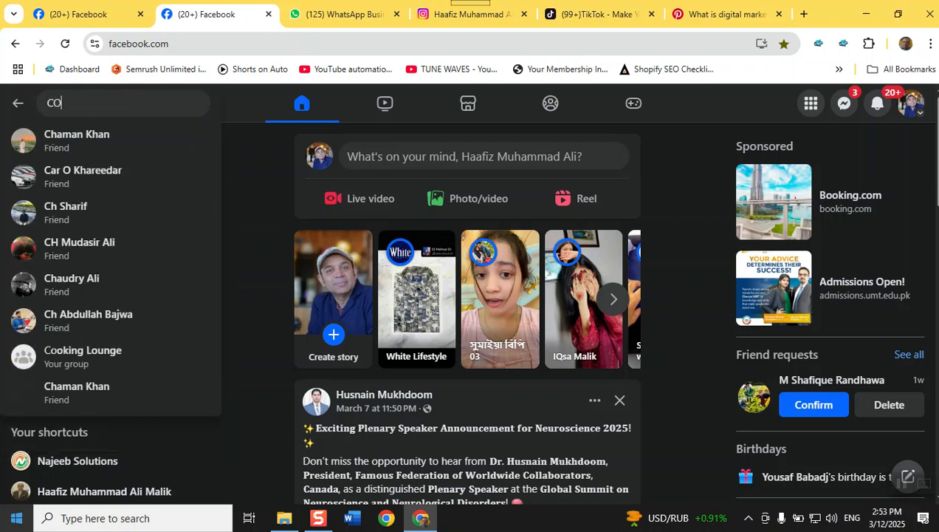
text(MPUTER )
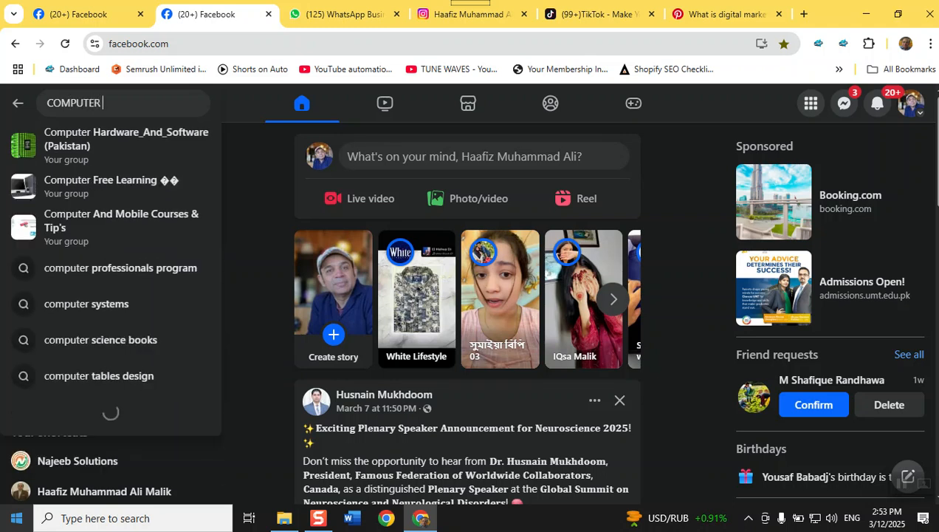
text(COLLEGE)
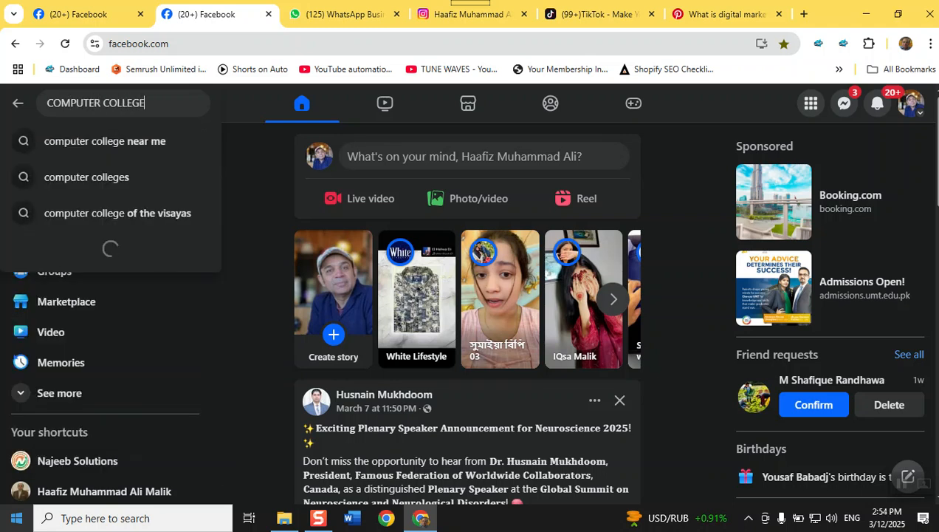
key(Return)
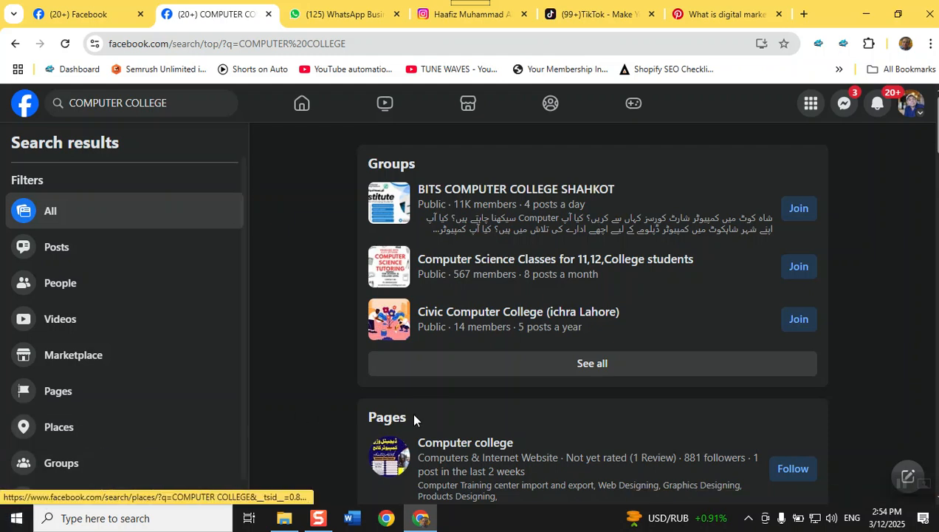
scroll(517, 374, down, 1)
scroll(517, 375, up, 1)
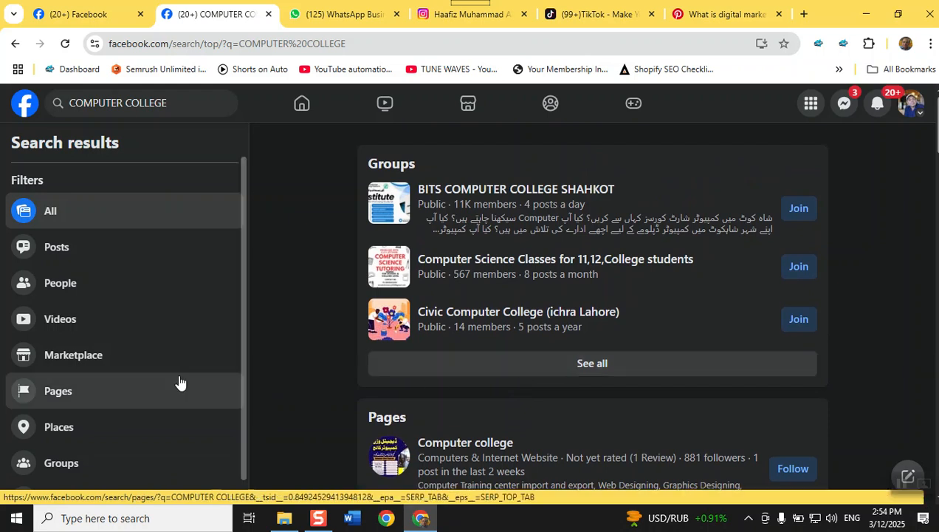
click(27, 407)
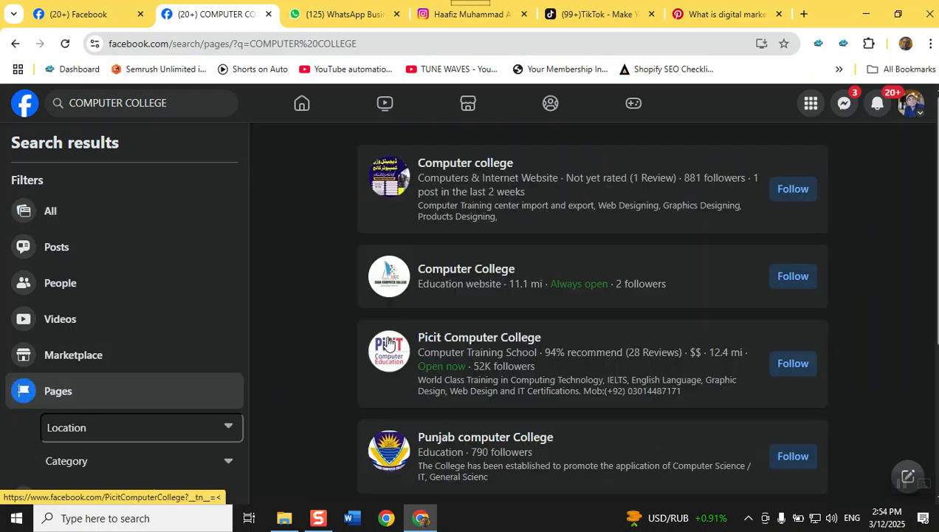
mouse_move(484, 163)
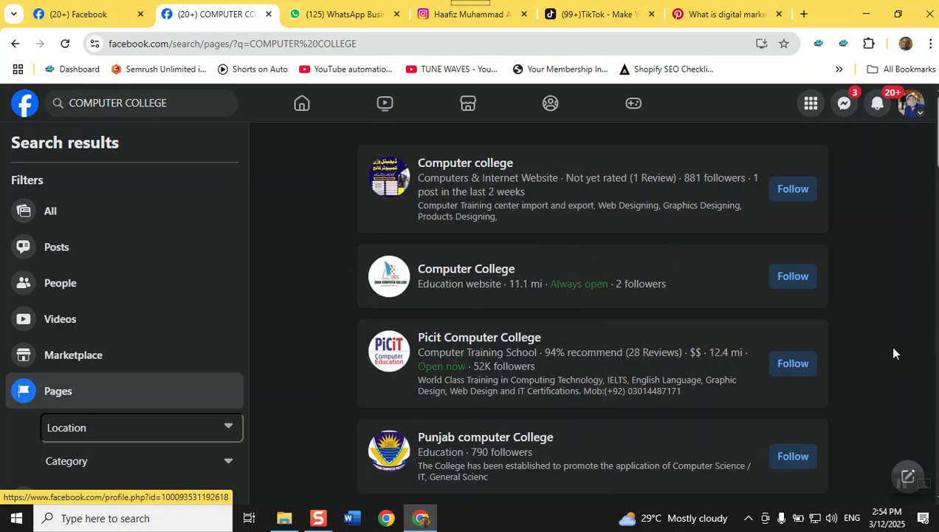
scroll(890, 347, down, 4)
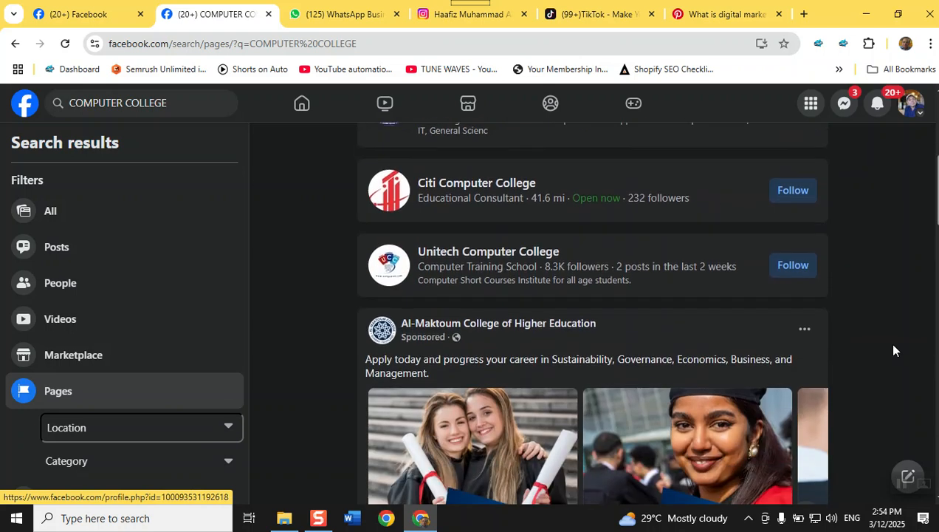
scroll(893, 350, up, 5)
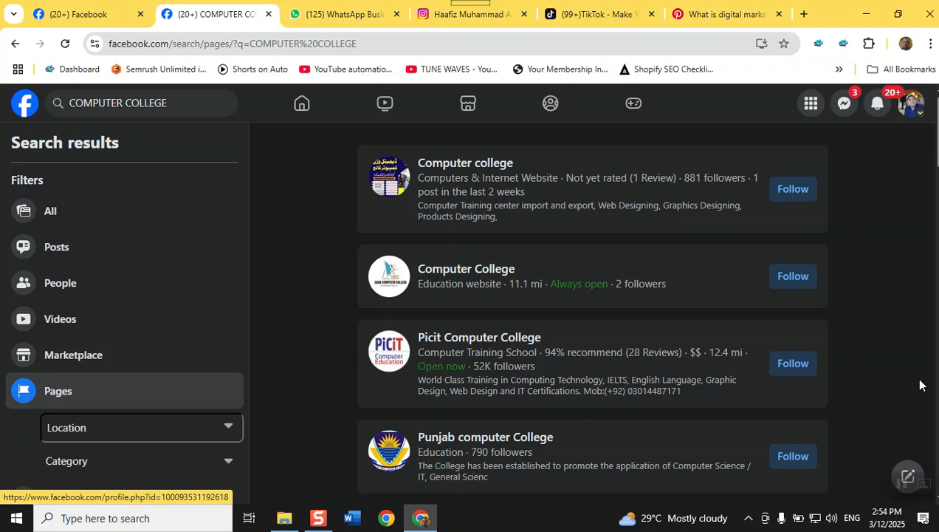
scroll(920, 385, down, 4)
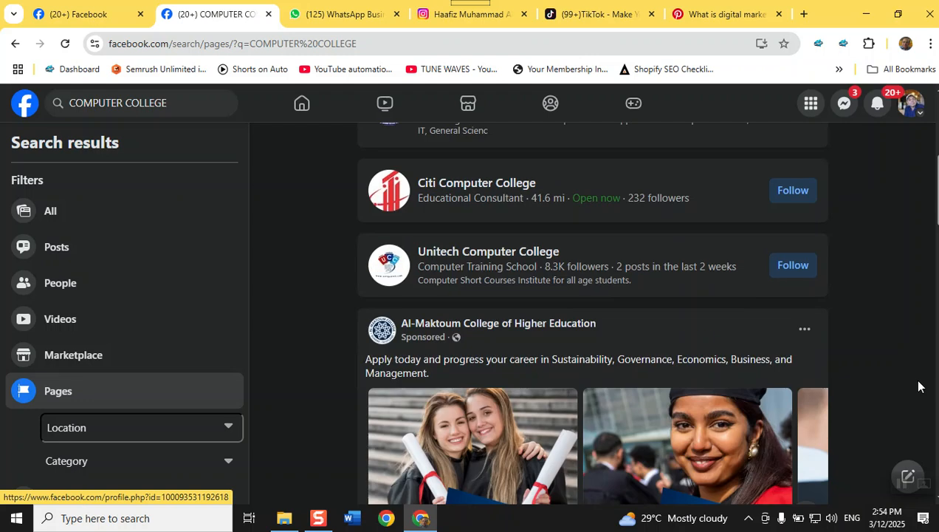
scroll(919, 387, up, 4)
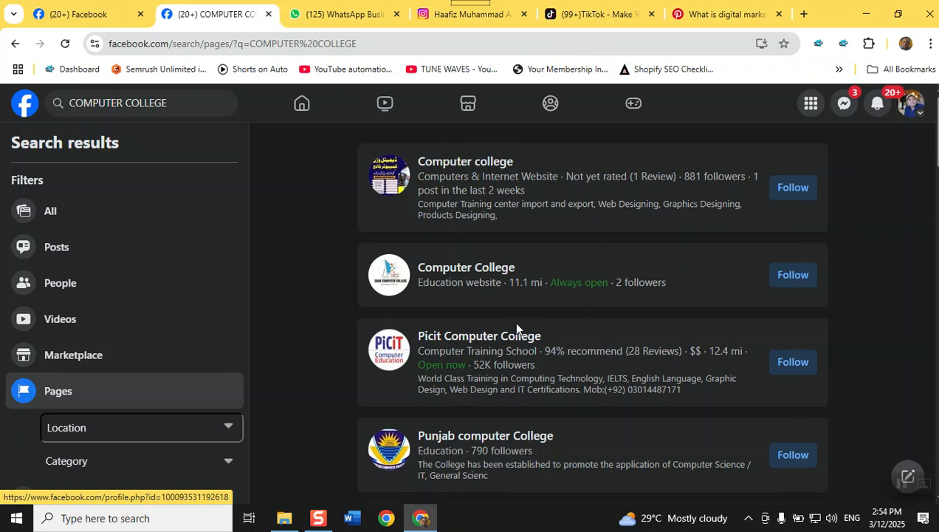
scroll(516, 327, down, 3)
mouse_move(525, 307)
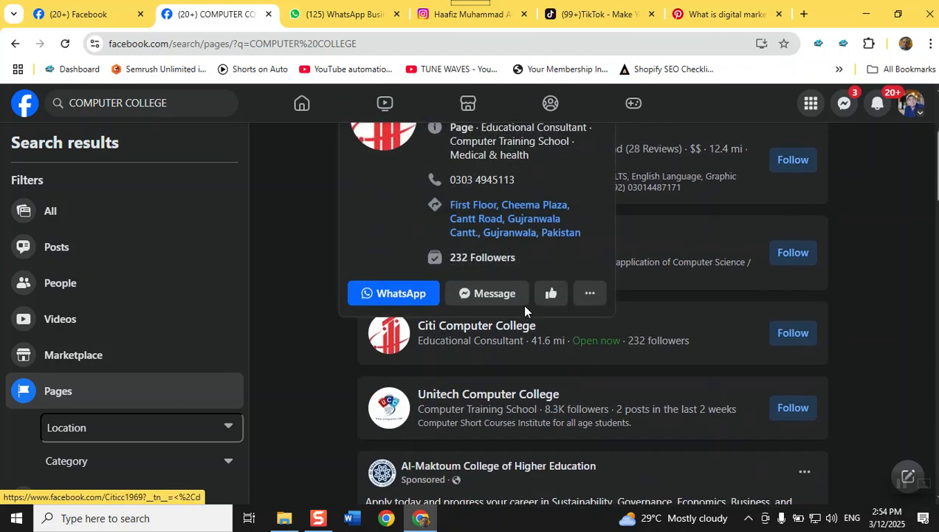
scroll(524, 310, down, 2)
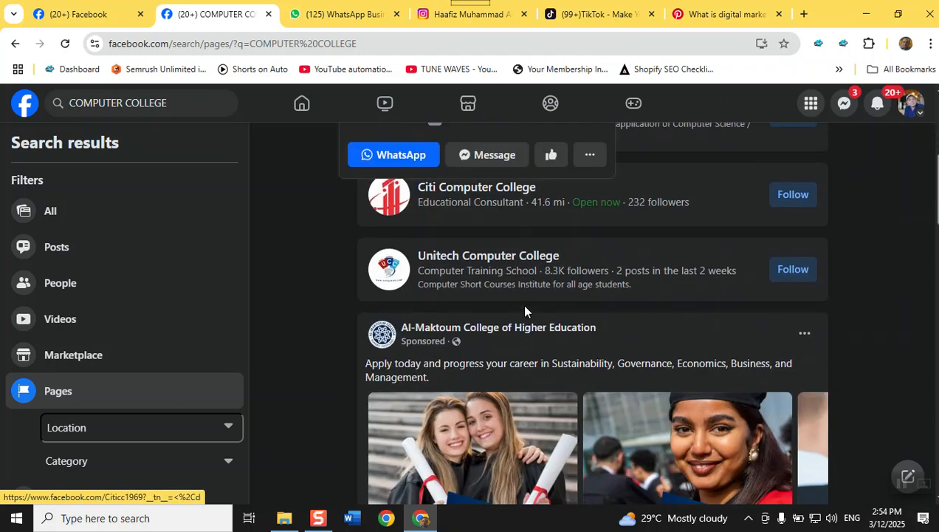
scroll(524, 310, down, 5)
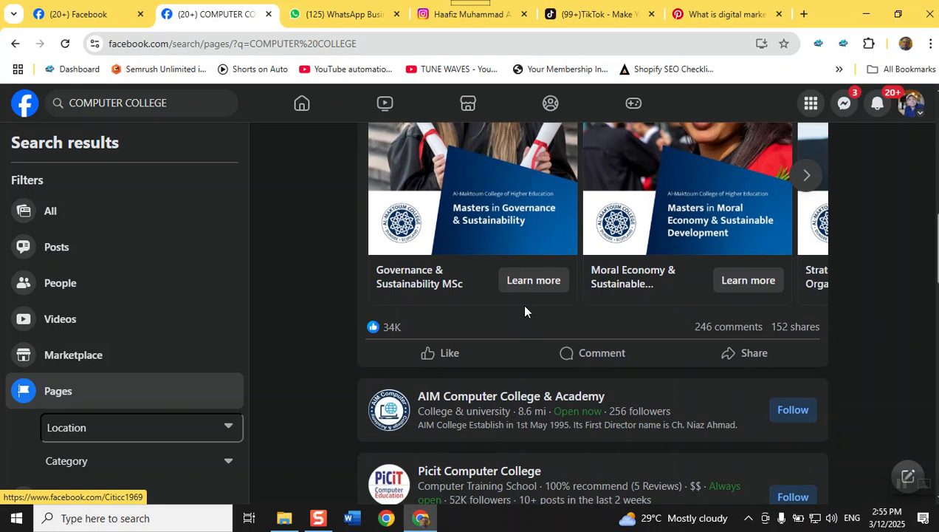
click(92, 15)
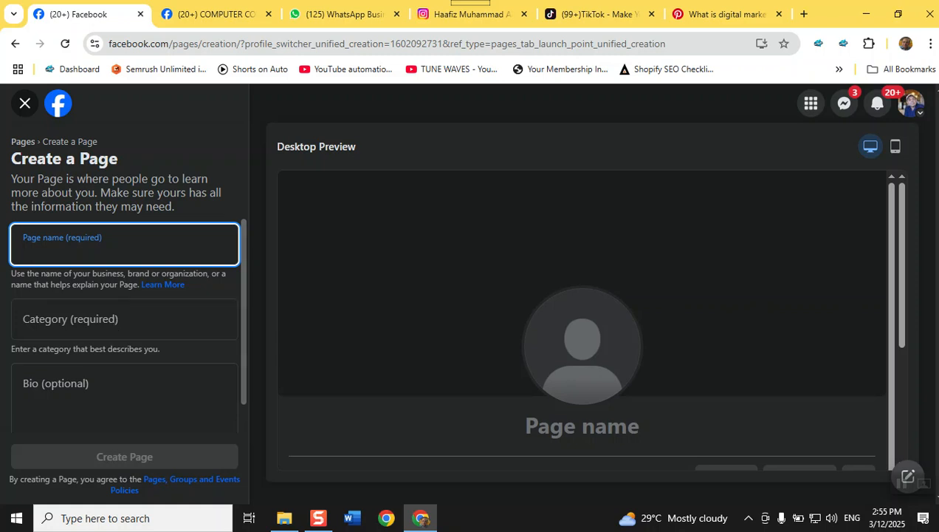
Replace the search text with 'sofa cleaning' and run the search
click(191, 21)
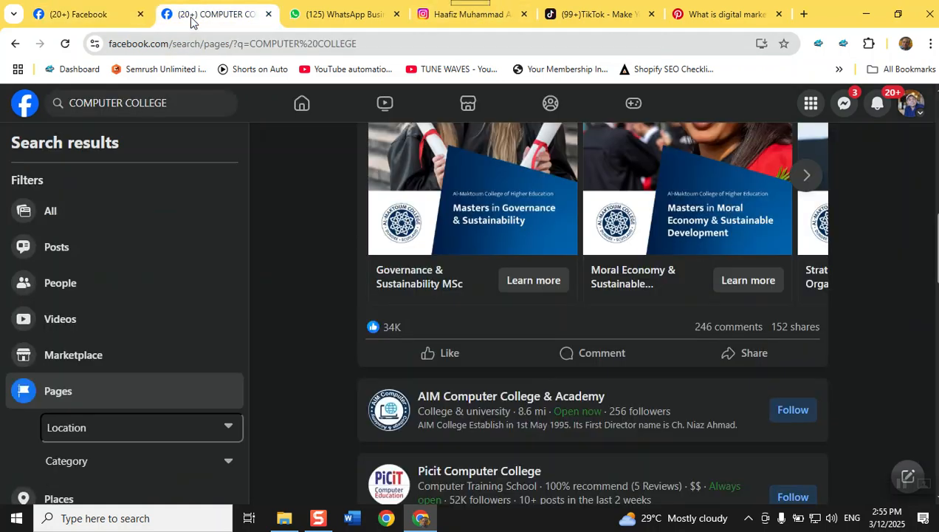
triple_click(182, 95)
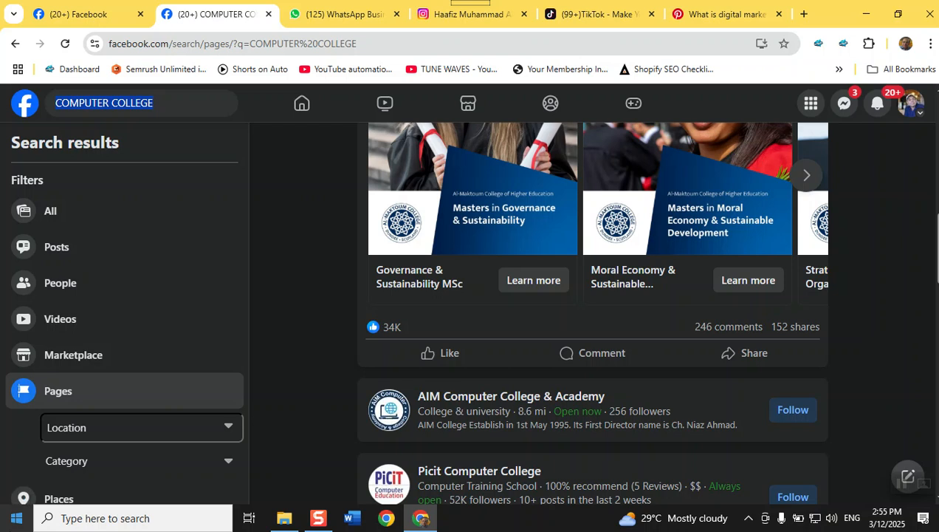
text(sofa c)
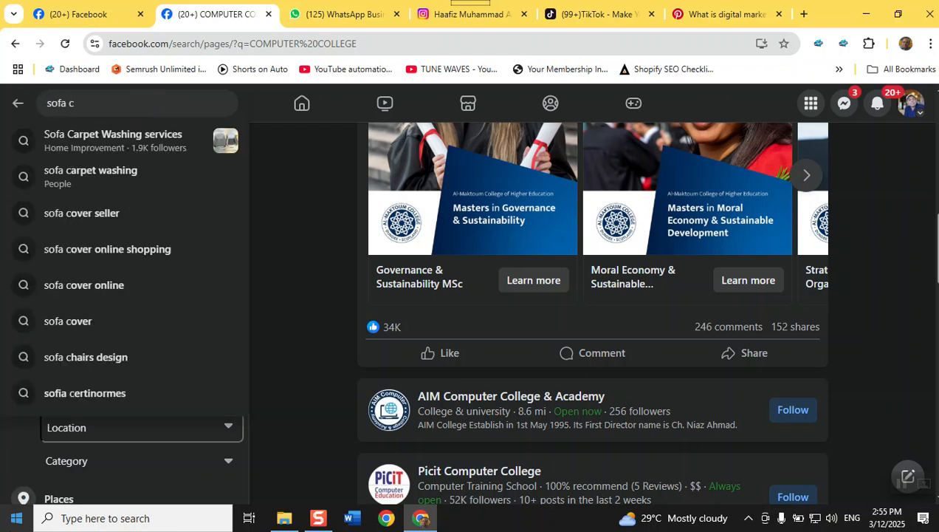
text(leaning)
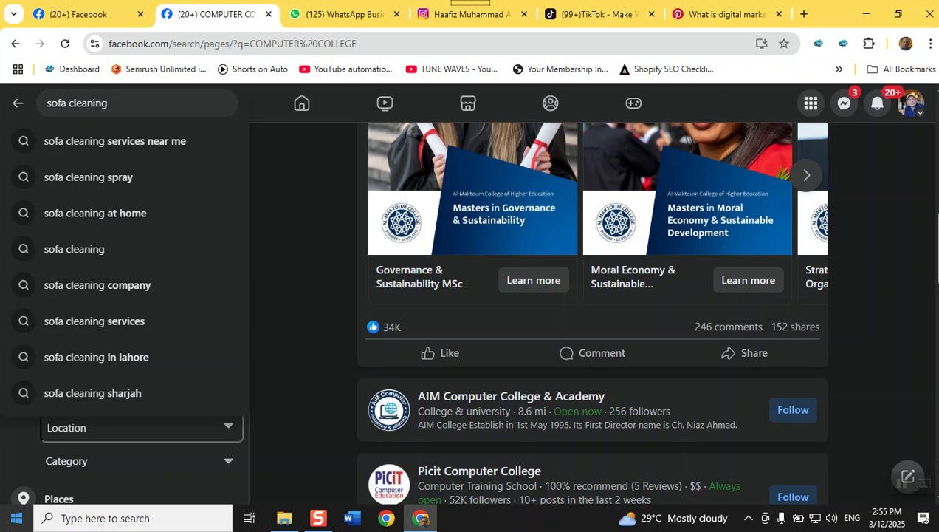
key(Return)
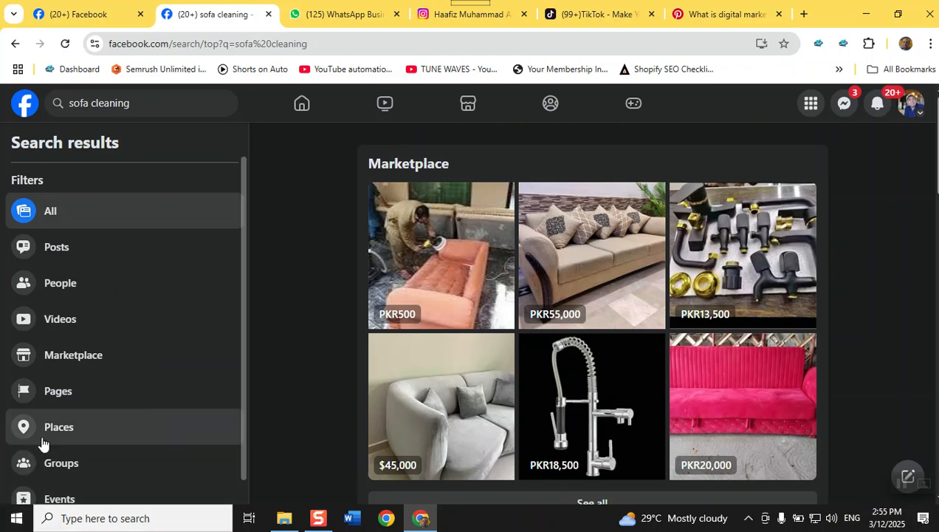
Filter the sofa cleaning results to Pages and browse listings like Sofa Cleaning Sharjah
click(77, 397)
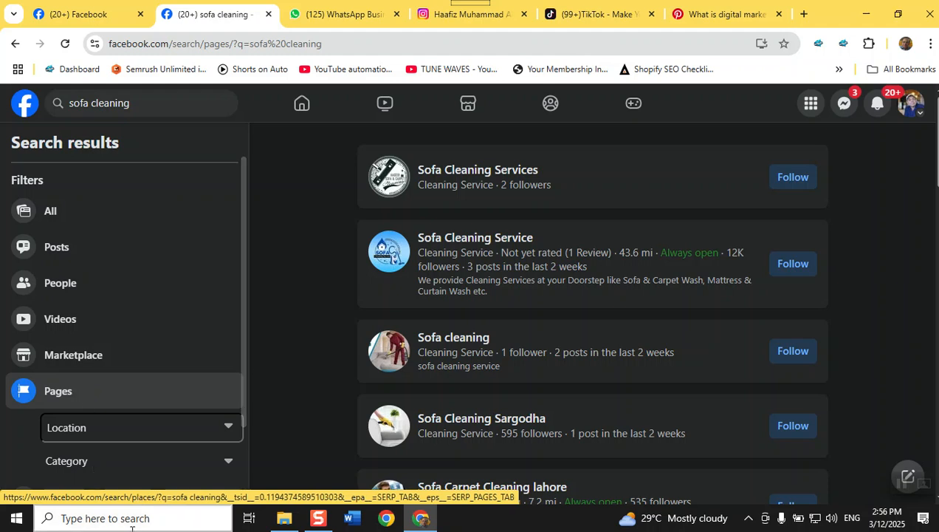
scroll(439, 407, down, 1)
scroll(439, 404, down, 1)
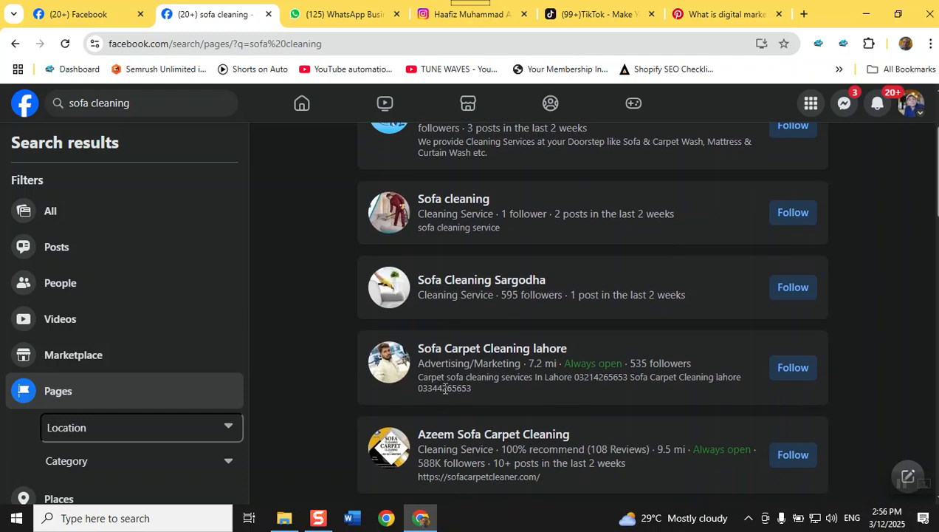
scroll(445, 388, down, 1)
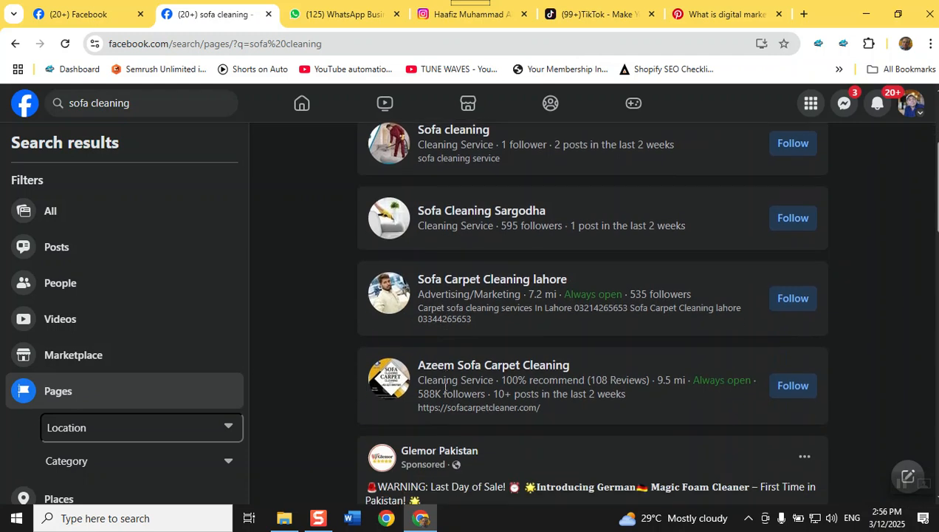
scroll(508, 399, down, 2)
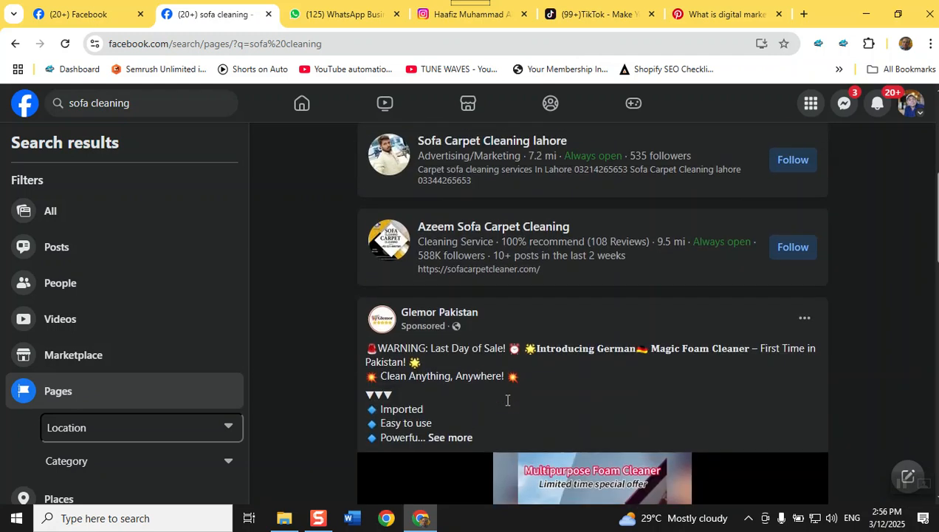
scroll(507, 400, down, 7)
mouse_move(507, 400)
scroll(508, 402, down, 1)
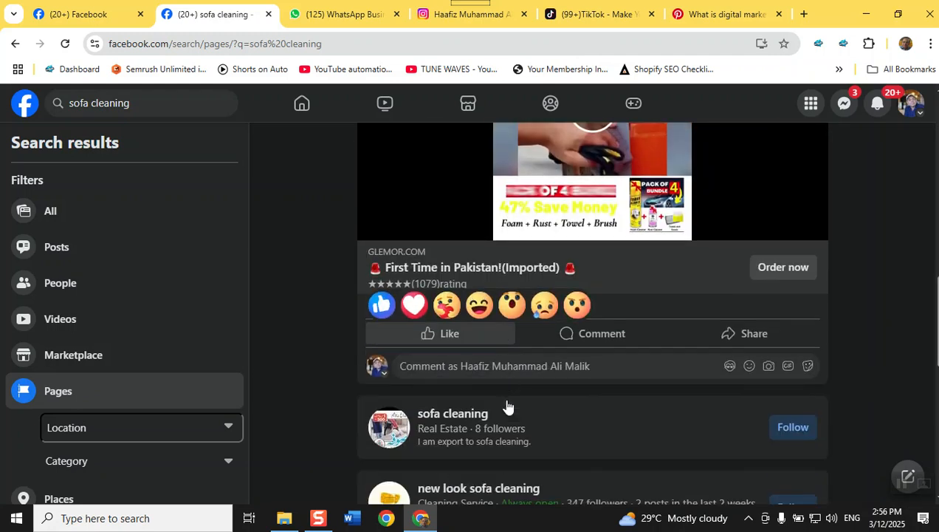
scroll(506, 405, down, 3)
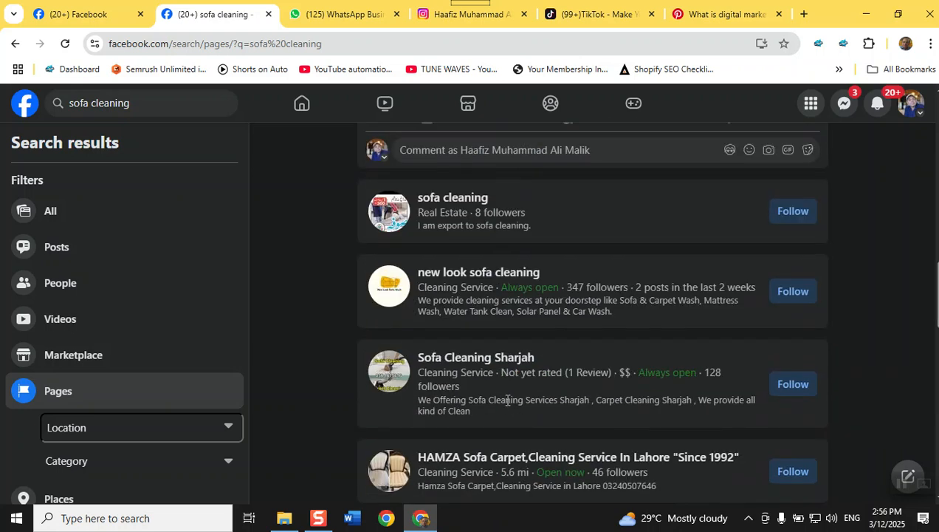
scroll(508, 399, down, 3)
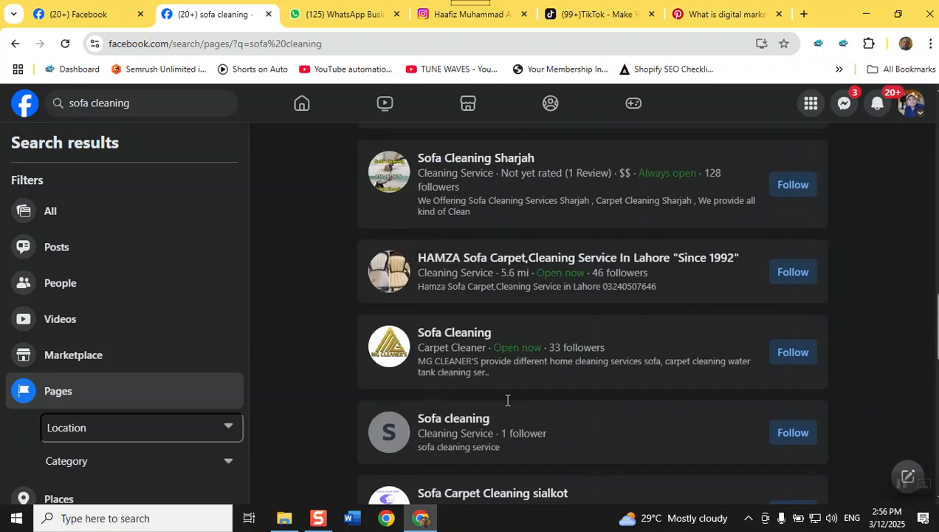
scroll(507, 405, down, 4)
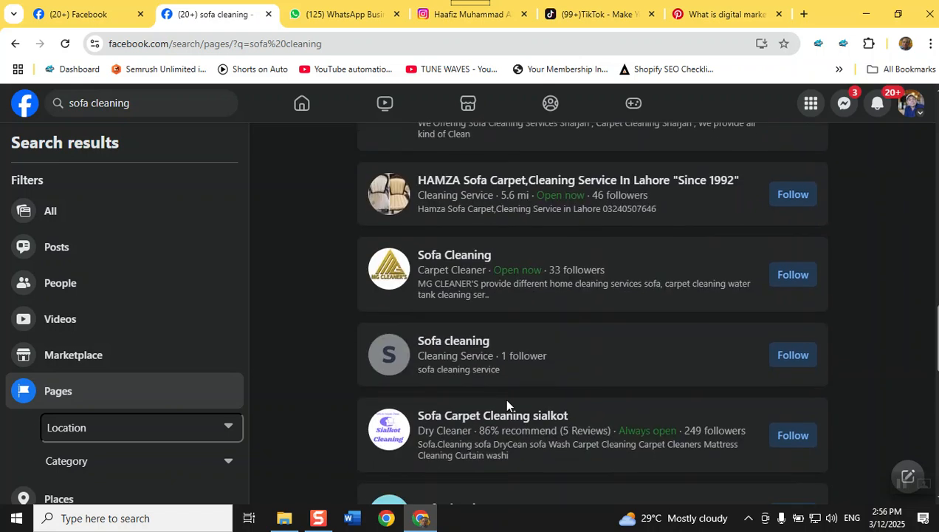
scroll(506, 402, down, 3)
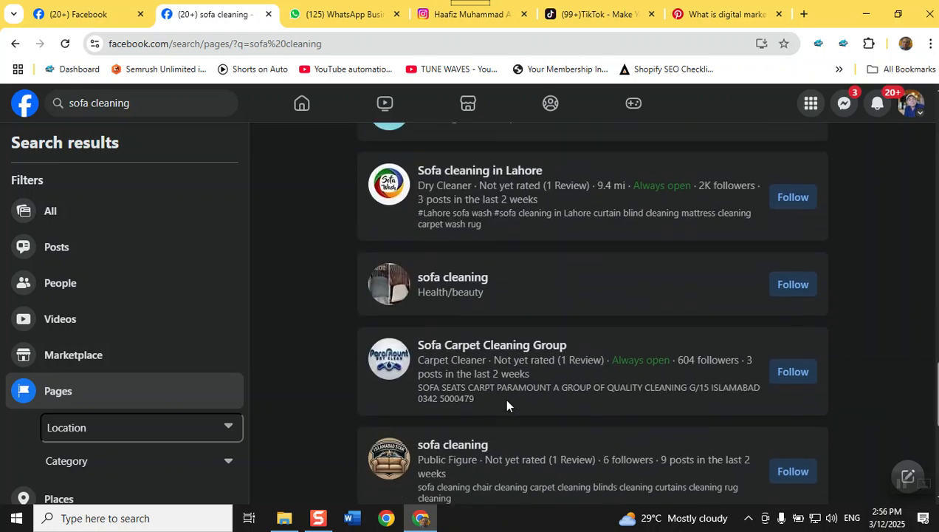
scroll(506, 402, up, 2)
scroll(507, 405, down, 1)
scroll(506, 405, up, 1)
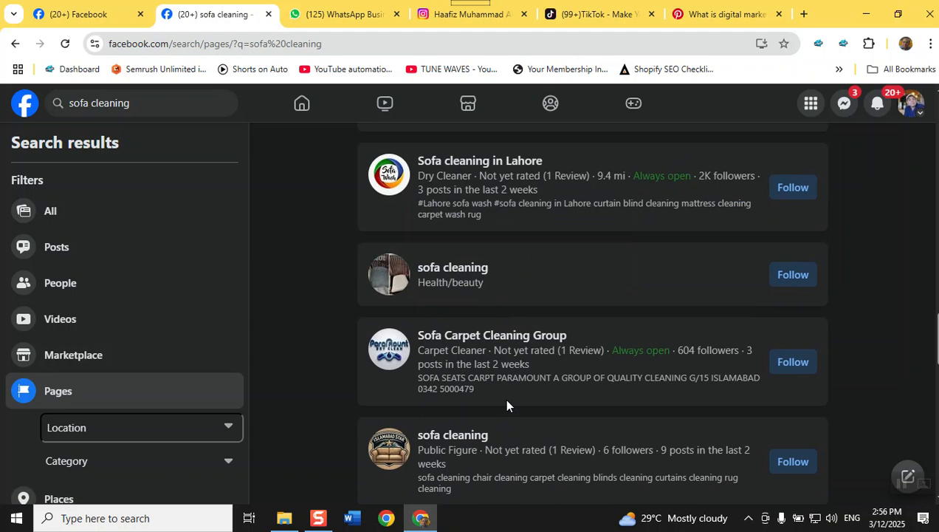
scroll(507, 405, down, 3)
scroll(506, 405, down, 2)
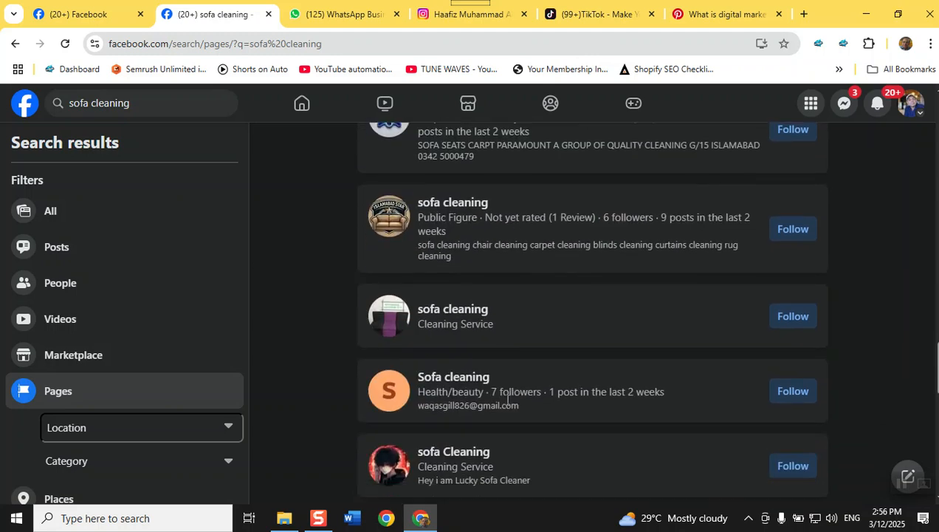
scroll(507, 405, down, 1)
scroll(506, 405, down, 1)
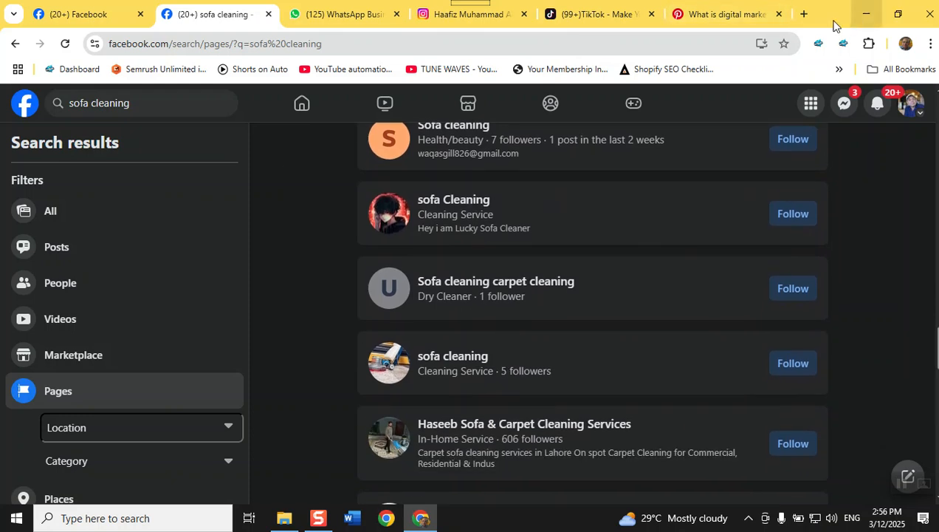
Open a new tab and launch Gemini from the Google apps grid
click(804, 19)
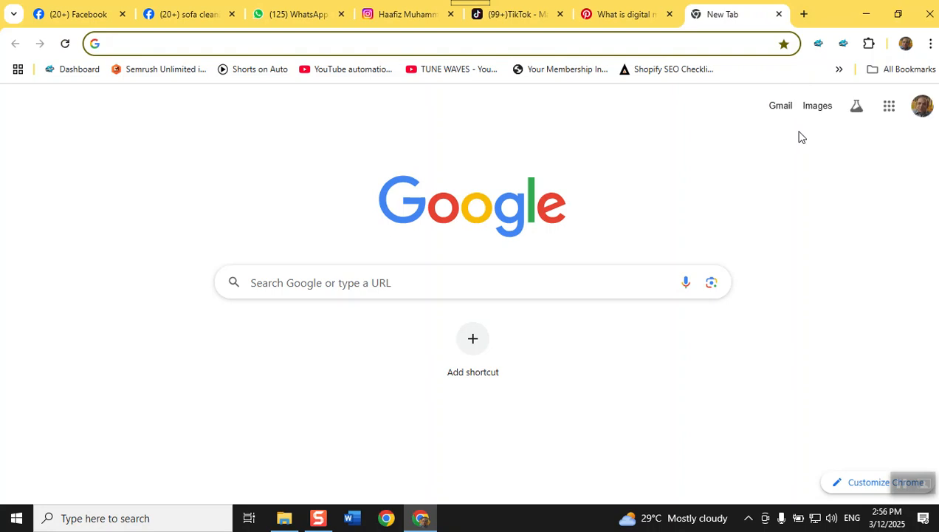
click(891, 107)
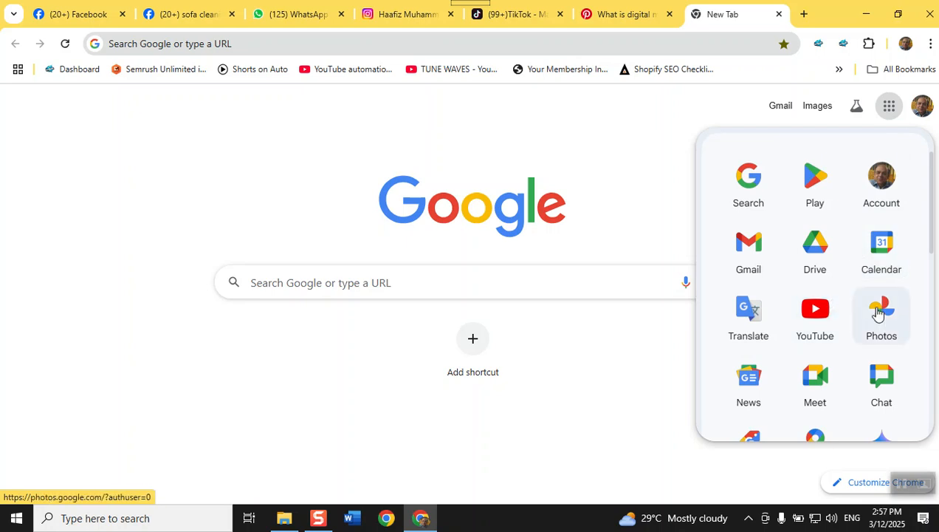
scroll(881, 314, down, 1)
click(878, 389)
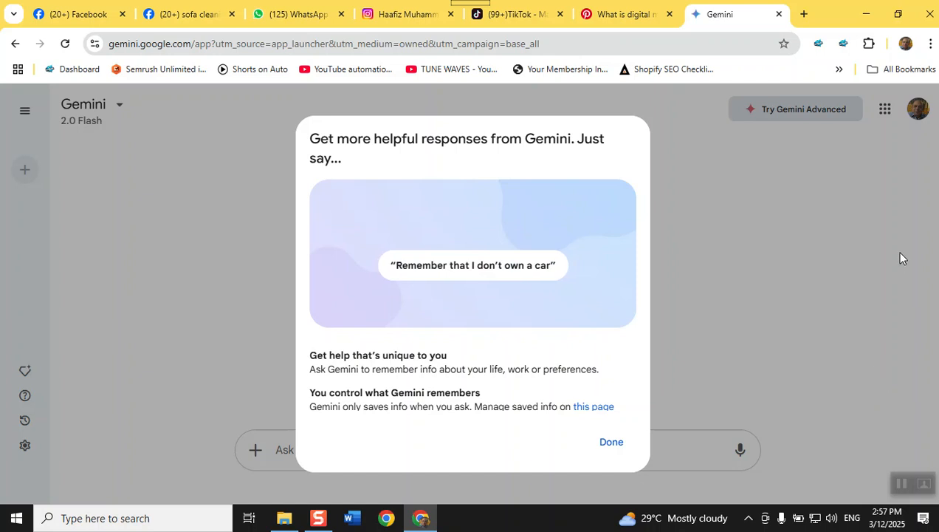
Dismiss the memory tips and ask Gemini for Facebook Page categories for sofa and carpet cleaning
click(610, 446)
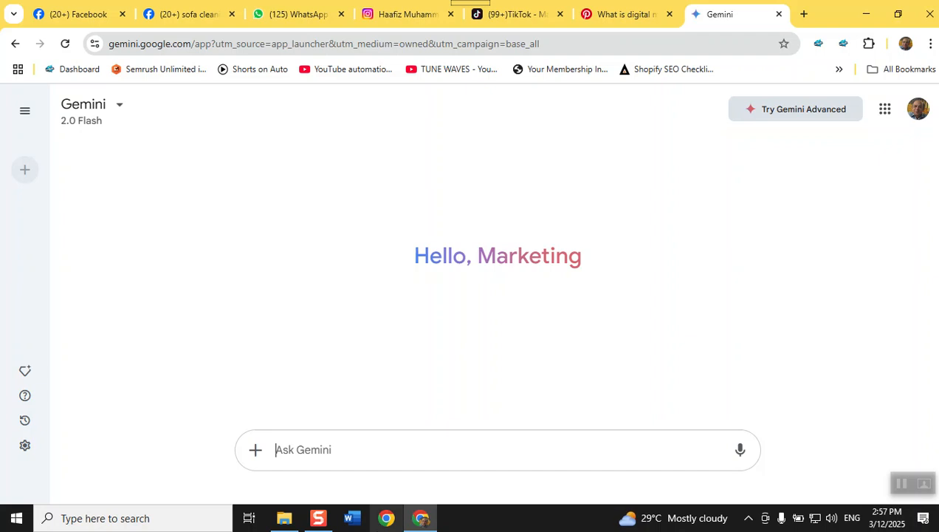
text(i want t)
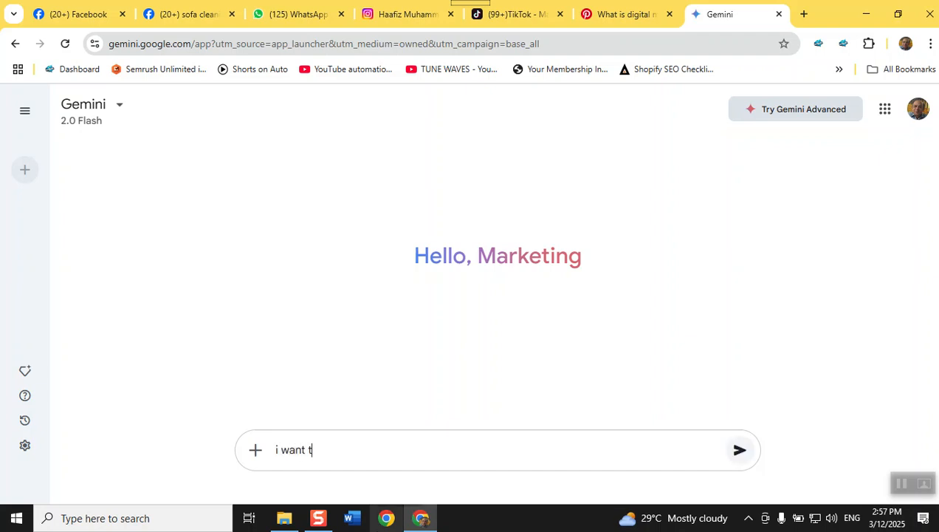
text(o setup sofa cleaning)
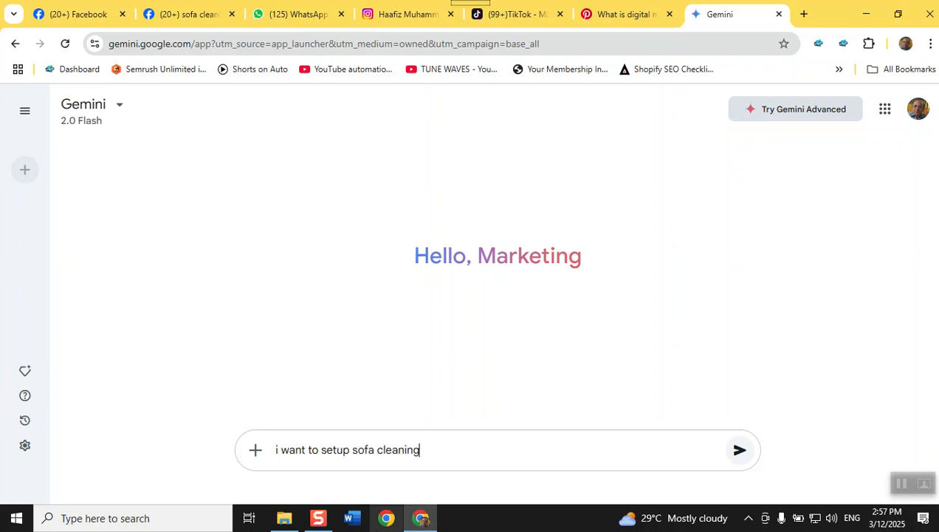
text( and carpet washing services )
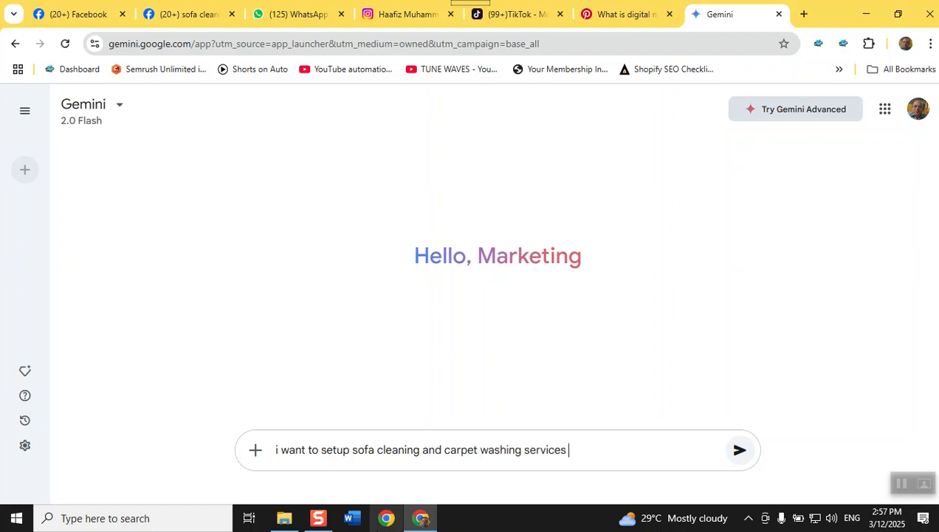
text(facebook pag)
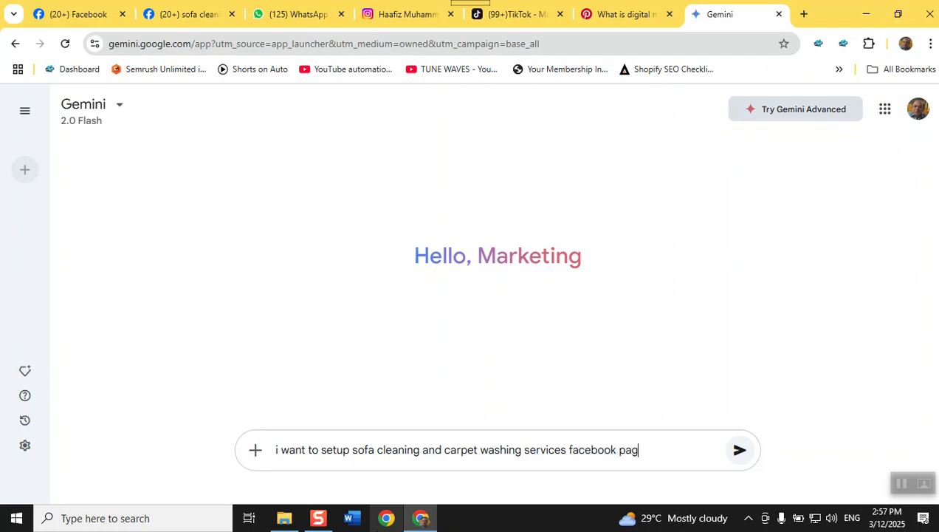
text(e. please suggest m)
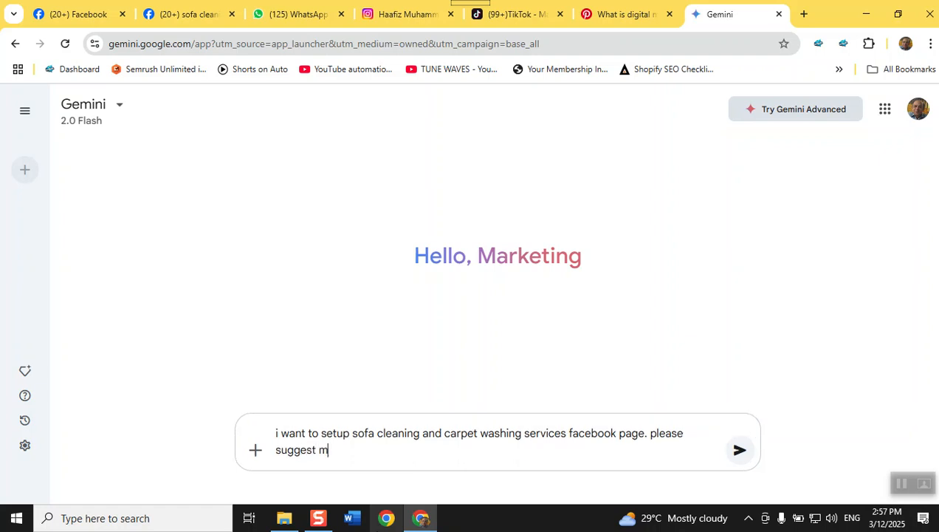
text(e result oriented category)
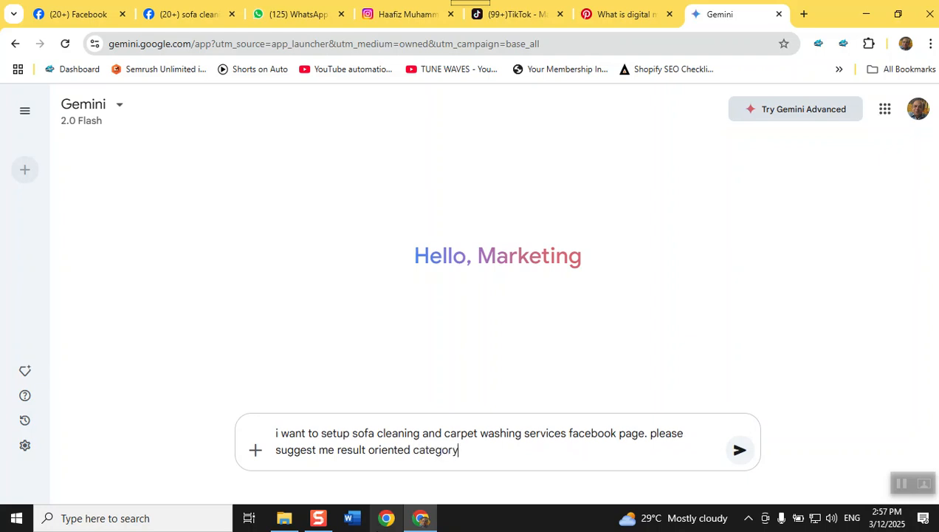
key(Return)
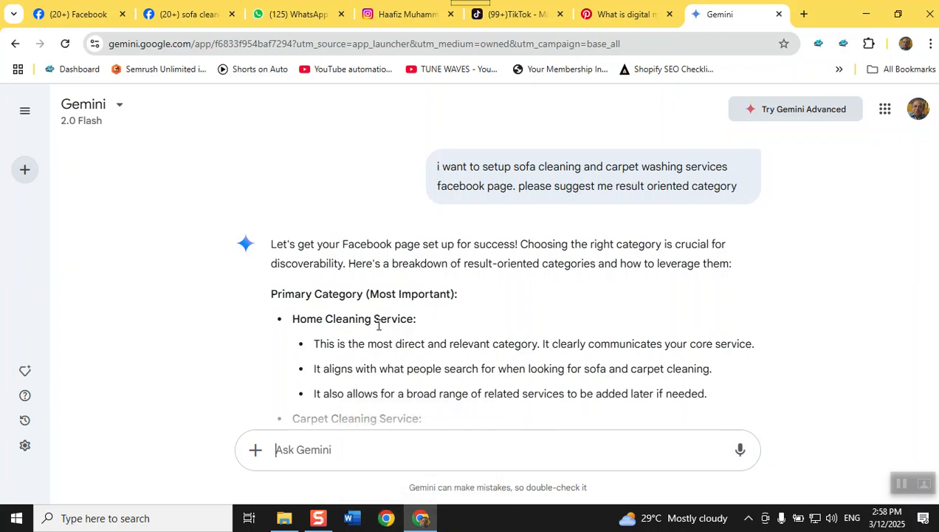
scroll(369, 326, down, 4)
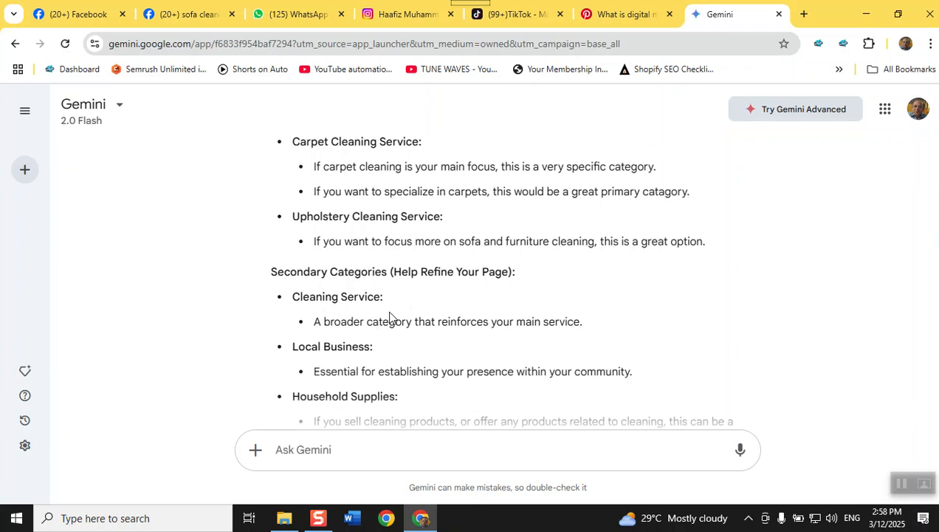
scroll(389, 316, down, 1)
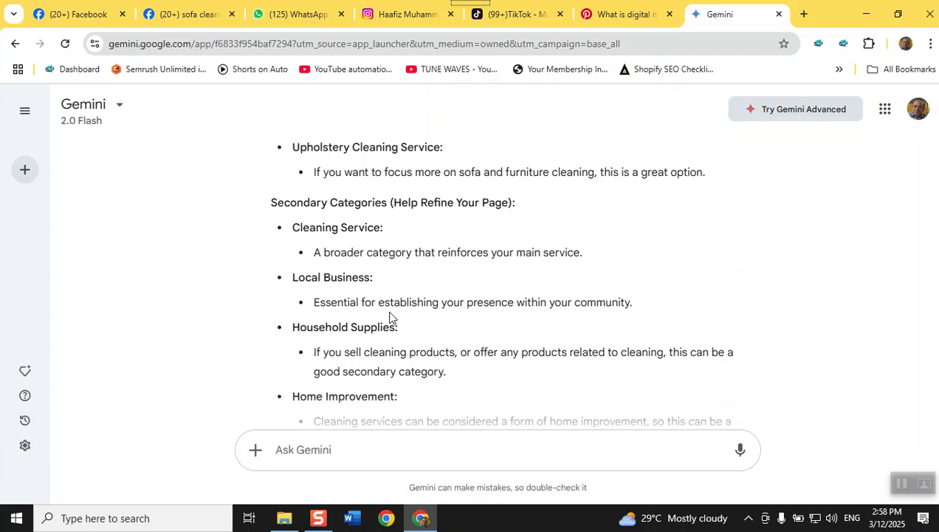
scroll(390, 316, down, 1)
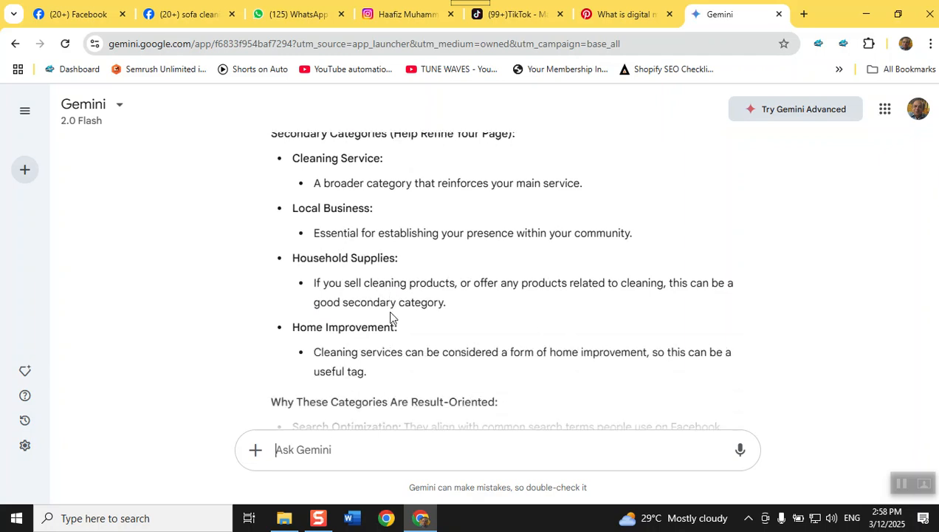
scroll(392, 317, down, 2)
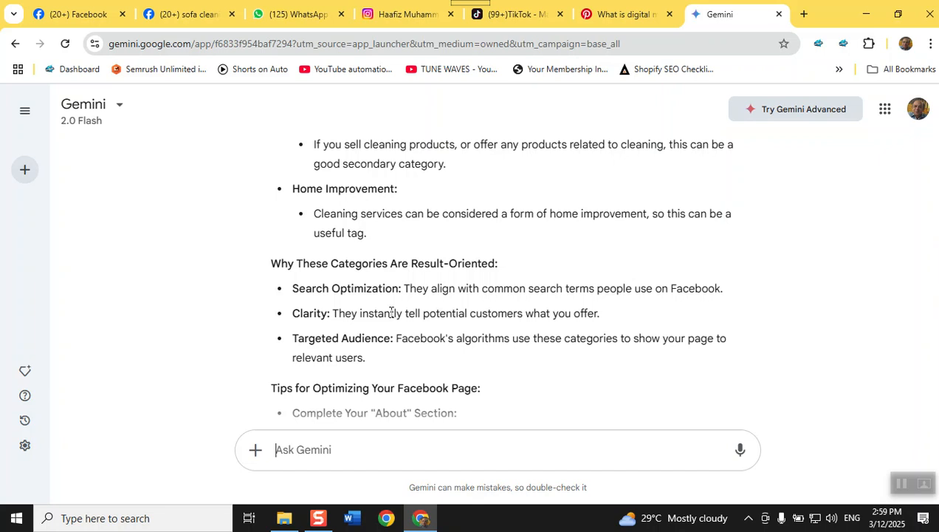
Enter 'Supper carpet washing and cleaning' as the Page name, fixing the 'washinh' typo
click(87, 11)
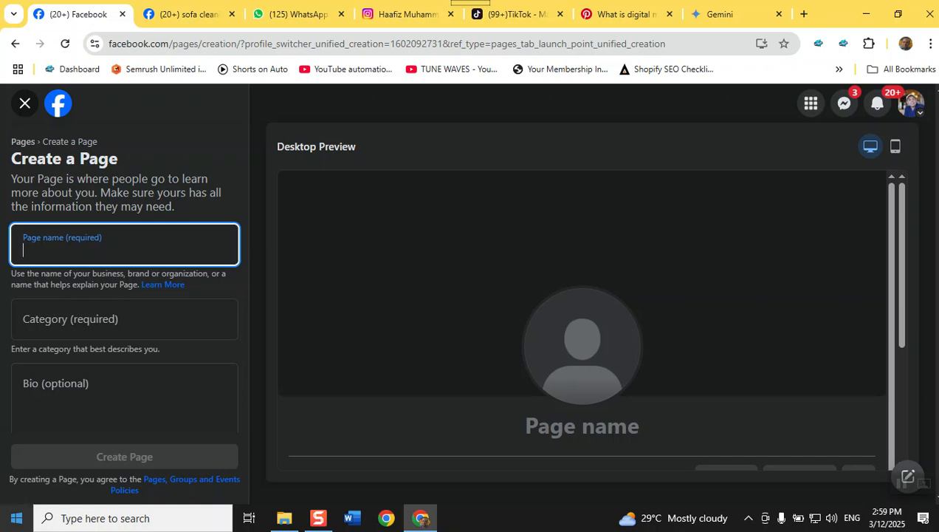
text(Supper )
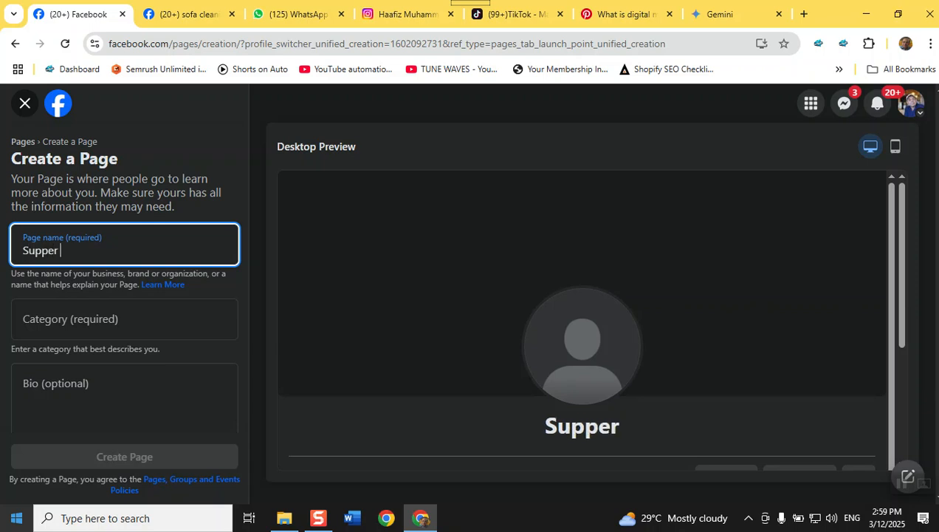
text(carpet )
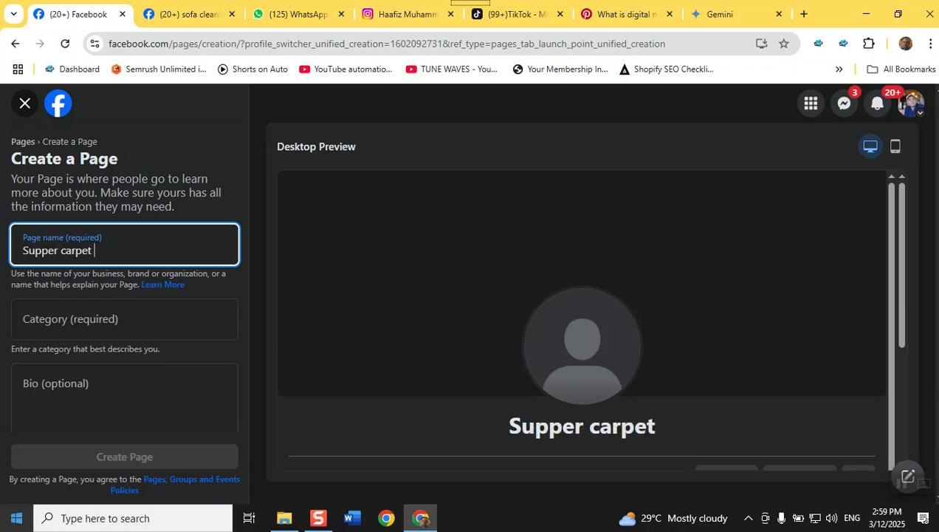
text(w)
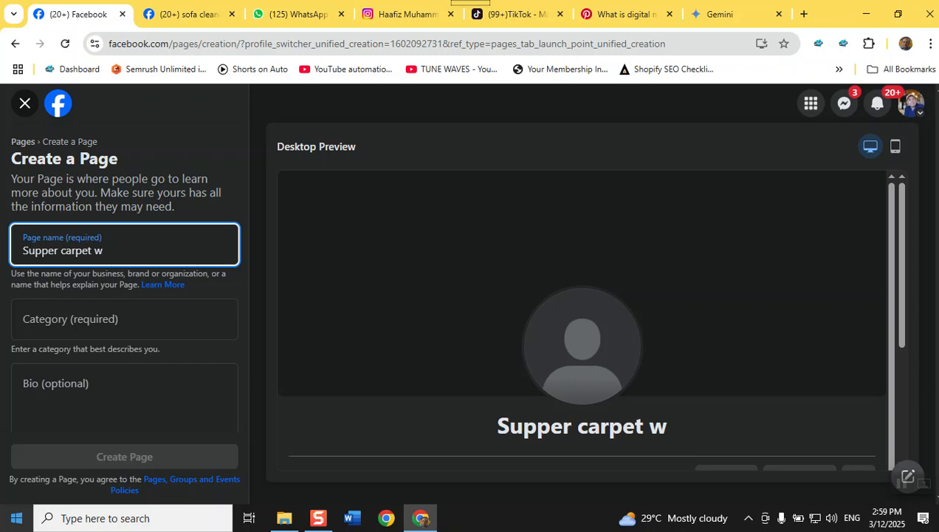
text(ashinh)
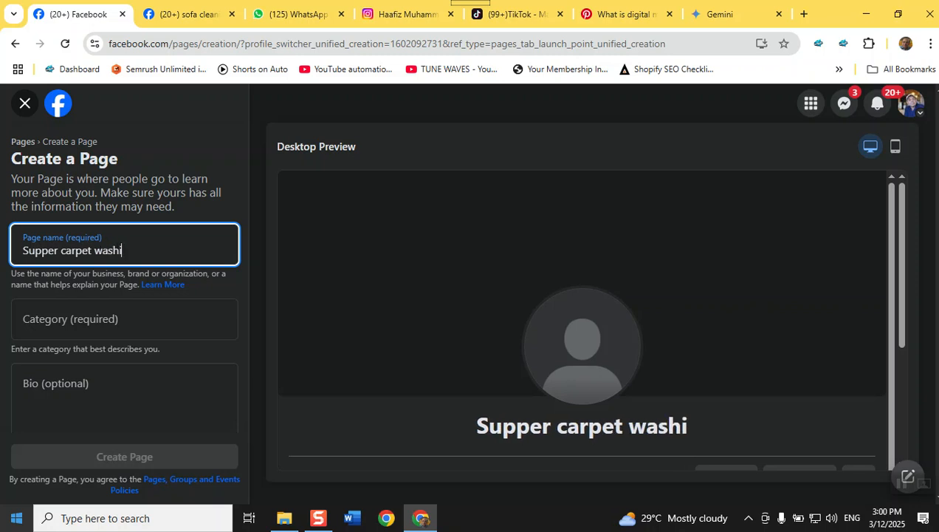
key(BackSpace)
key(BackSpace)
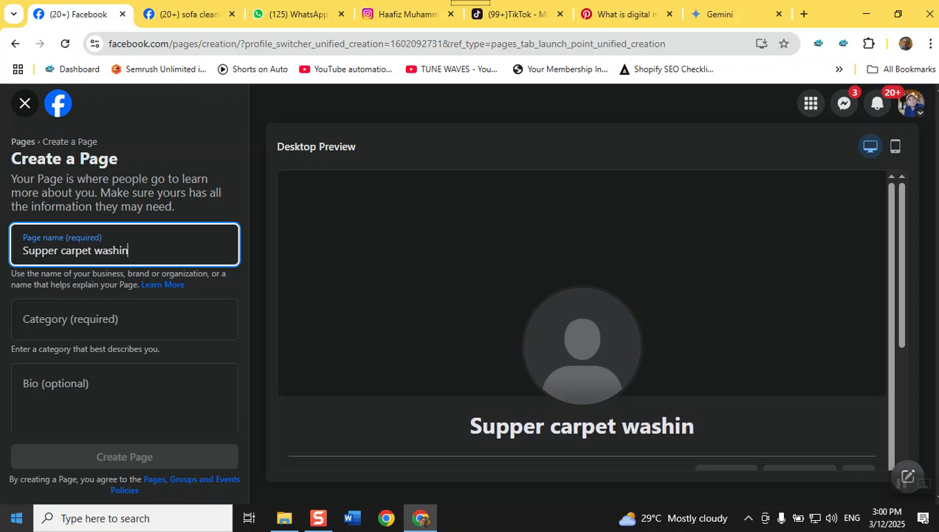
text(g and )
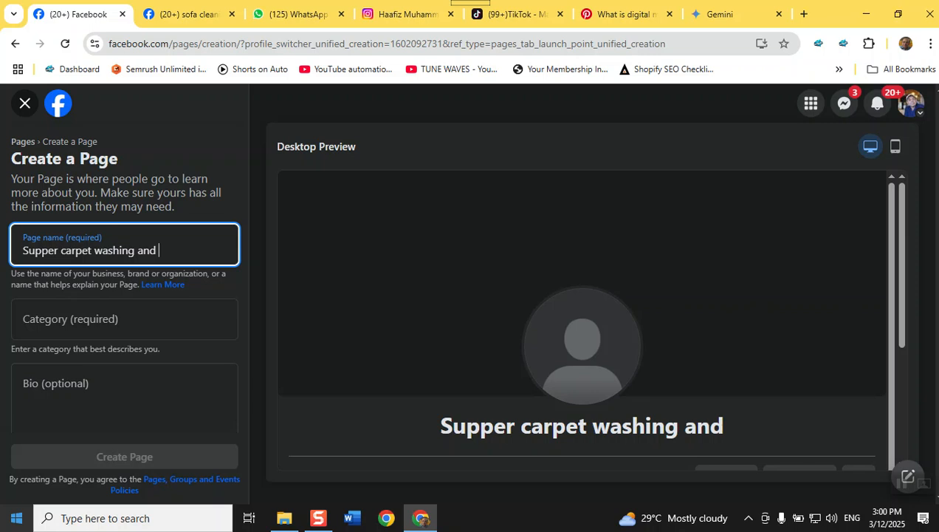
text(cleaning)
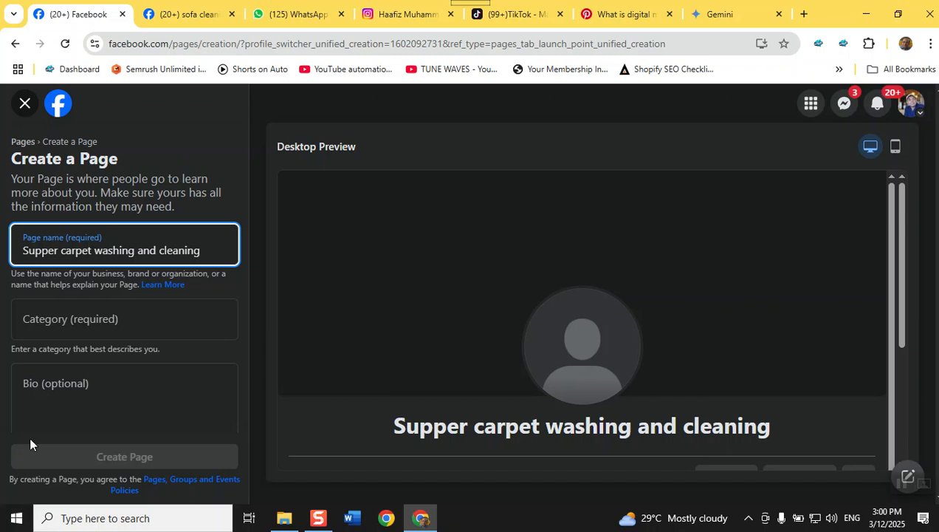
click(82, 333)
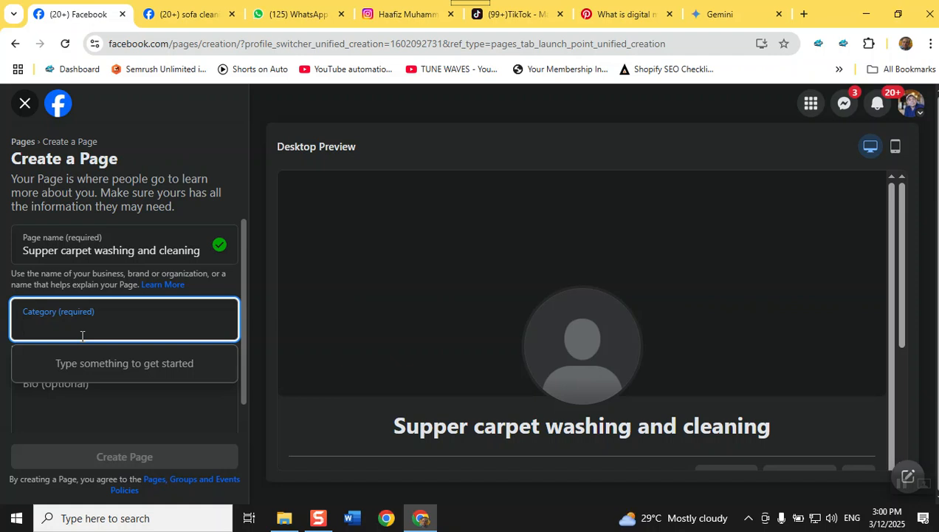
Clear the 'upholst' search and add Home Improvement as the first category
text(upholst)
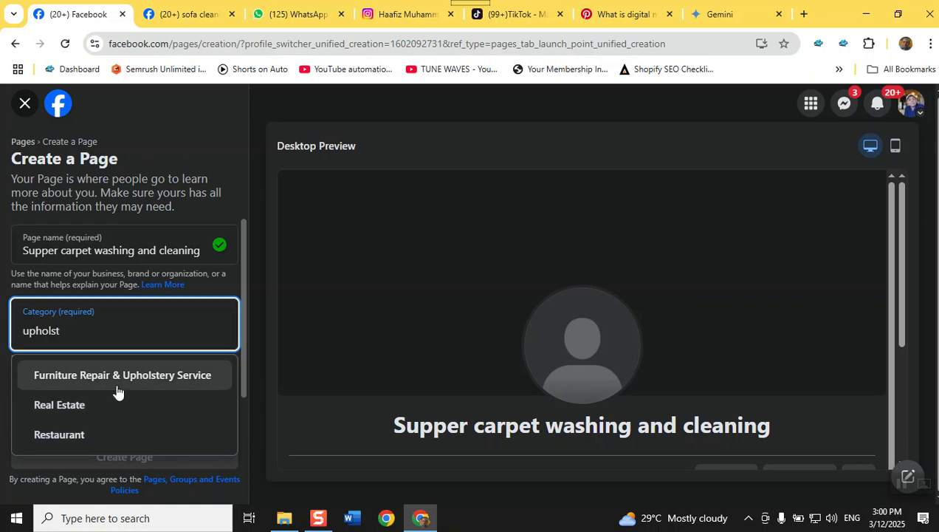
double_click(114, 344)
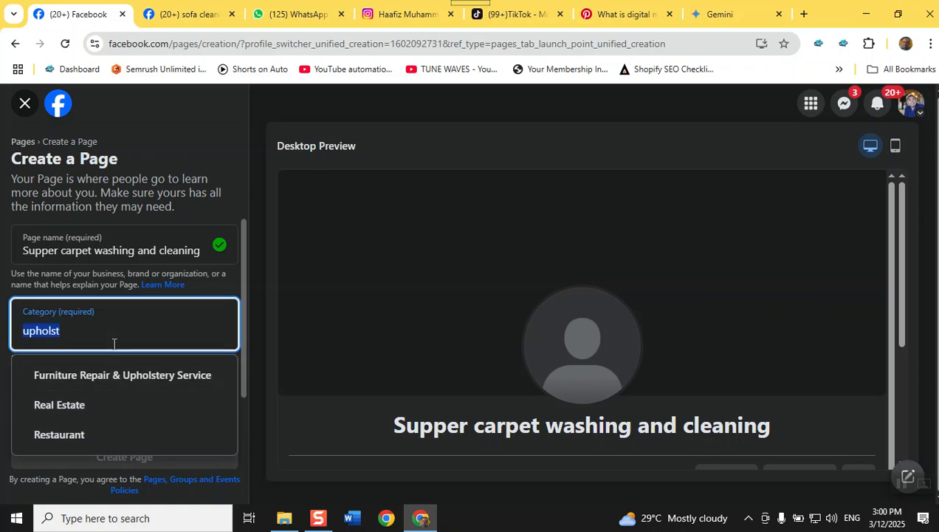
click(114, 344)
key(BackSpace)
key(BackSpace)
key(BackSpace)
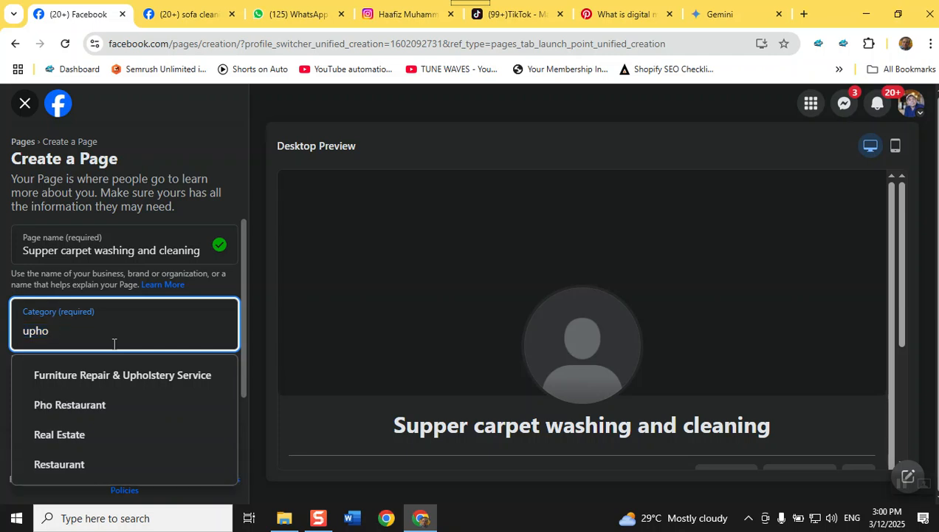
key(BackSpace)
key(BackSpace)
key(BackSpace)
key(BackSpace)
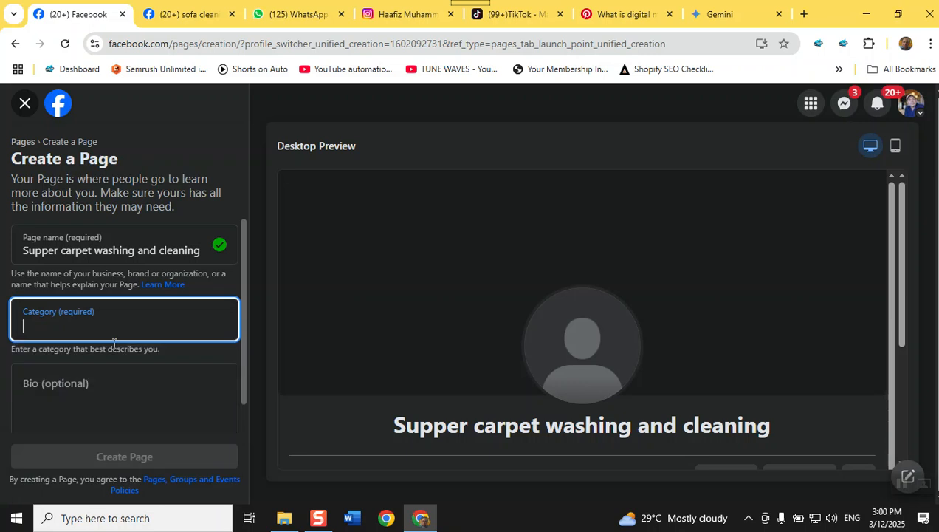
text(home)
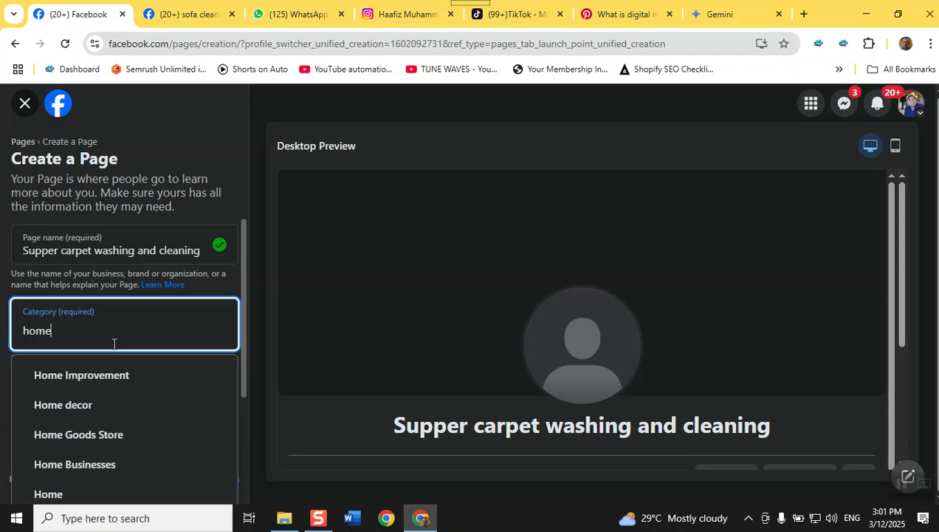
click(122, 377)
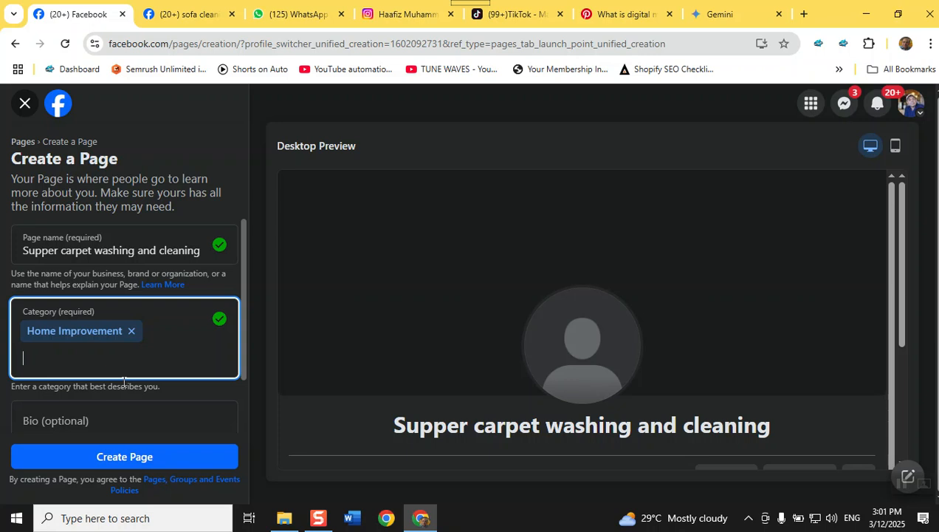
Add Carpet Cleaner and Cleaning Service as the second and third categories
text(carpet)
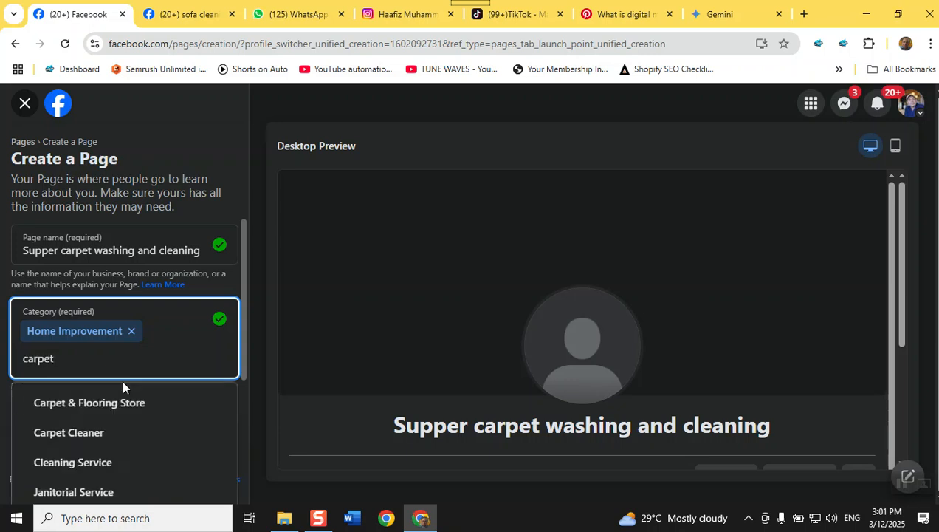
click(139, 429)
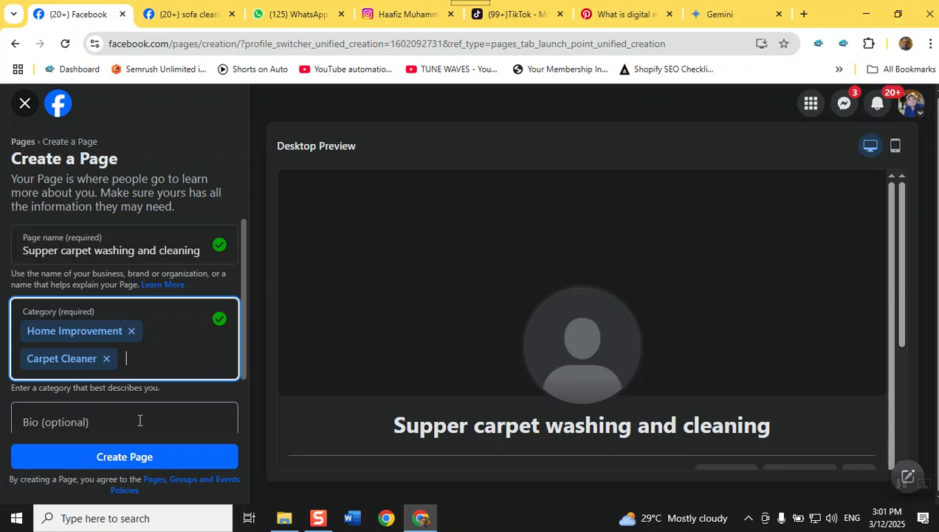
text(sofa)
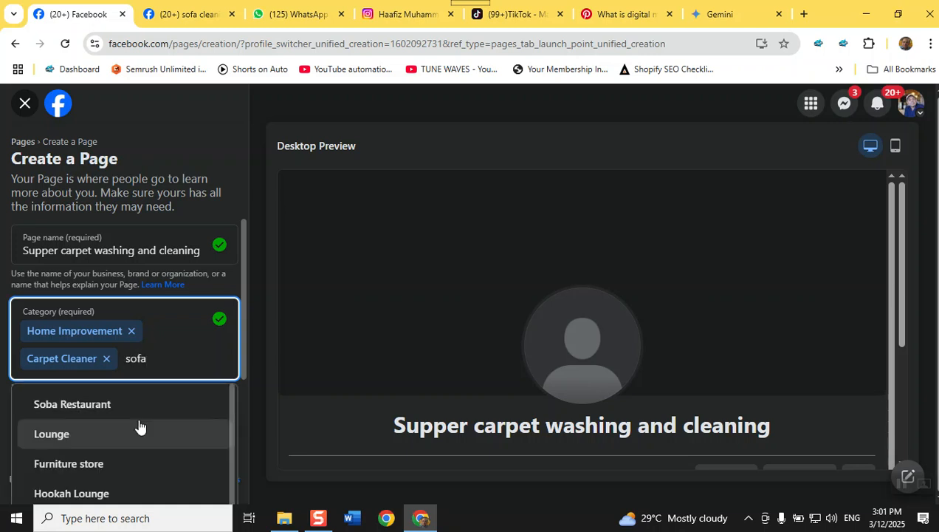
scroll(140, 427, down, 1)
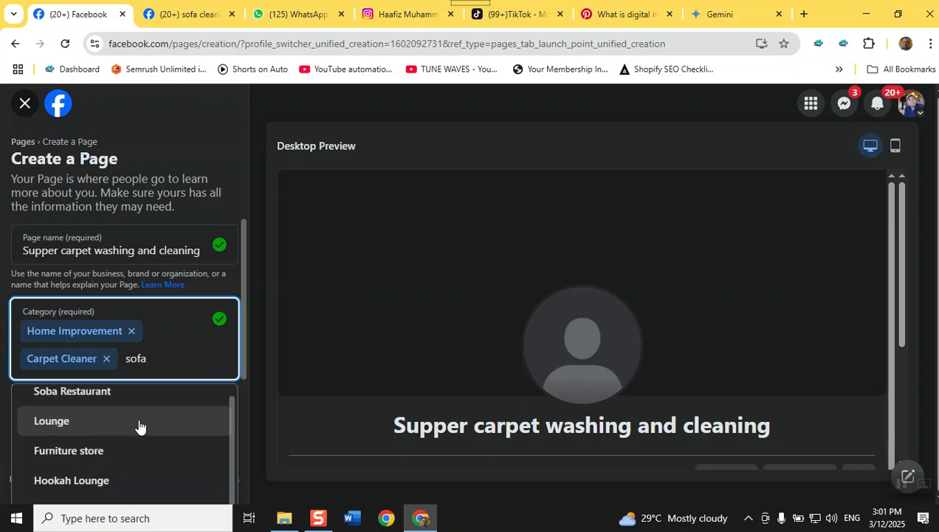
key(BackSpace)
key(BackSpace)
key(BackSpace)
key(BackSpace)
text(cleaning)
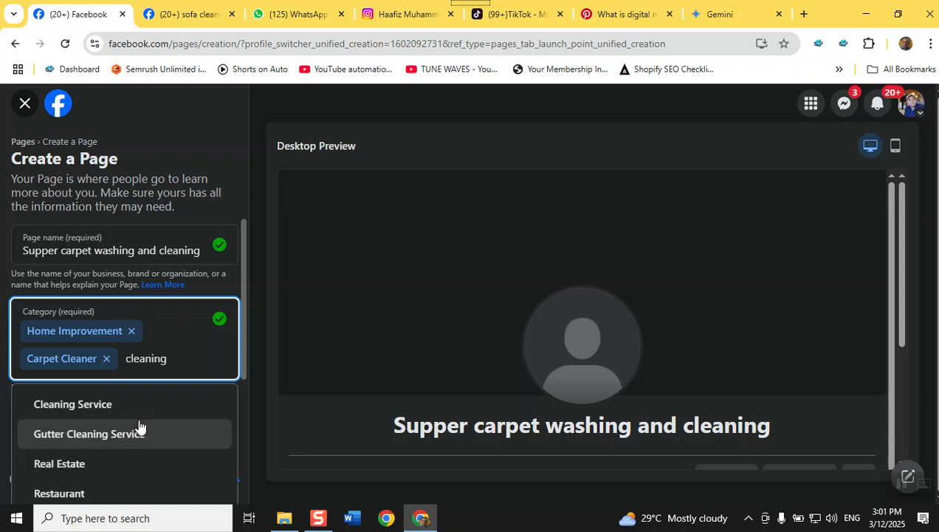
click(139, 411)
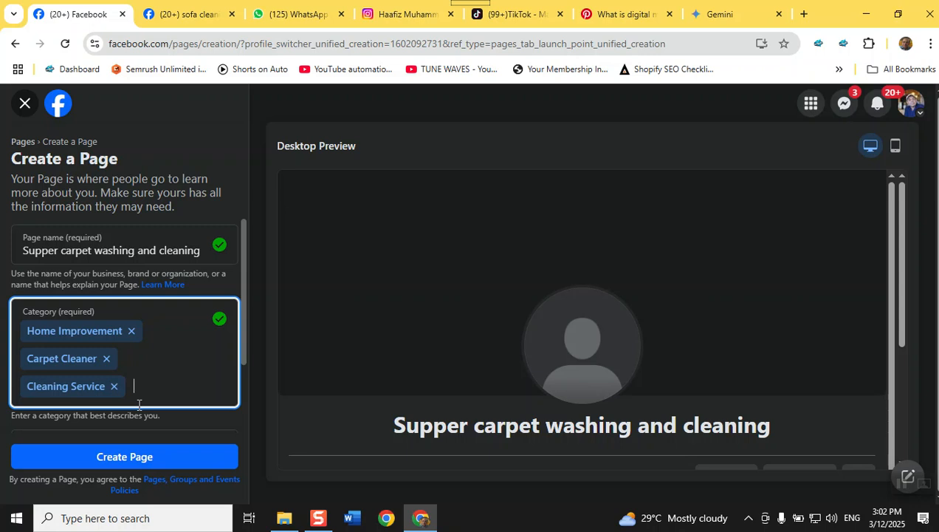
Write the bio 'Supper Capet Washing and cleaning is the best home improvement services in Lahore.'
scroll(195, 337, down, 2)
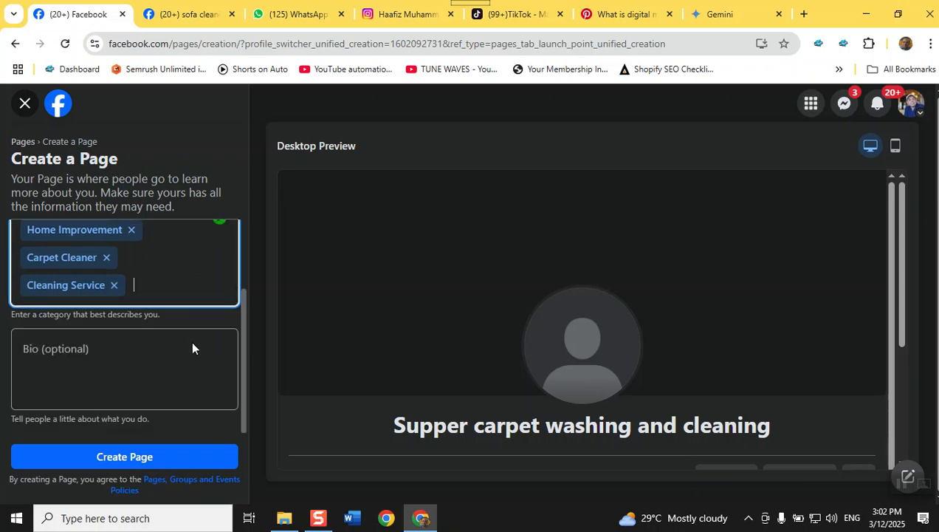
click(143, 369)
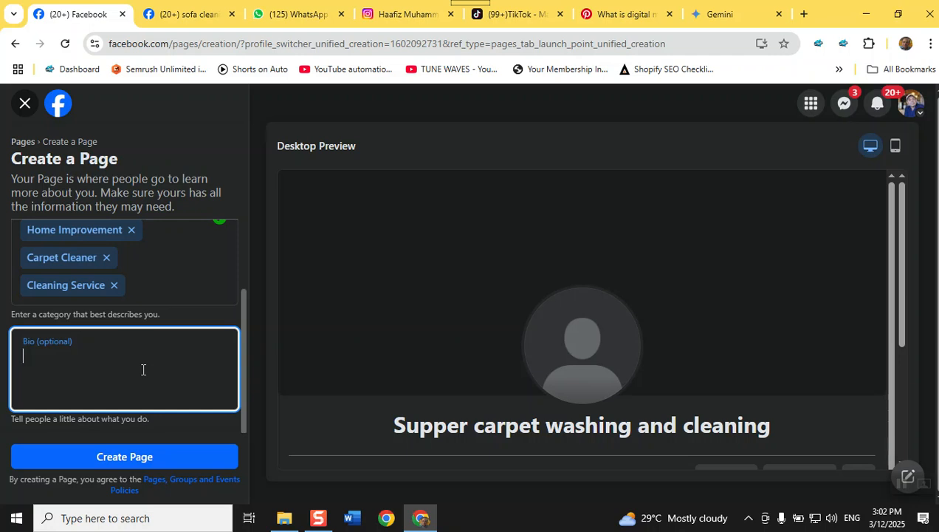
scroll(155, 382, up, 2)
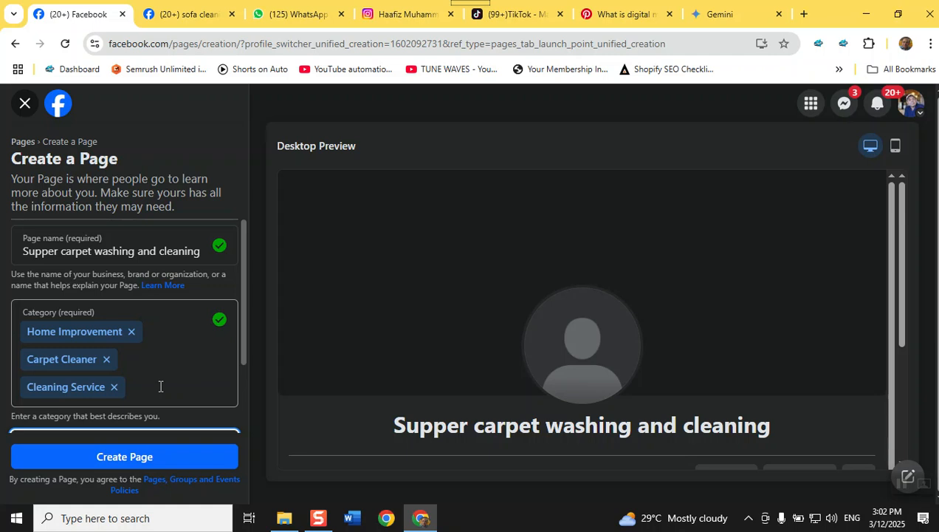
scroll(160, 386, down, 2)
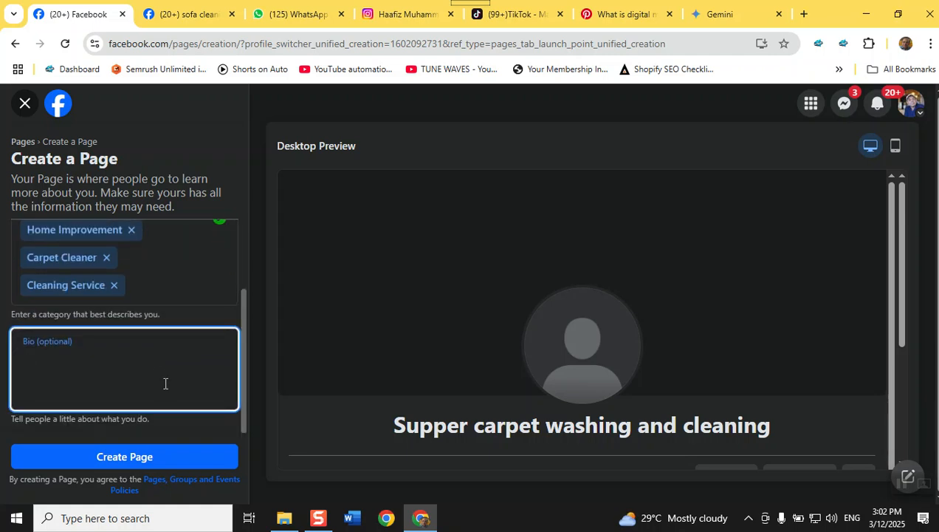
text(Supp)
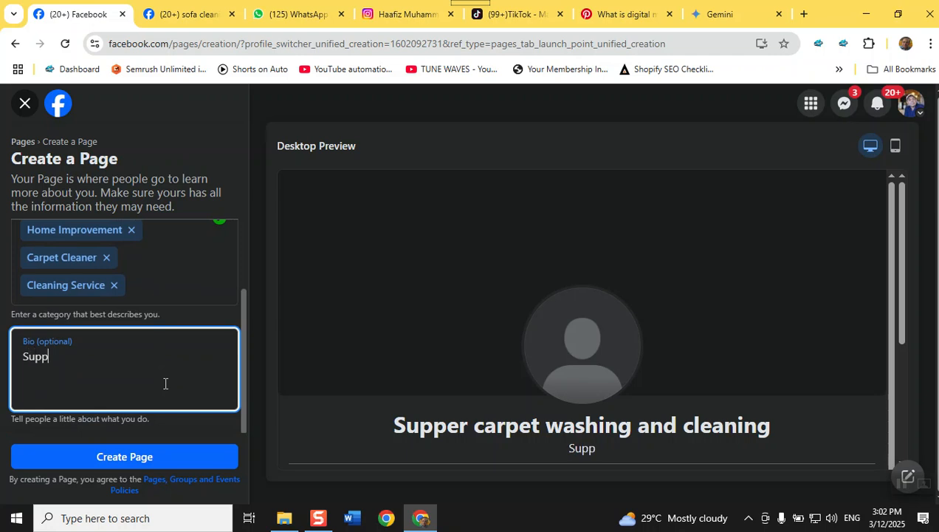
text(er Capet)
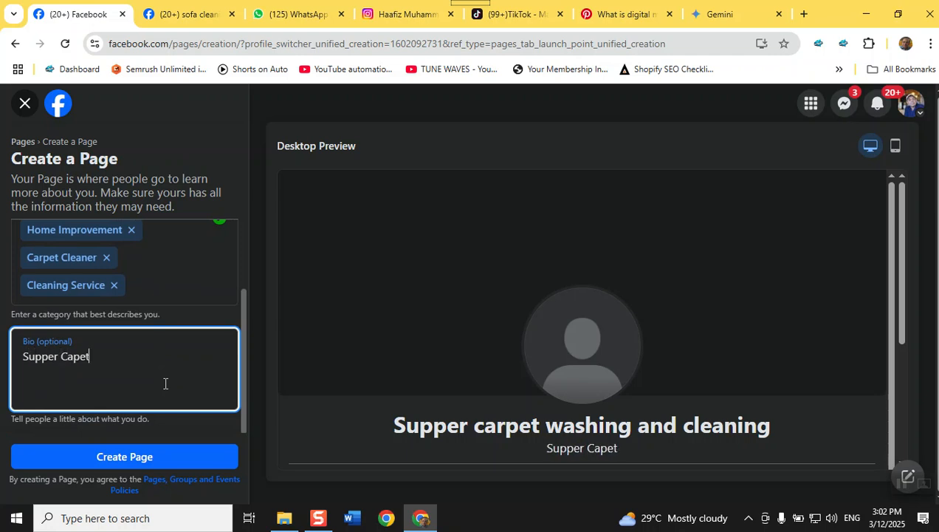
text( Washin)
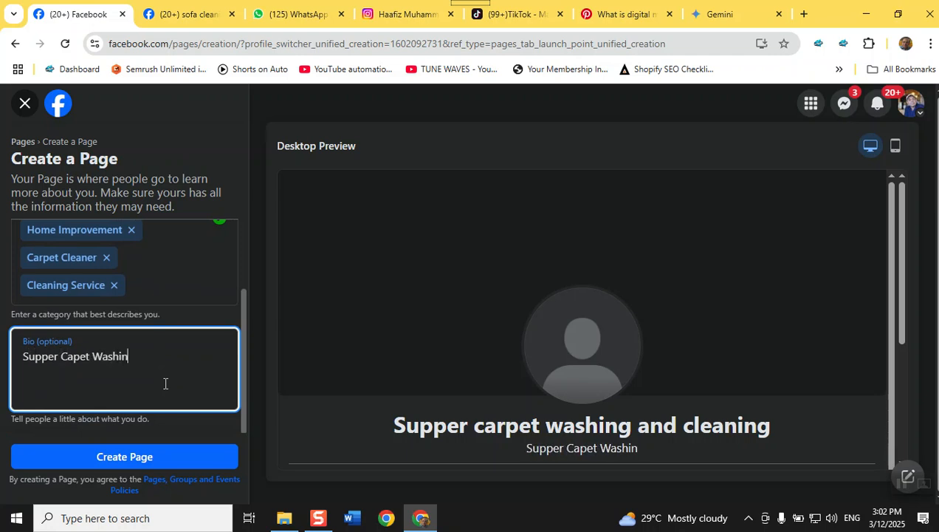
text(g and cle)
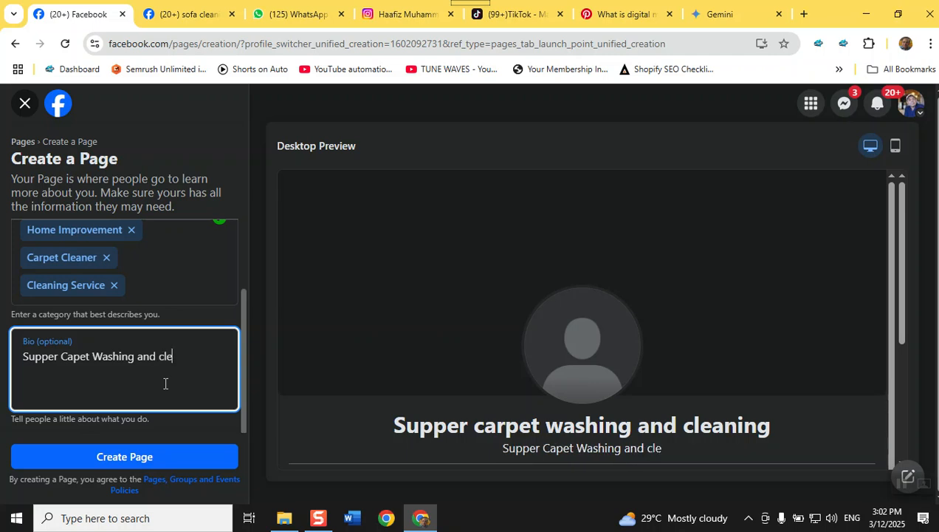
text(aning is )
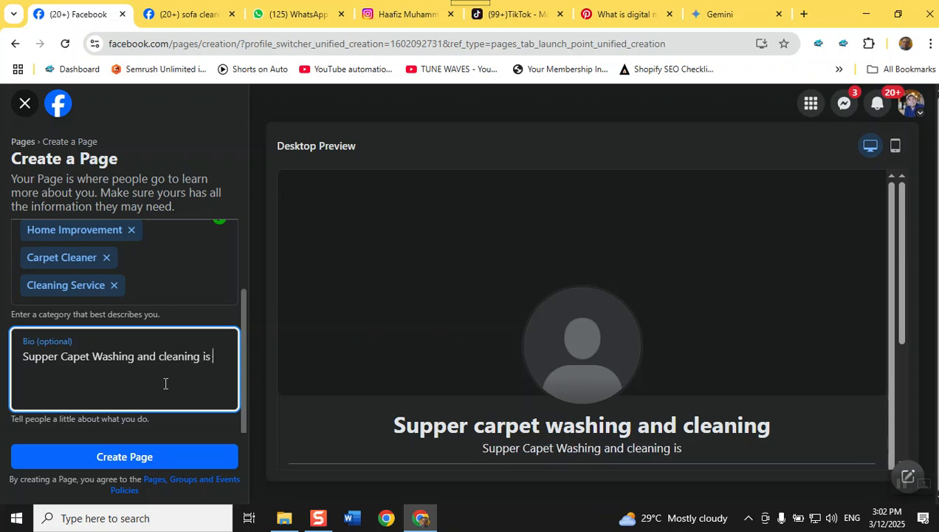
text(the best )
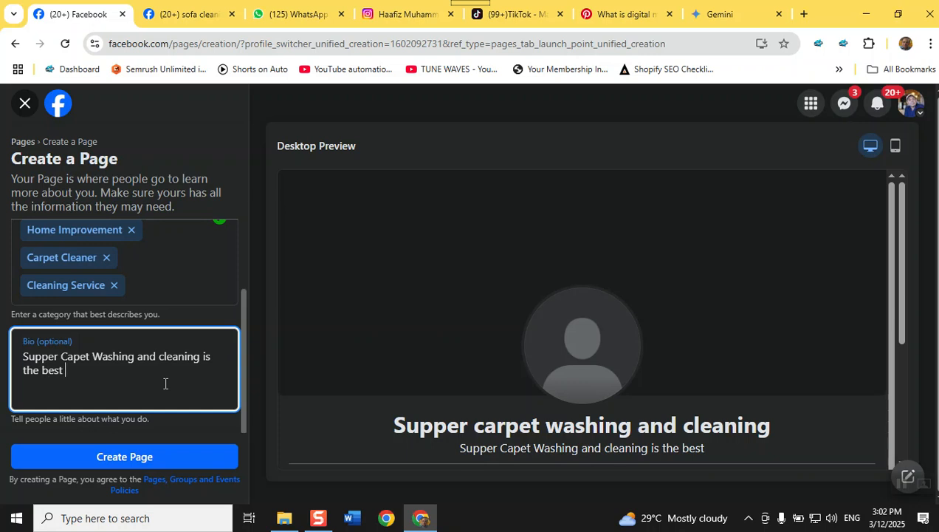
text(home )
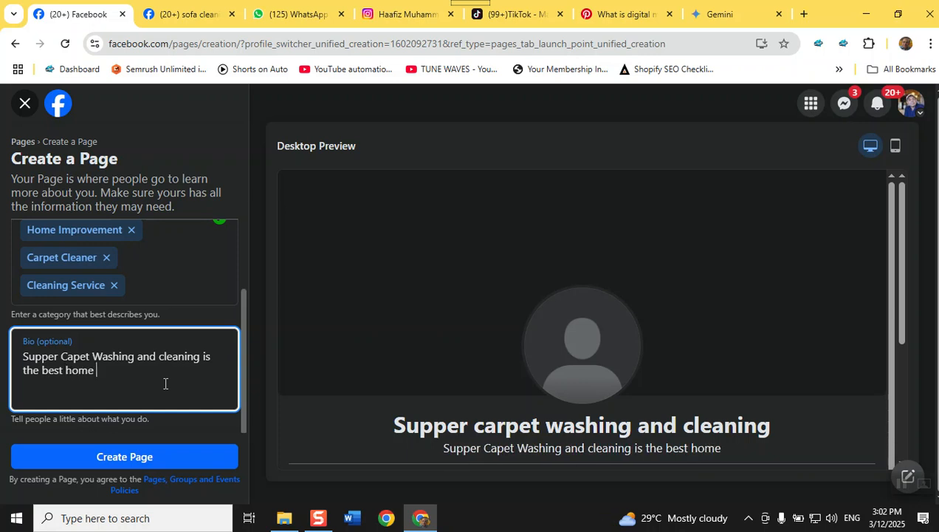
text(improvemen)
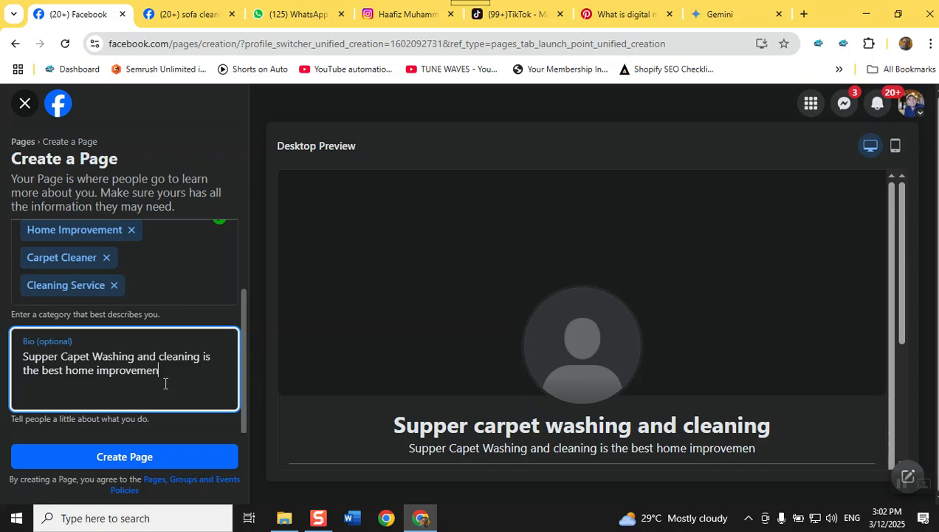
text(t services )
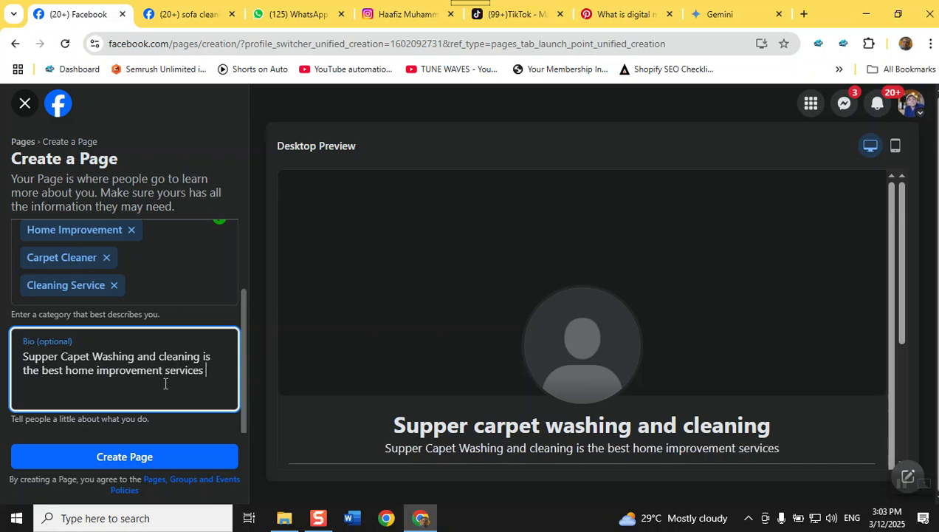
text(in L)
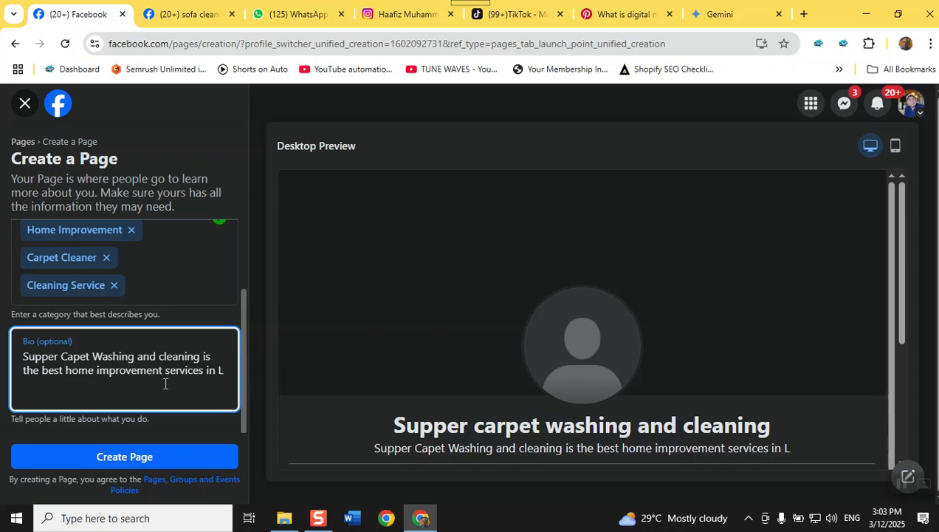
text(ahoe)
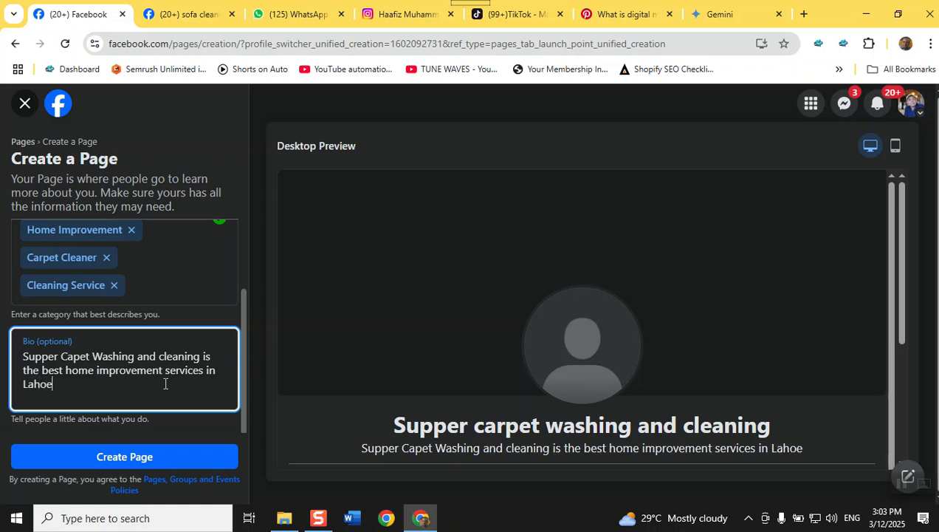
key(BackSpace)
text(re)
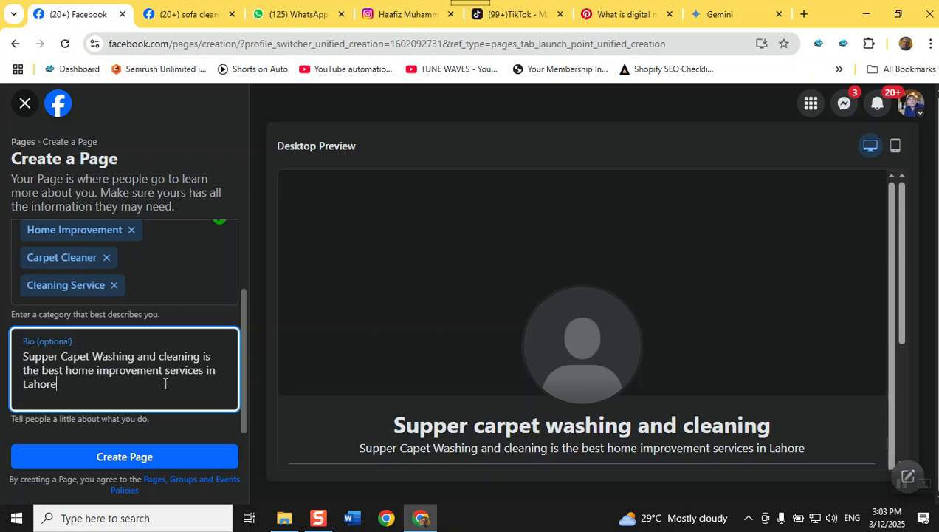
text(.)
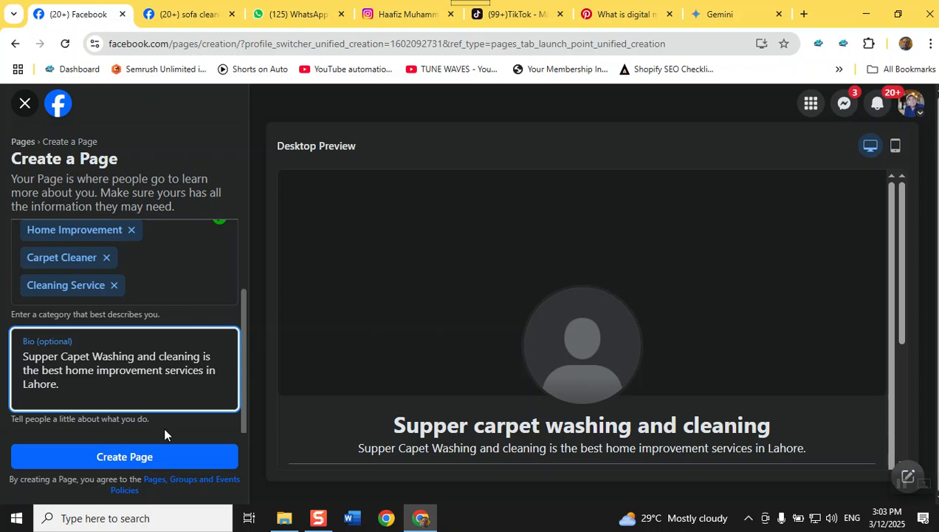
Create the 'Supper carpet washing and cleaning' Page from the entered details
click(139, 459)
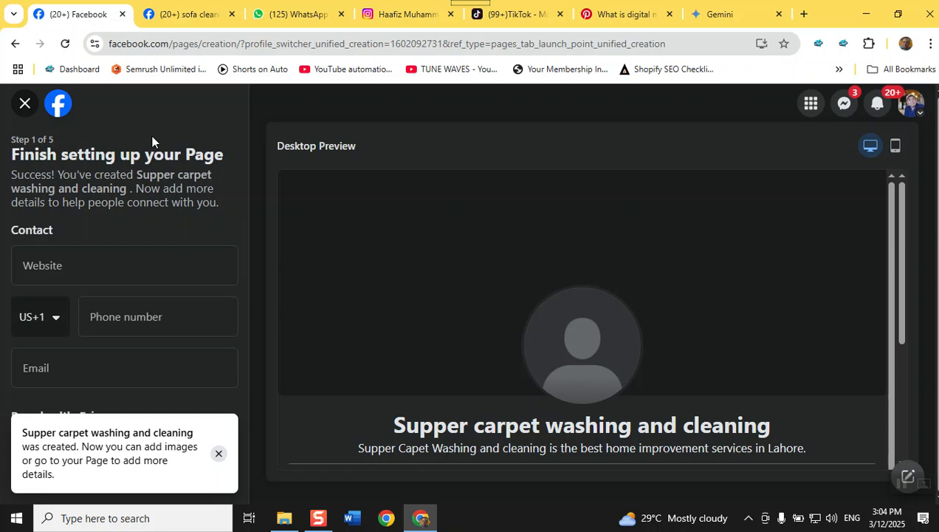
Set the phone country code to Pakistan (PK +92)
click(116, 271)
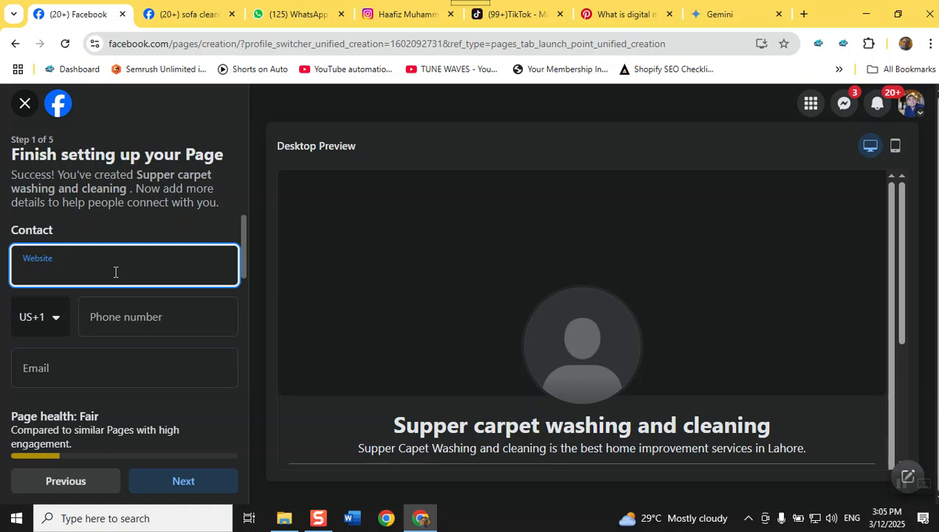
click(59, 318)
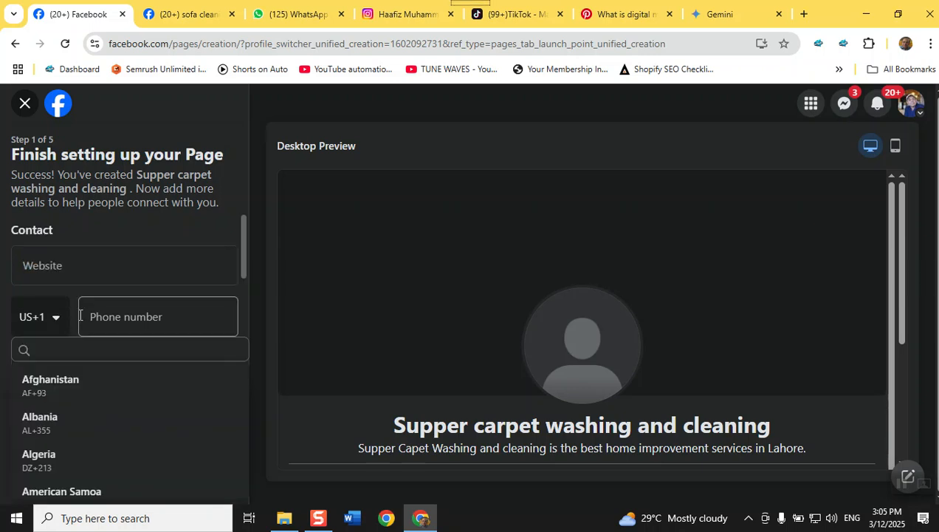
click(56, 318)
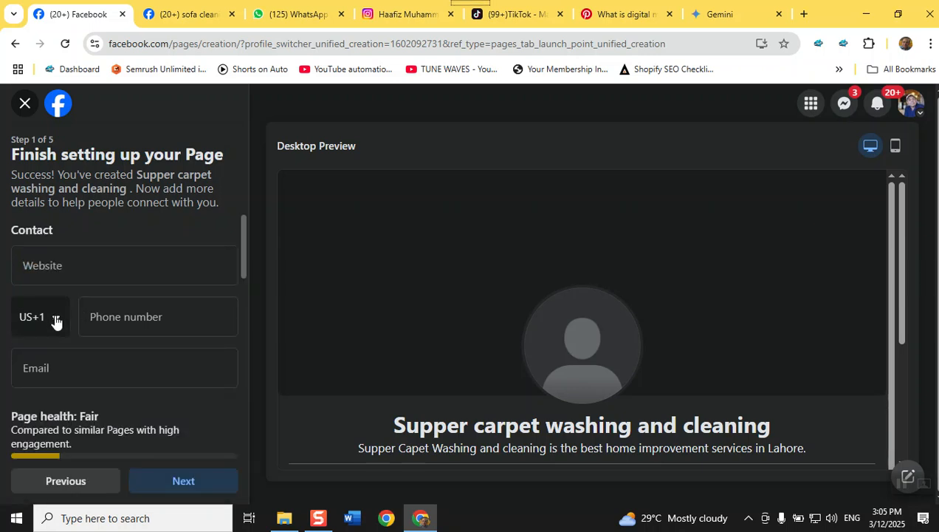
click(57, 319)
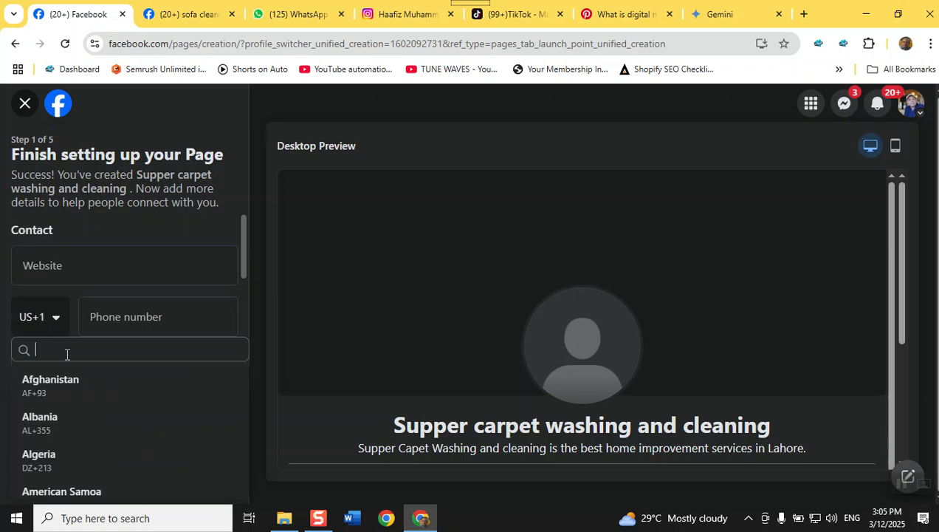
text(pak)
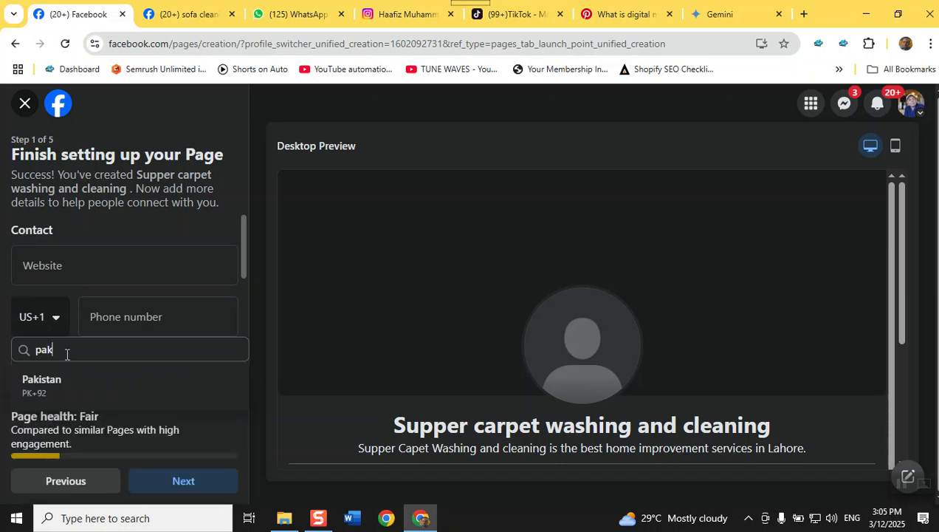
click(65, 378)
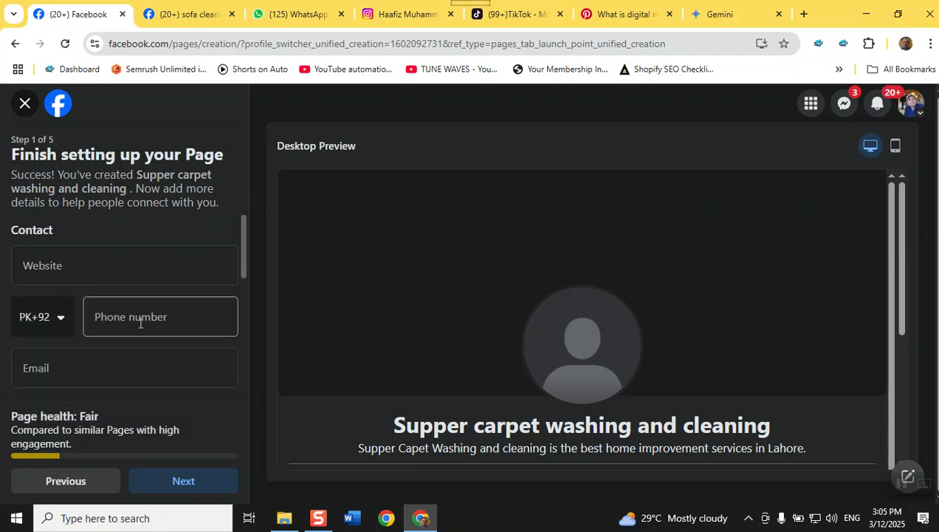
Fill in the saved business phone number and continue to Customize your Page
click(143, 317)
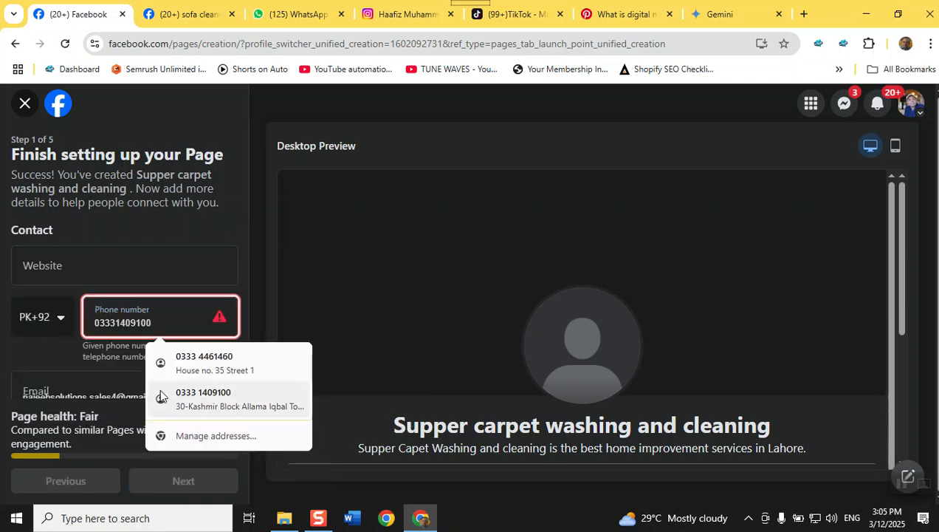
click(159, 390)
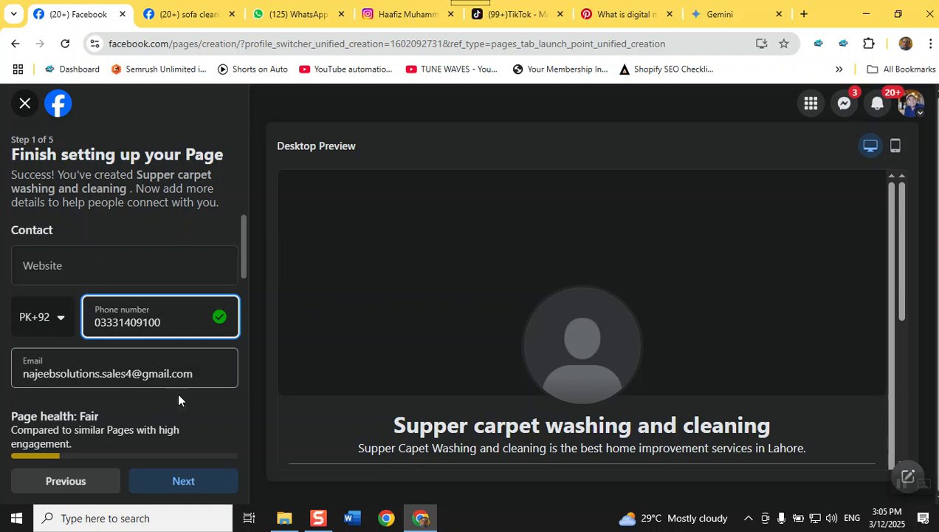
click(176, 480)
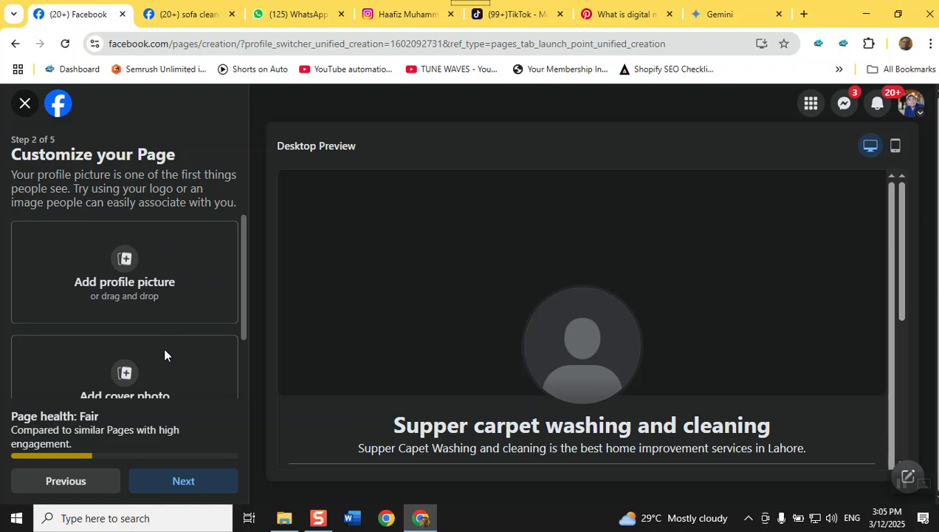
Search Google in a new tab for 'facebook cover photo size'
click(804, 14)
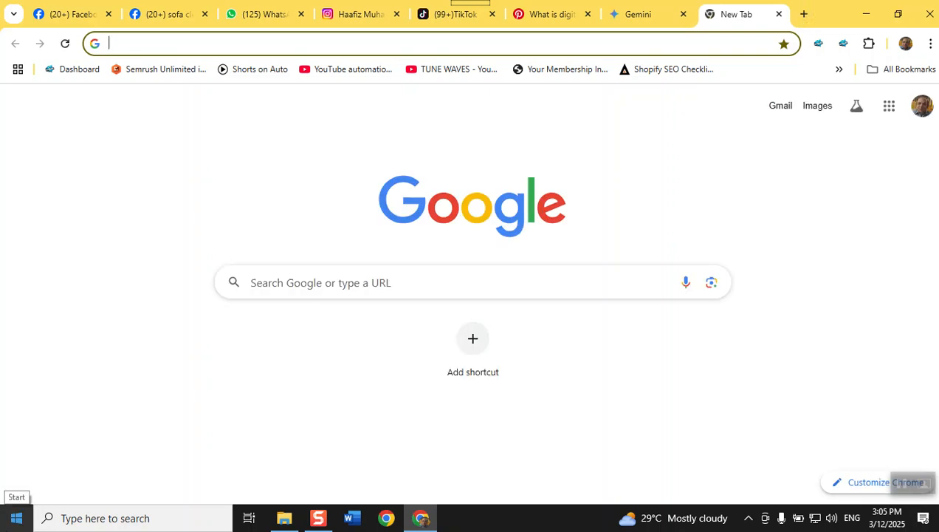
text(profile)
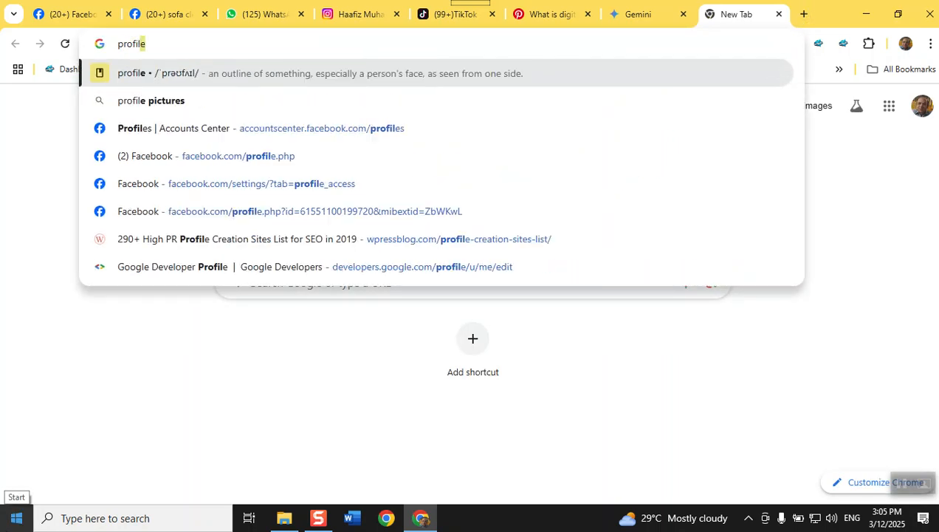
key(BackSpace)
key(BackSpace)
key(BackSpace)
key(BackSpace)
key(BackSpace)
key(BackSpace)
key(BackSpace)
key(BackSpace)
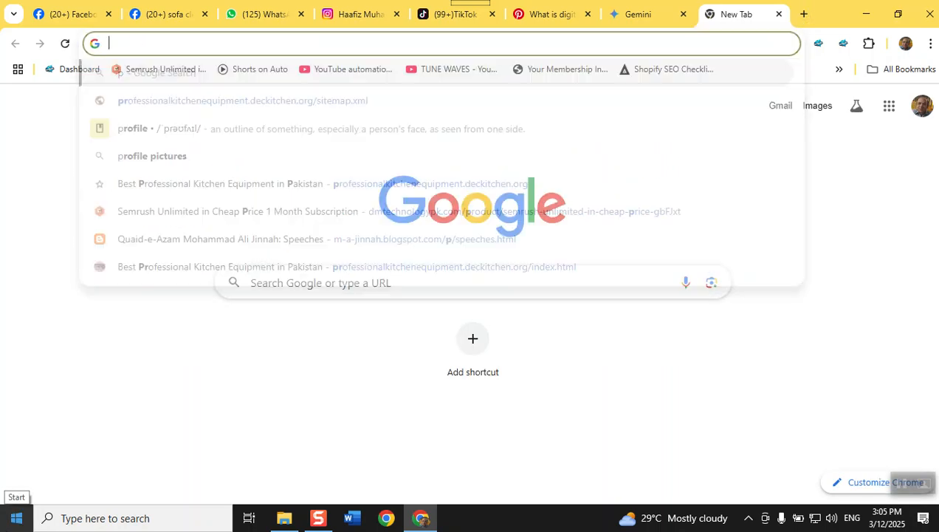
text(facebook )
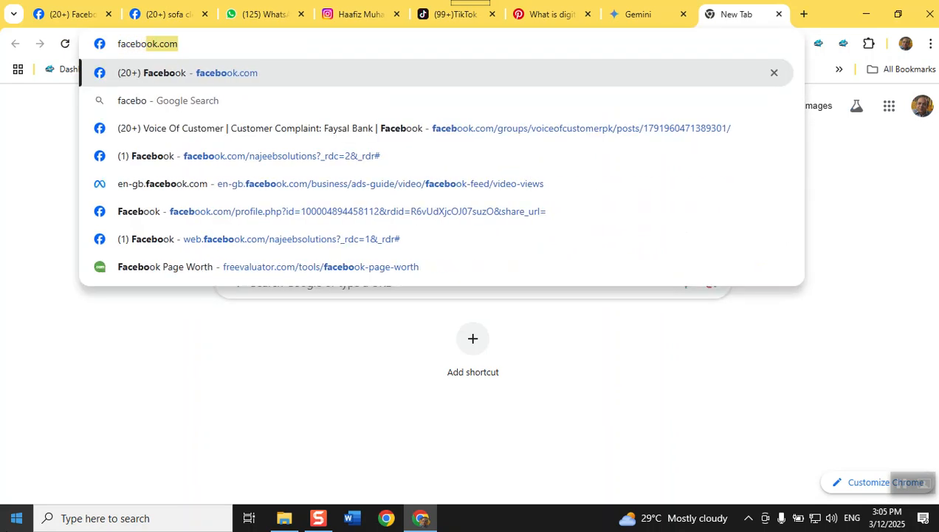
text(cover p)
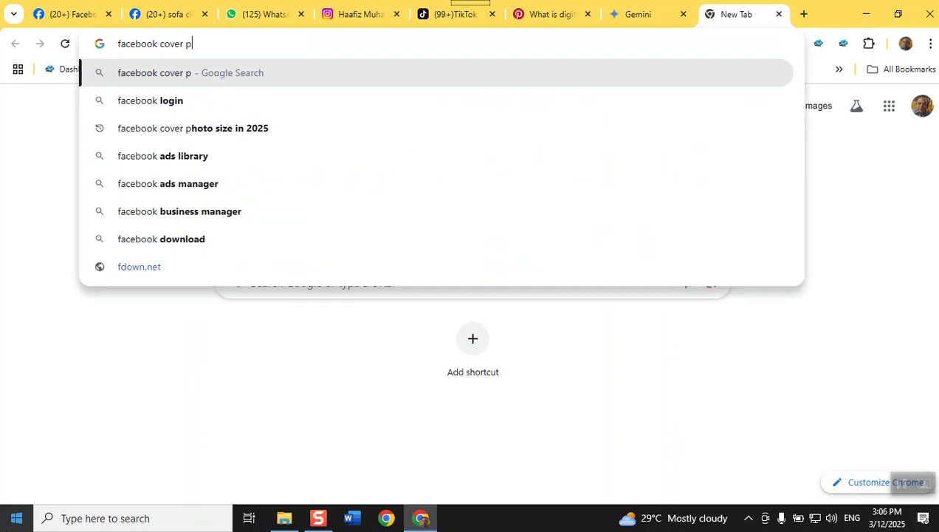
text(hoto s)
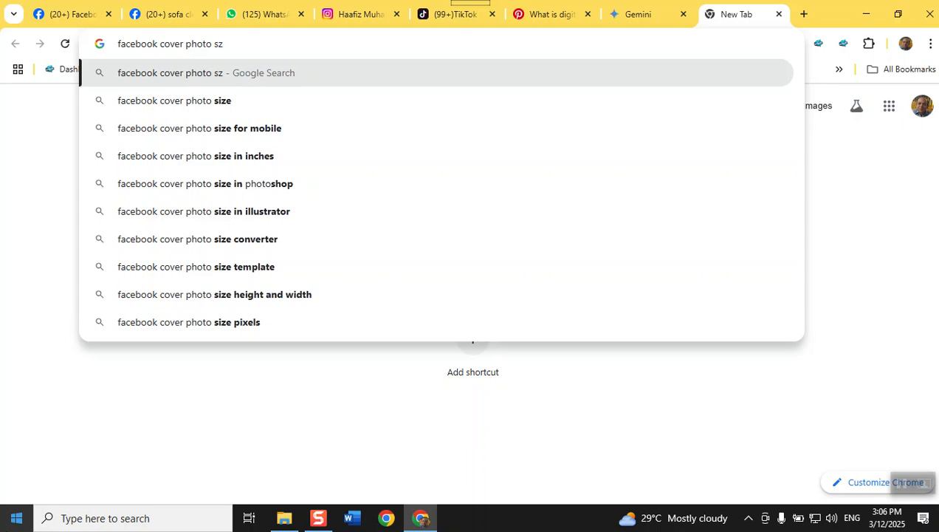
text(ize)
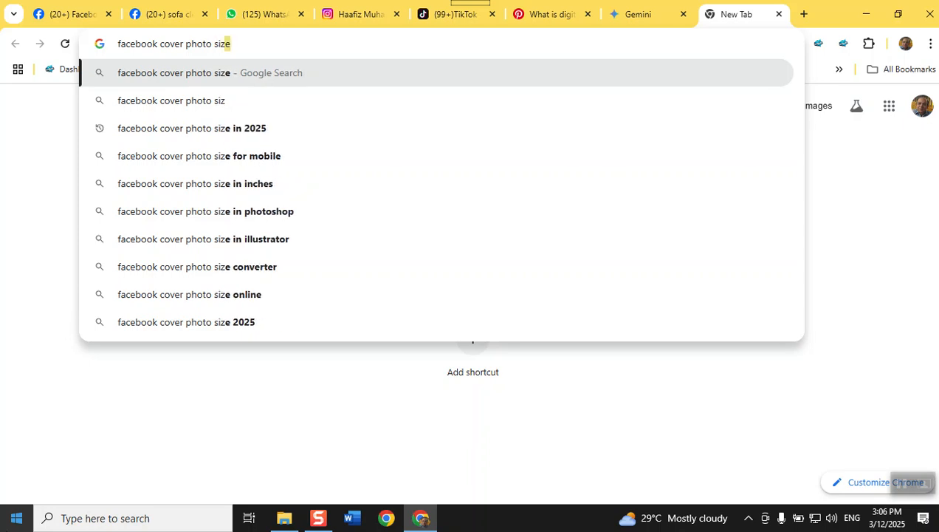
key(Return)
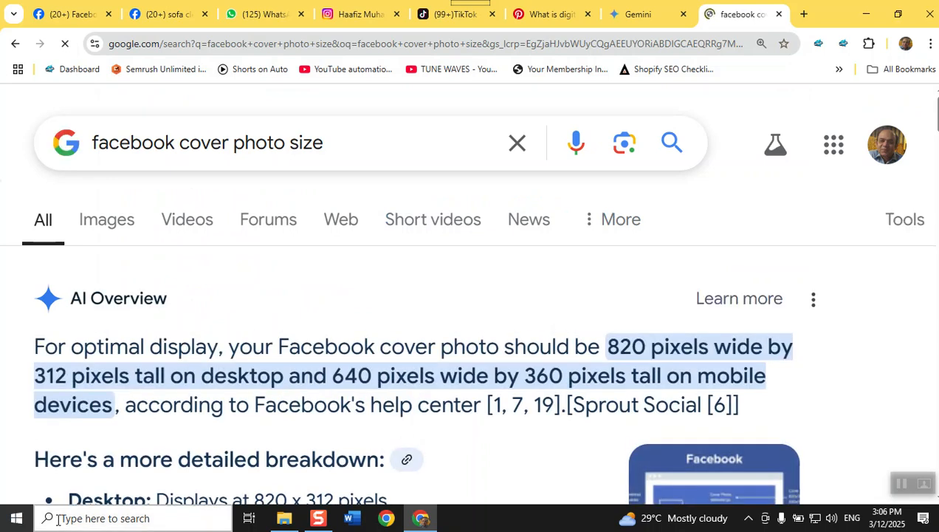
Limit the cover photo size results to Past month, then return to the Facebook setup tab
mouse_move(314, 526)
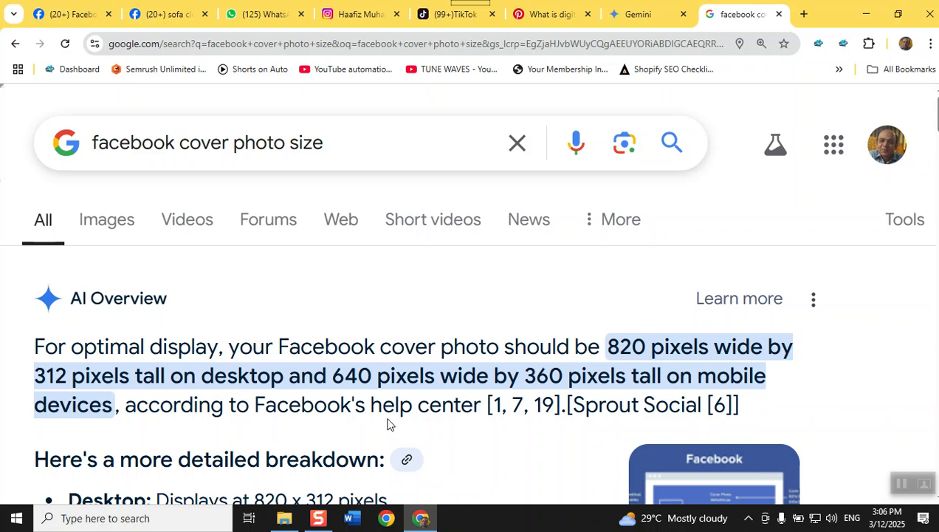
click(897, 235)
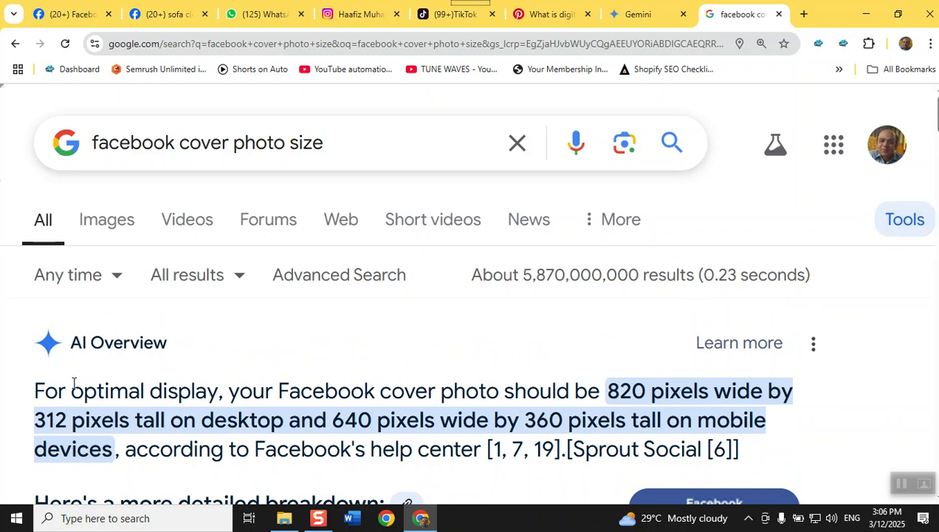
click(76, 274)
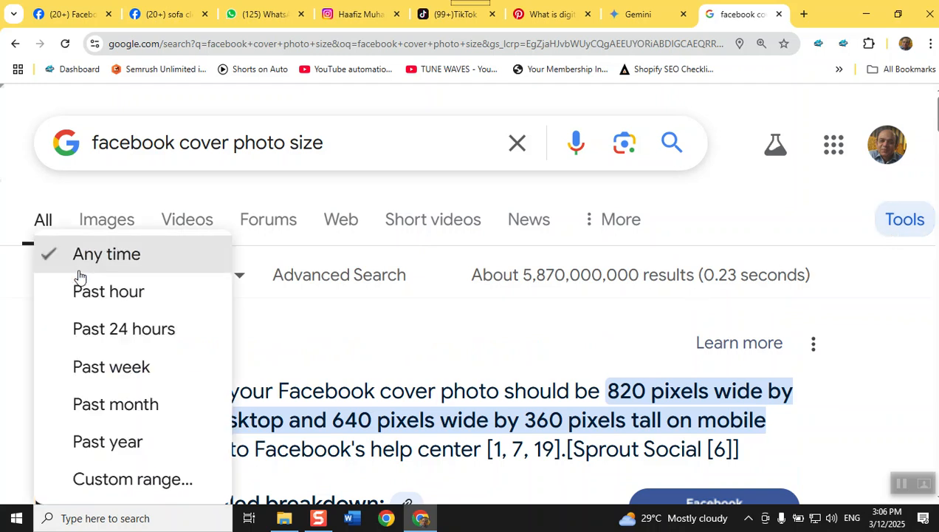
click(124, 418)
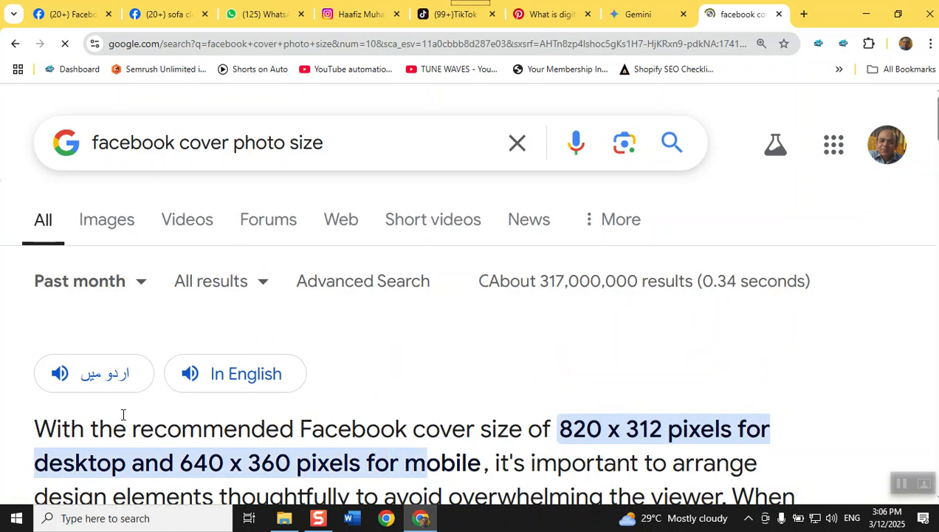
scroll(787, 365, down, 2)
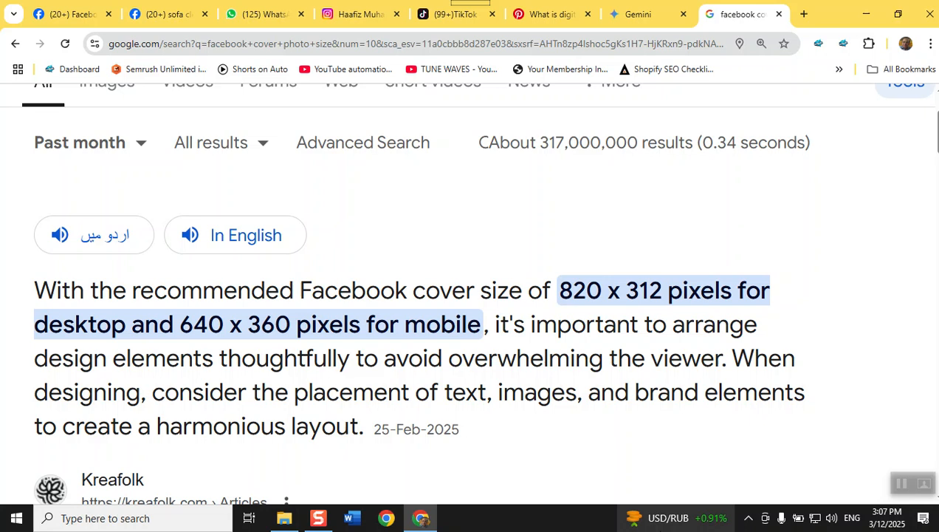
click(93, 9)
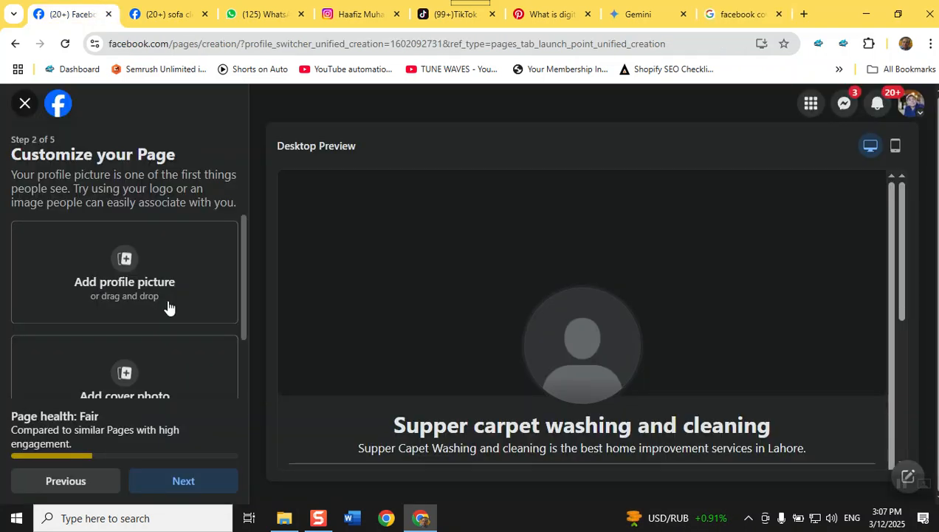
scroll(169, 307, down, 1)
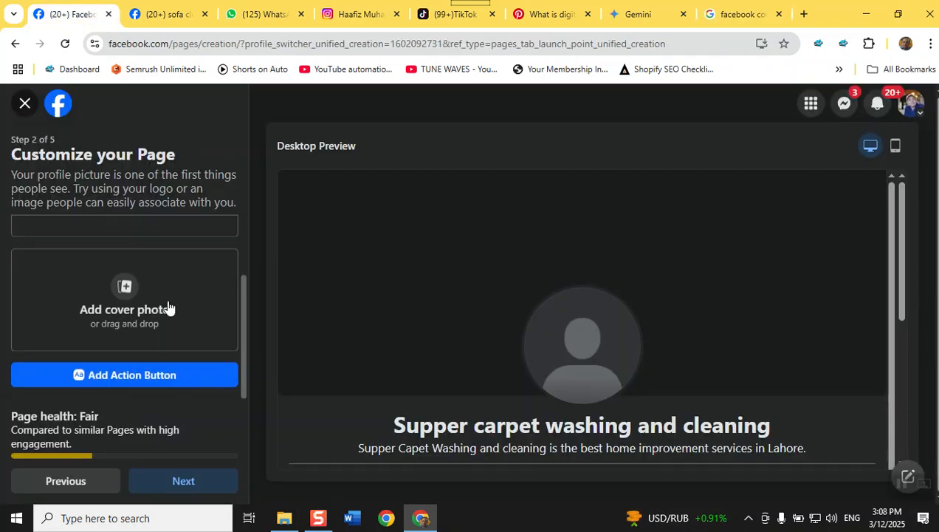
Add an action button to the Page and choose Send email instead of Send message
click(112, 377)
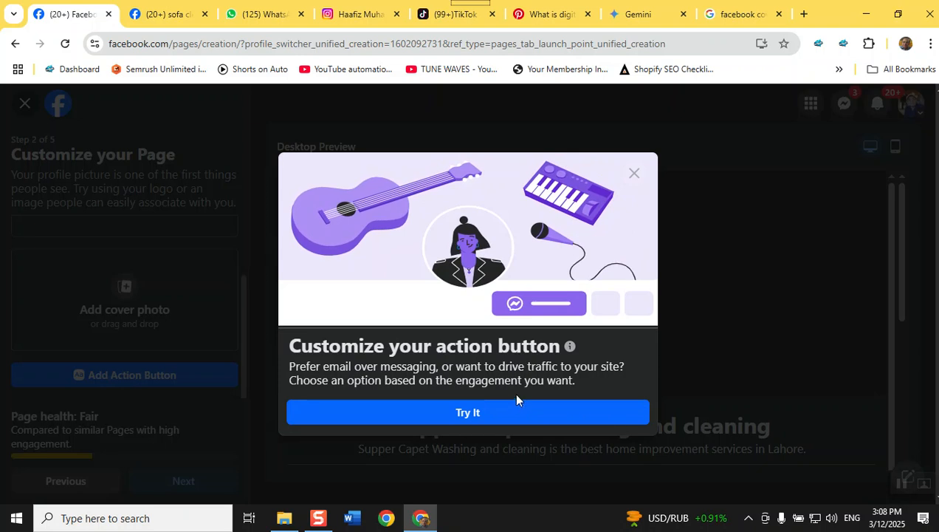
click(499, 414)
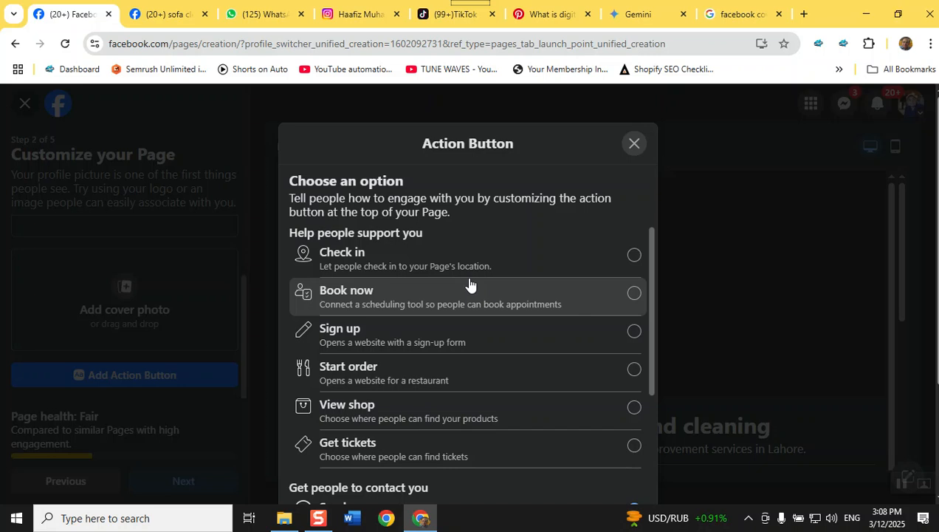
scroll(469, 285, down, 2)
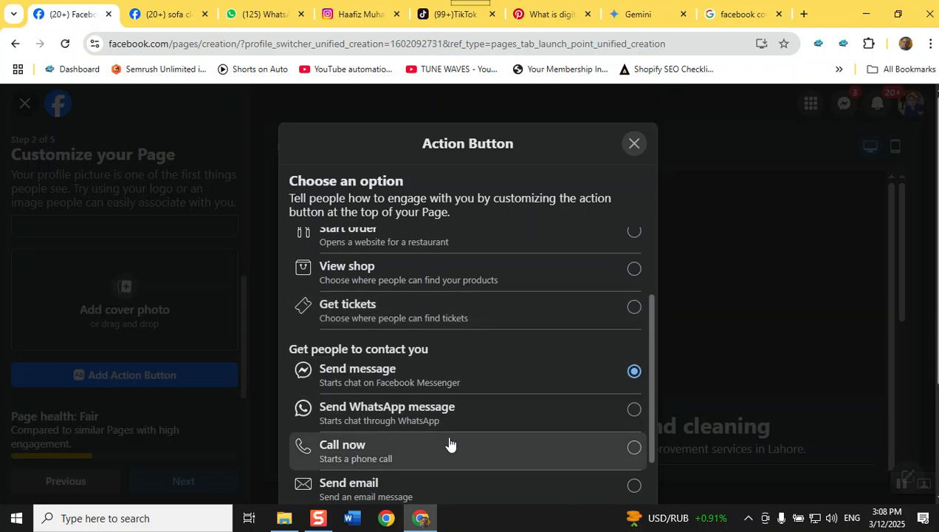
click(401, 480)
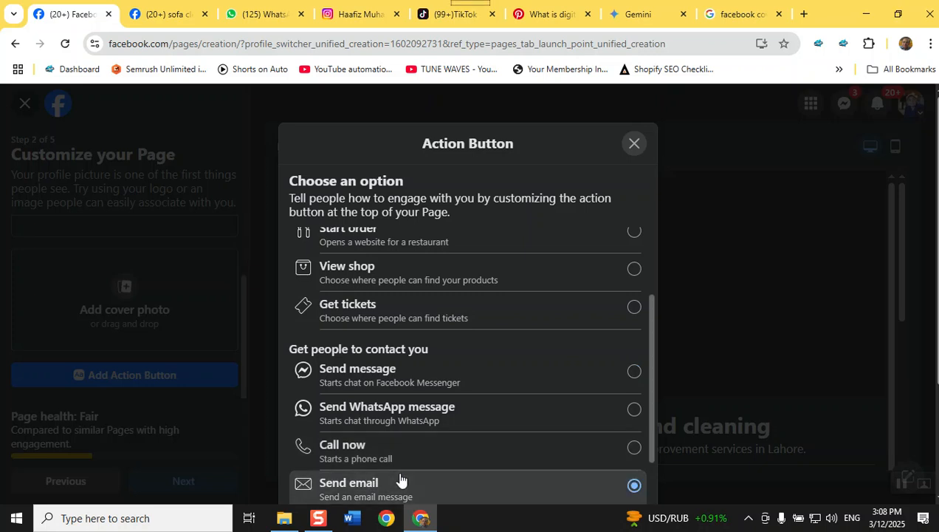
scroll(905, 424, down, 3)
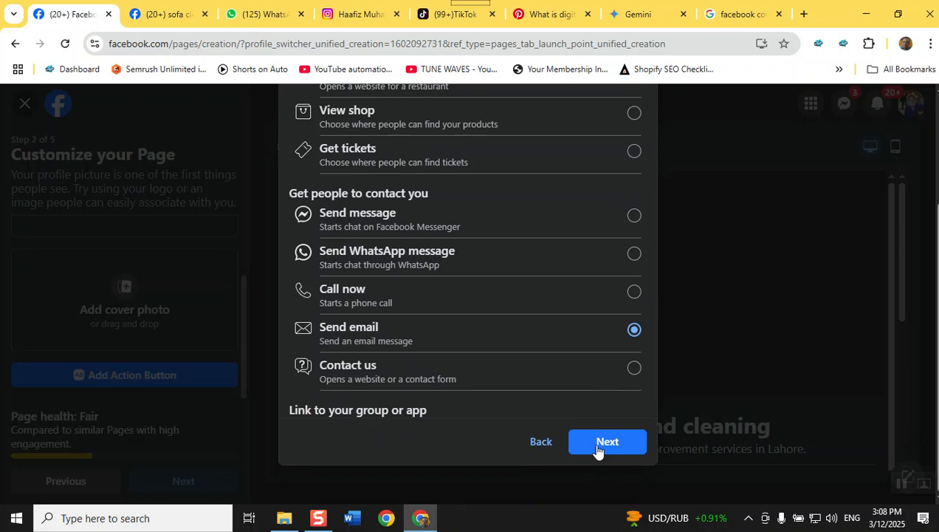
Enter the business contact e-mail address for the Send email button and save it
click(600, 443)
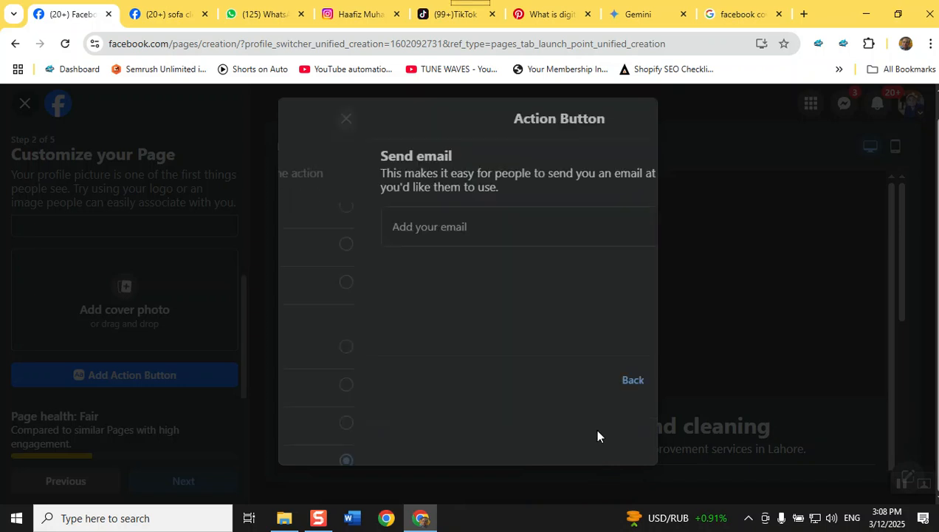
click(350, 274)
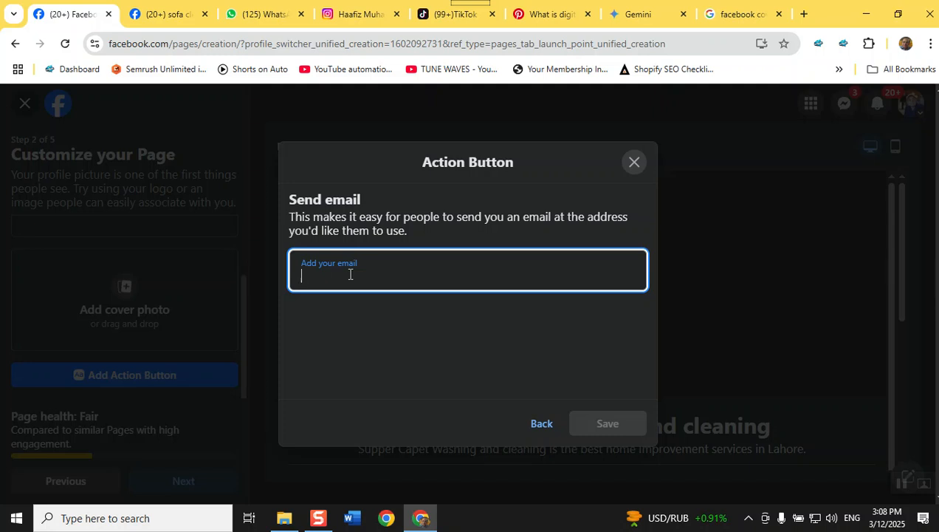
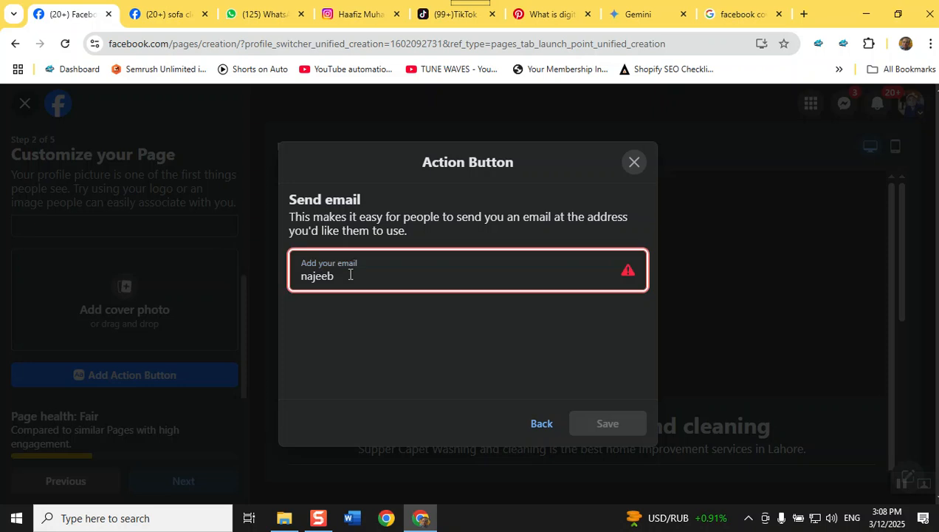
key(BackSpace)
key(BackSpace)
key(BackSpace)
key(BackSpace)
key(BackSpace)
key(BackSpace)
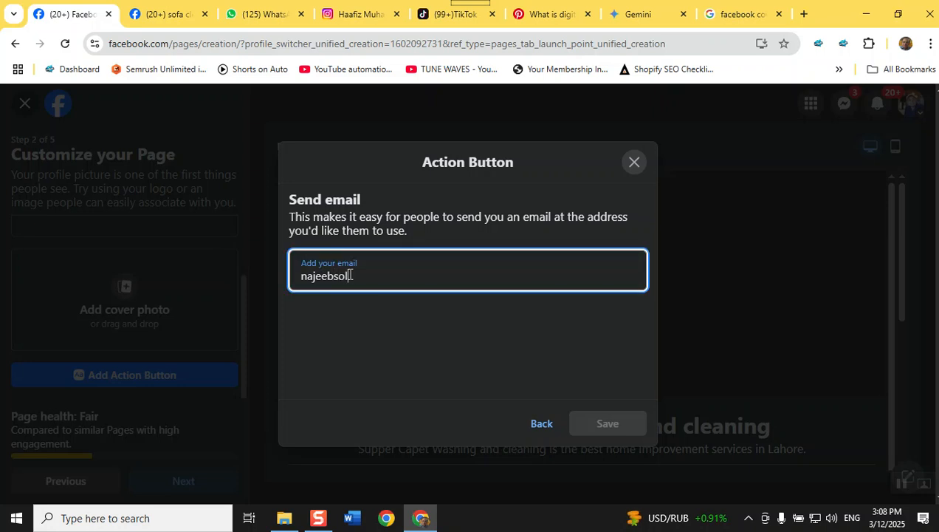
key(BackSpace)
key(BackSpace)
key(BackSpace)
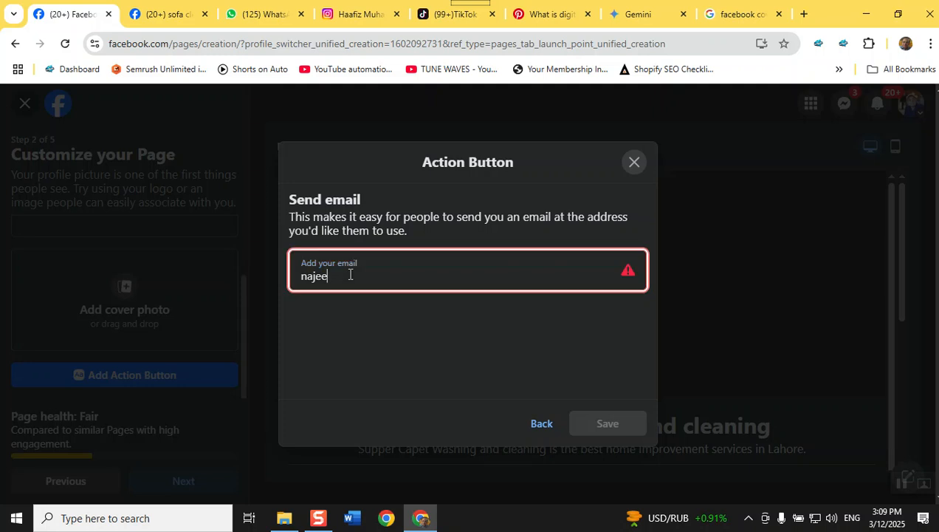
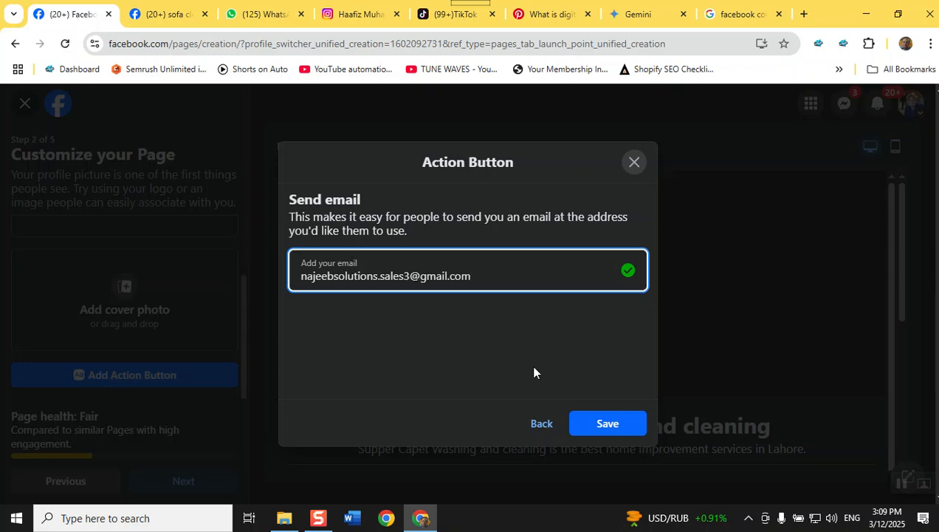
click(599, 422)
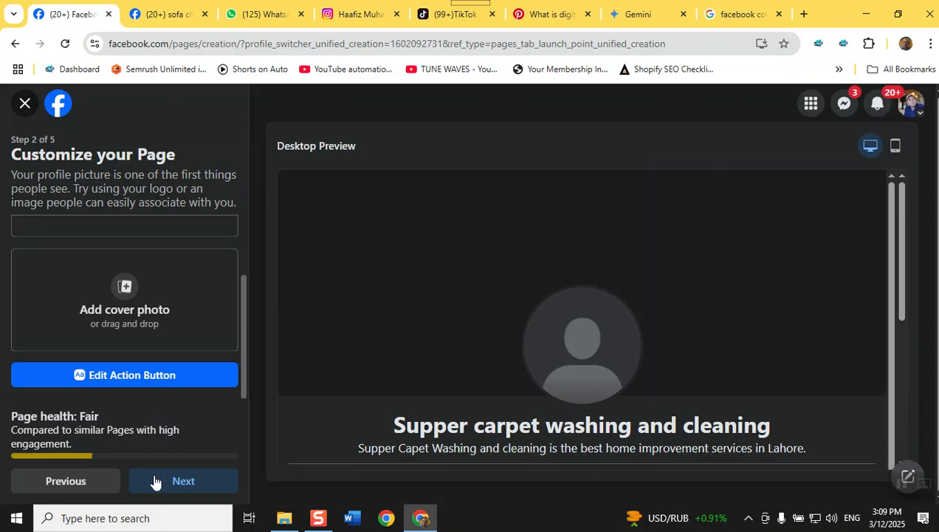
Advance from Customize your Page to Step 3, Connect WhatsApp
click(188, 482)
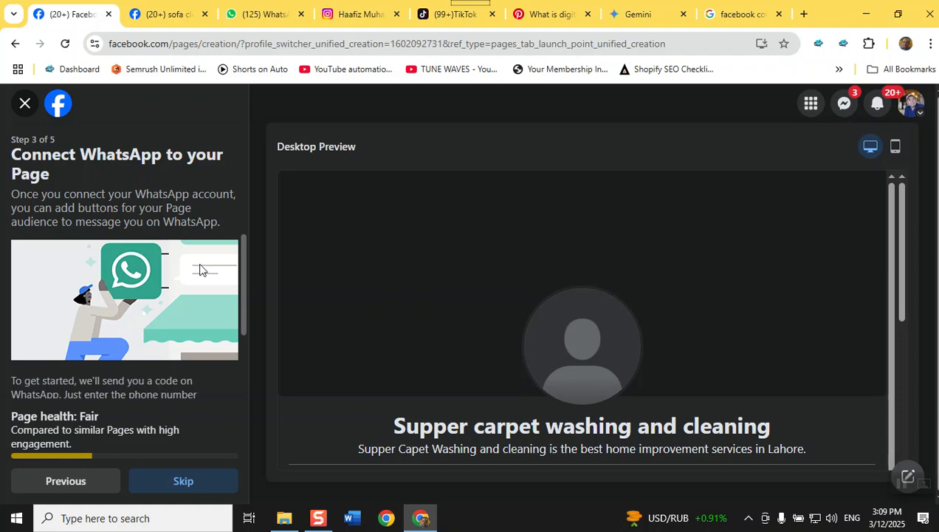
scroll(243, 253, down, 2)
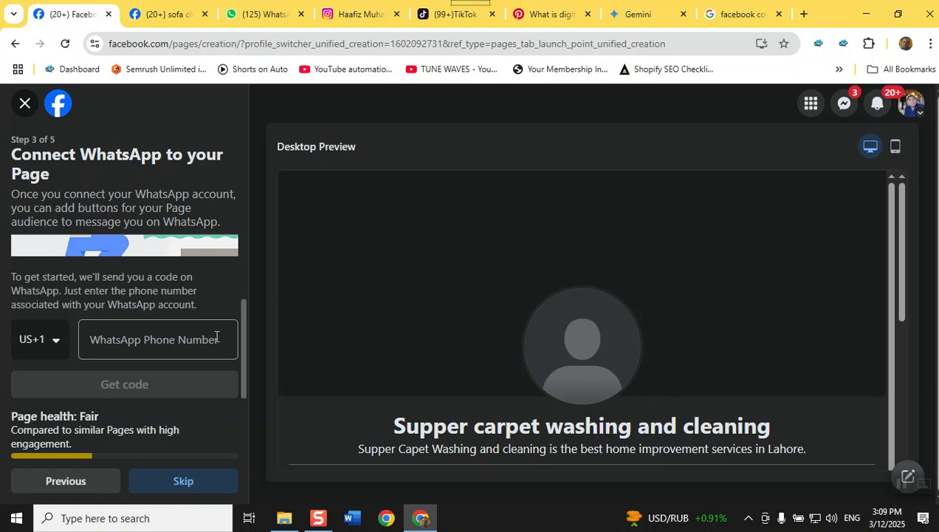
scroll(90, 281, up, 2)
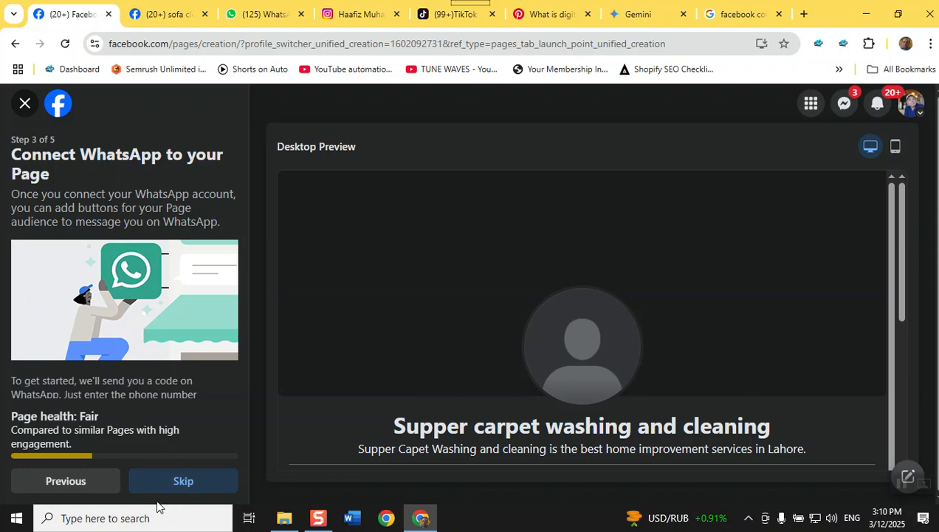
Skip WhatsApp, pass the invite-friends step, and finish with Done on Step 5
click(183, 487)
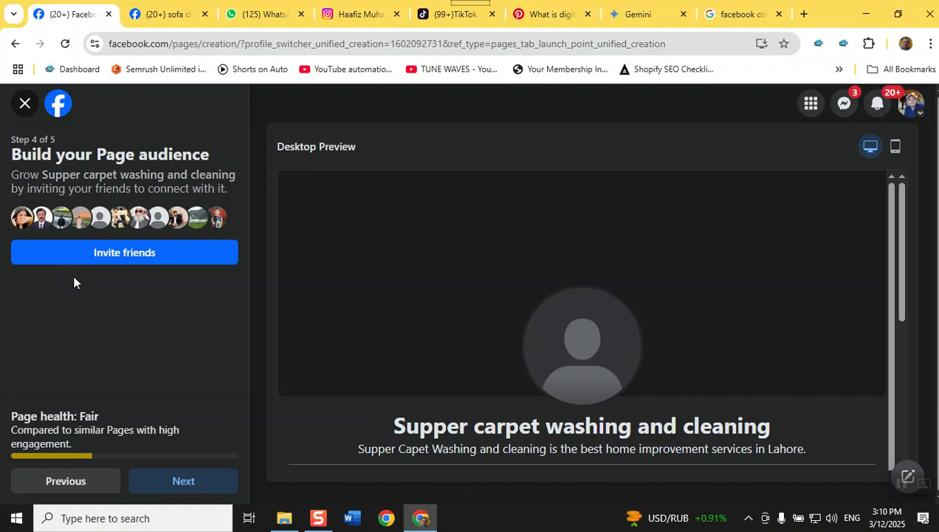
click(177, 481)
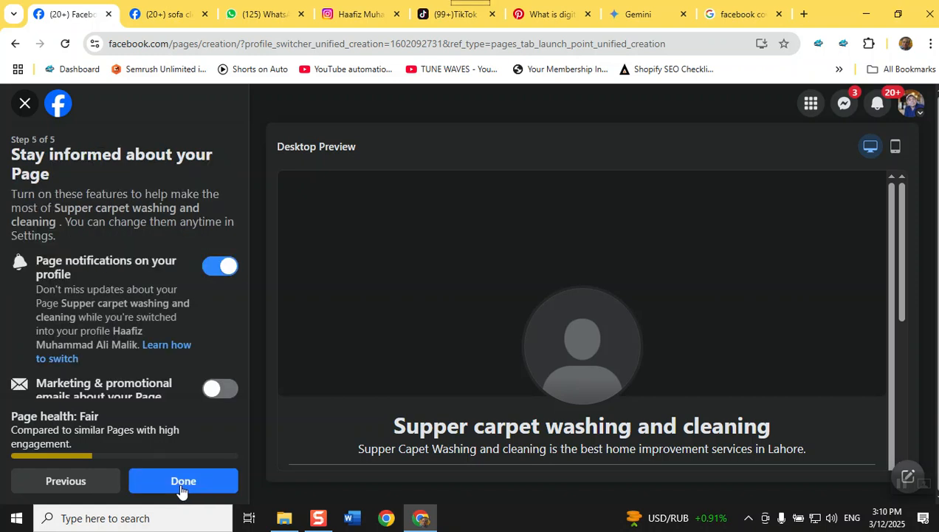
click(184, 485)
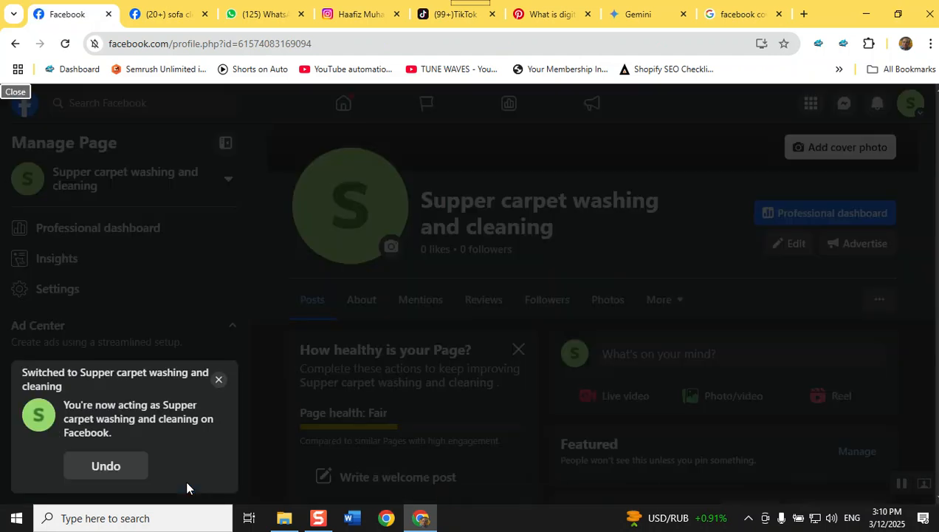
click(218, 381)
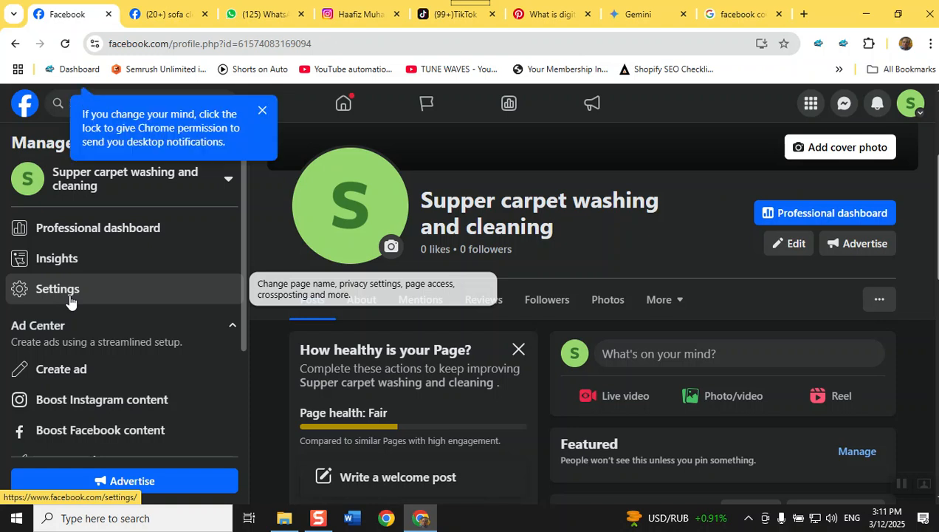
click(69, 297)
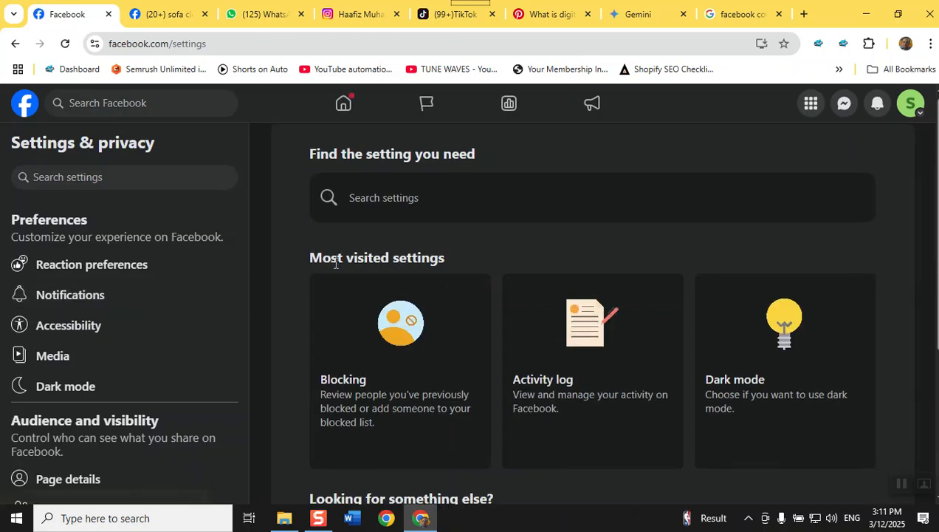
scroll(335, 263, down, 3)
scroll(335, 263, down, 1)
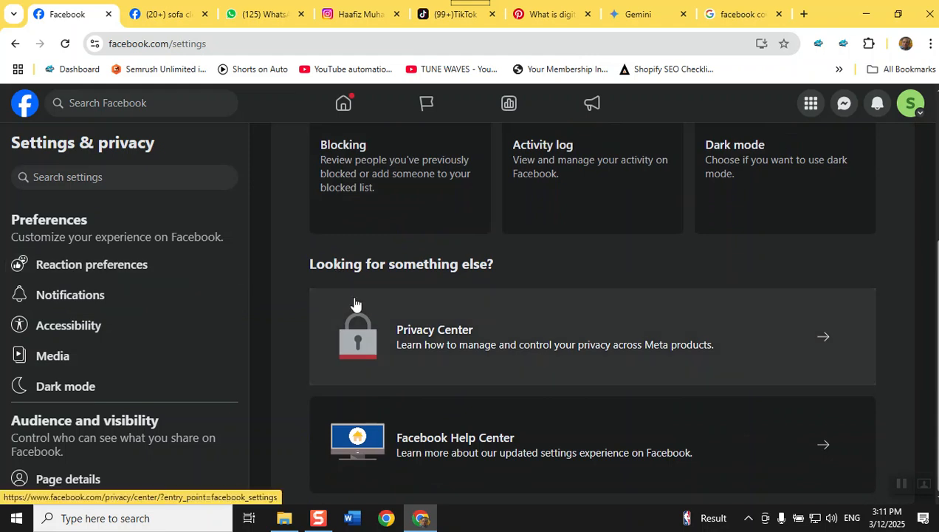
scroll(22, 354, down, 3)
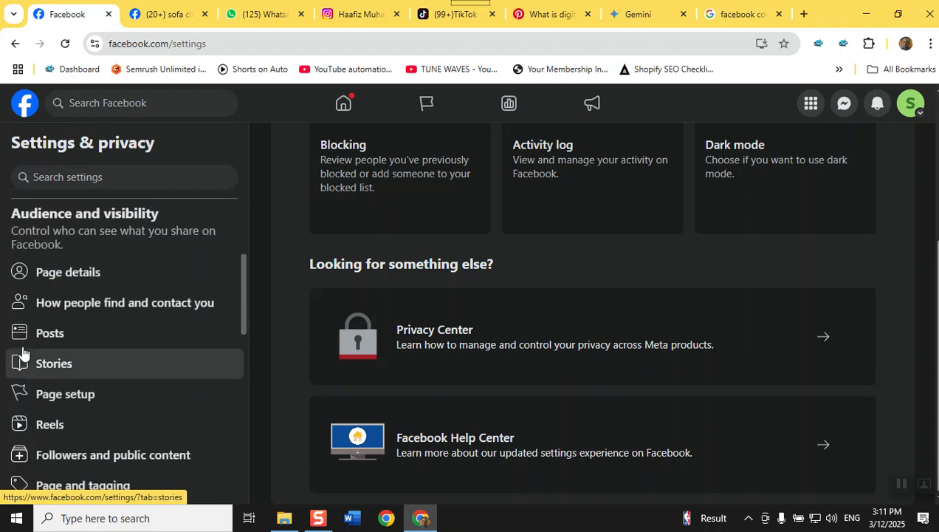
scroll(175, 403, up, 1)
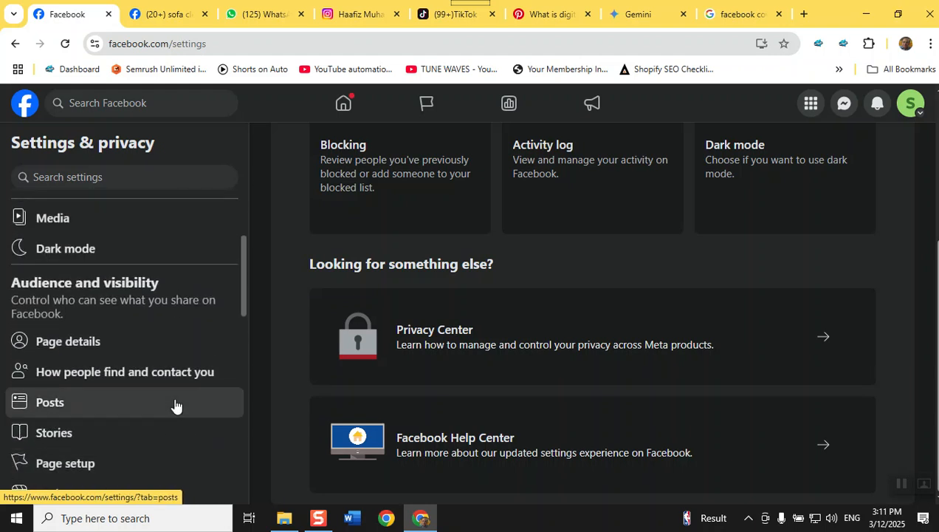
scroll(175, 402, up, 1)
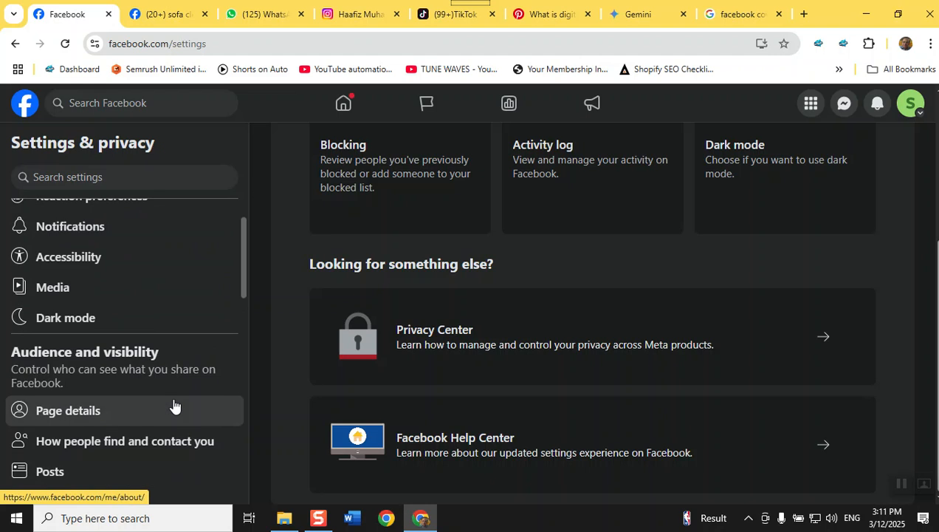
scroll(174, 405, up, 1)
scroll(174, 404, down, 2)
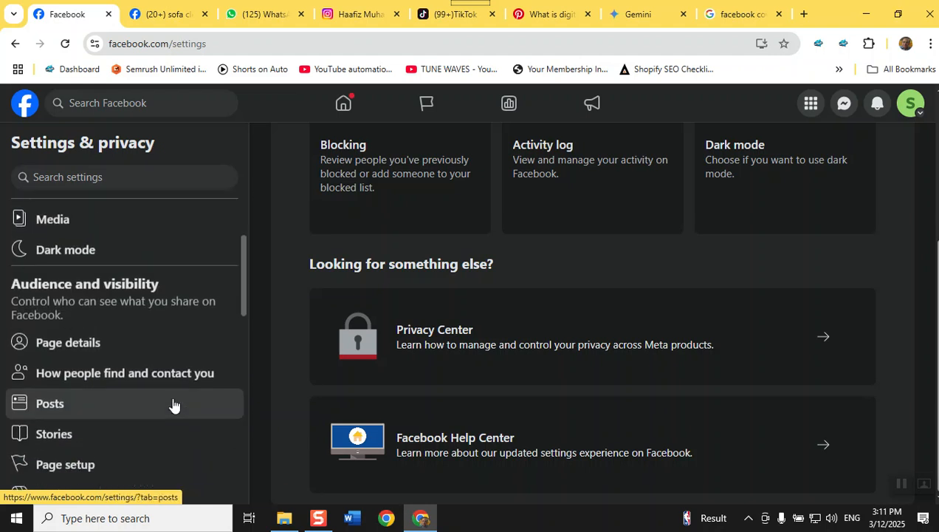
Open Page details and review the About tab's contact and basic info
click(104, 347)
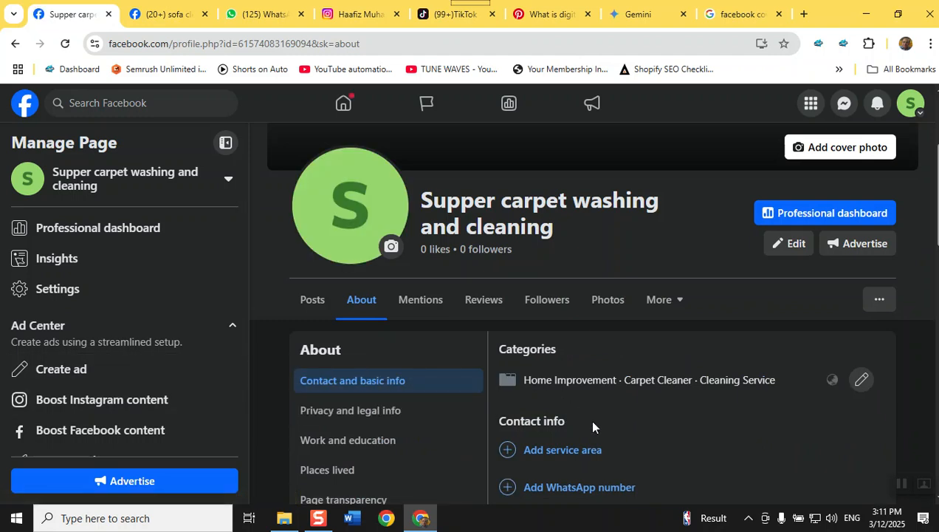
scroll(598, 429, down, 2)
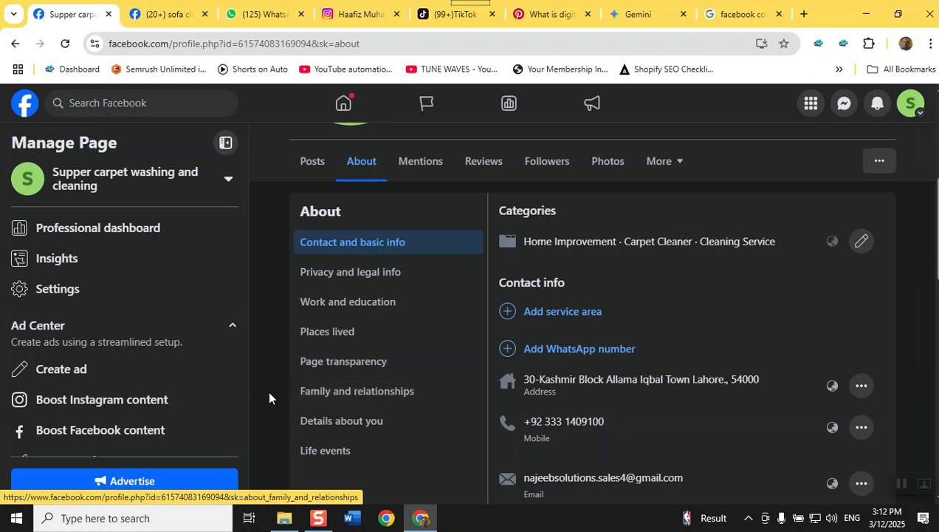
Open the Page's General settings under Settings > Page setup, showing the name and empty username
click(39, 289)
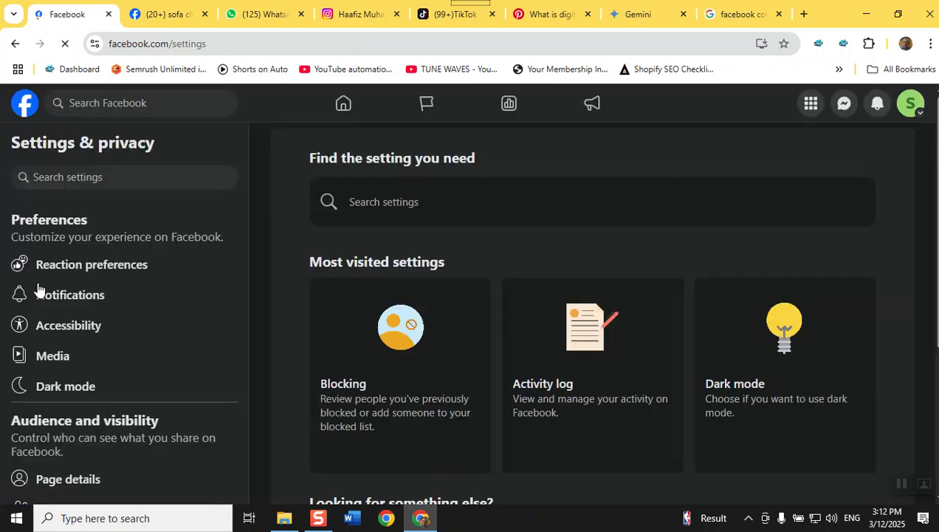
scroll(108, 376, down, 2)
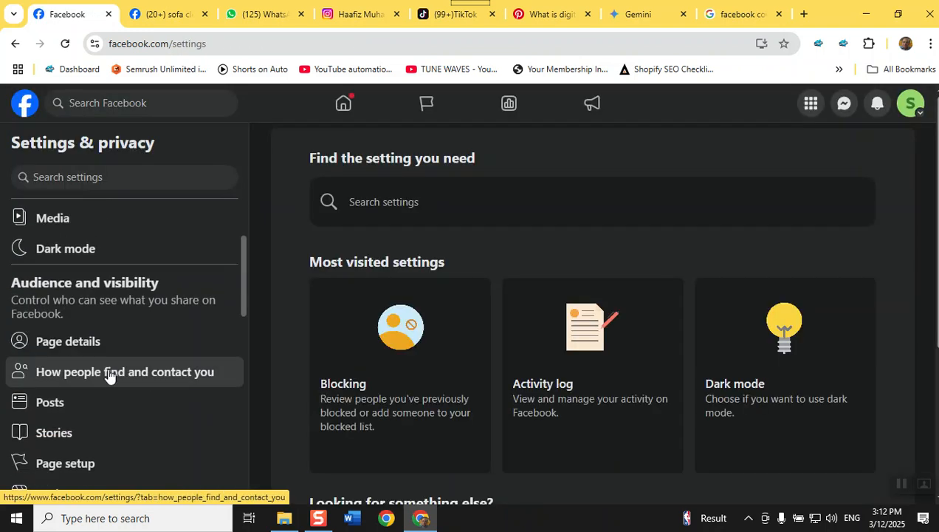
click(99, 467)
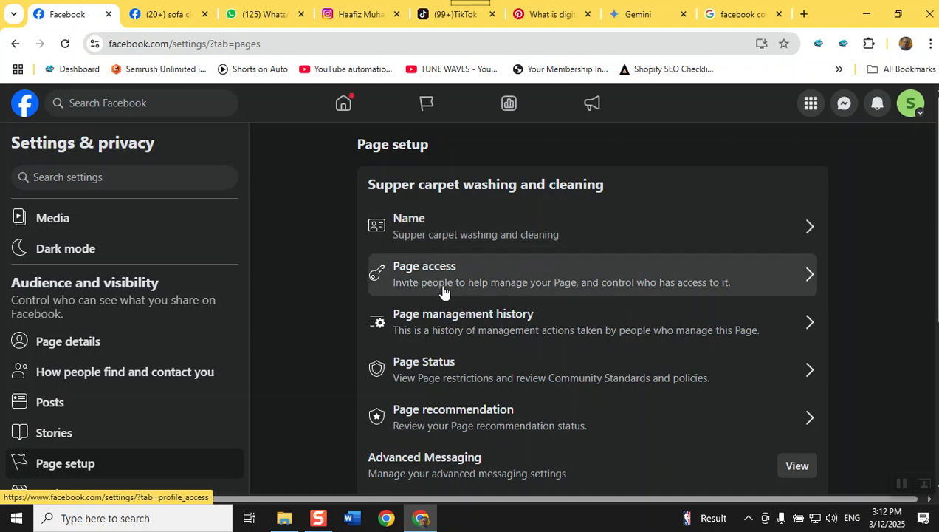
click(433, 242)
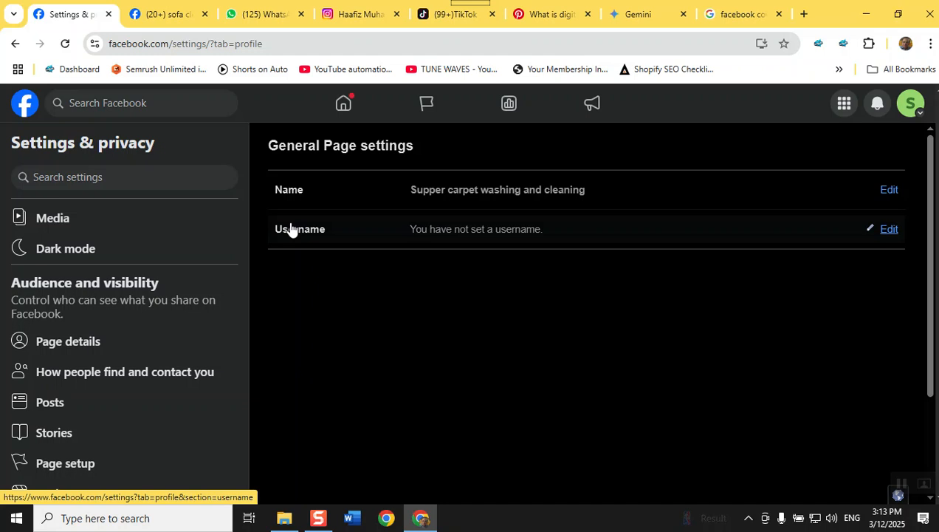
Start editing the Page name, then cancel without changing it
click(886, 192)
triple_click(564, 196)
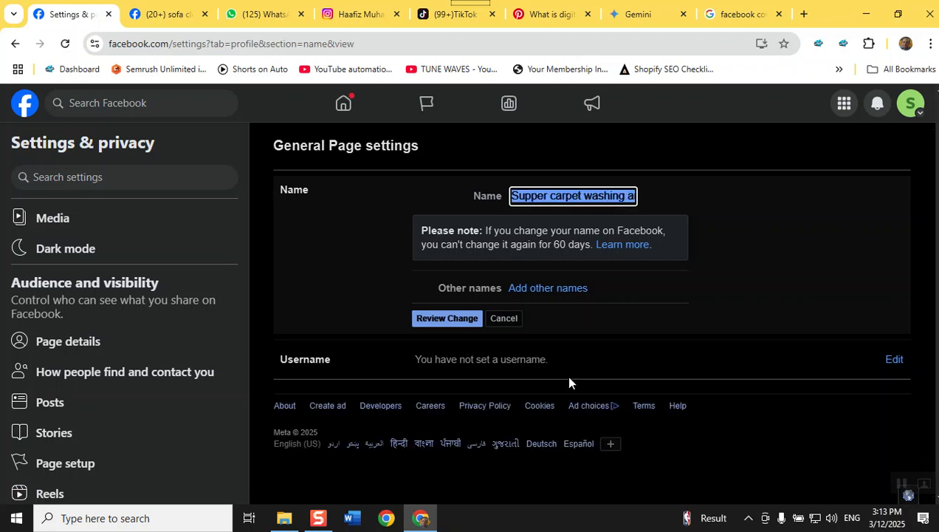
click(500, 321)
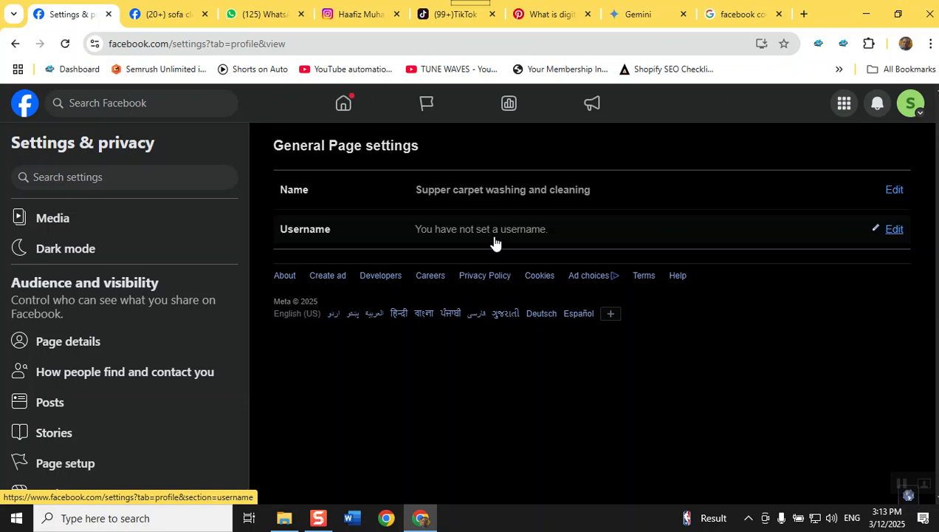
Paste the Page name as the username, lowercasing the S and removing the first space
click(891, 231)
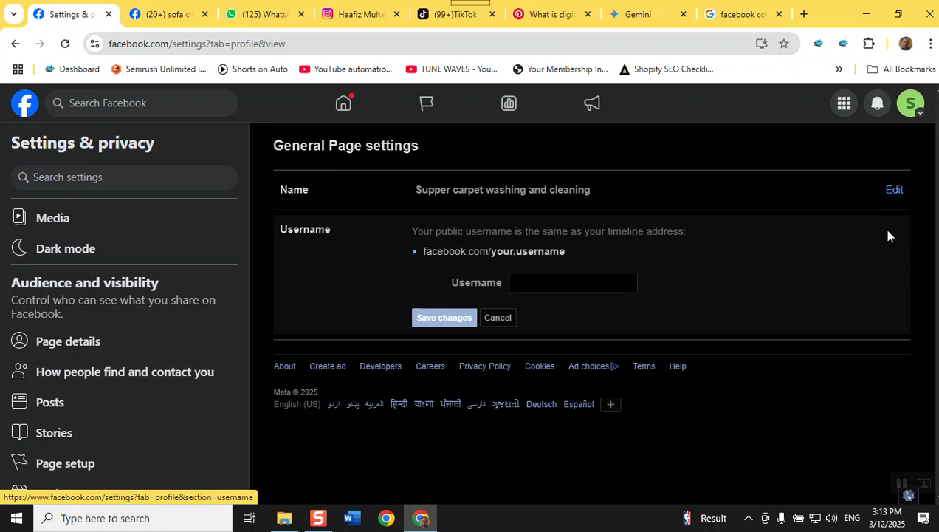
click(561, 285)
text(Supper carpet washing and cleaning)
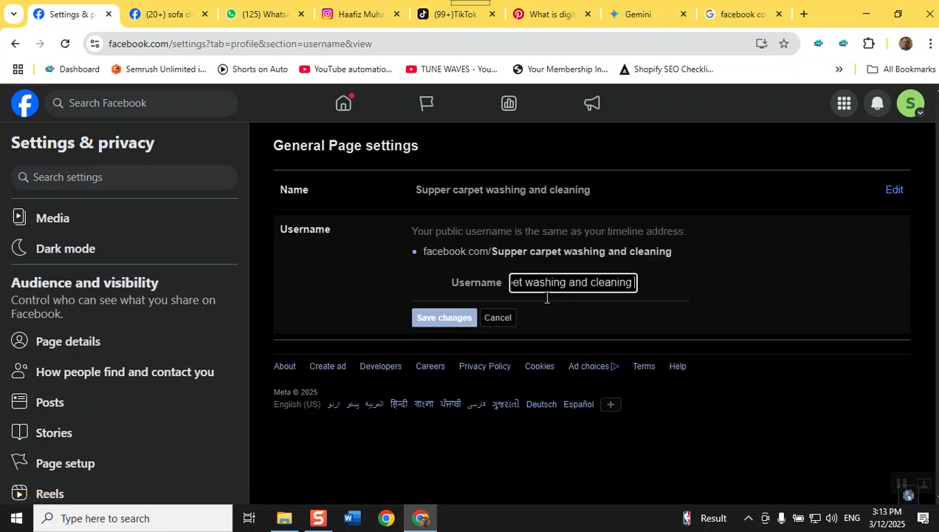
key(Left)
key(Left)
key(Left)
key(Left)
key(Left)
key(Left)
key(Left)
key(Left)
key(Left)
key(Left)
key(Left)
key(Left)
key(Left)
key(Left)
key(Left)
key(Left)
key(Left)
key(Left)
key(Left)
key(Left)
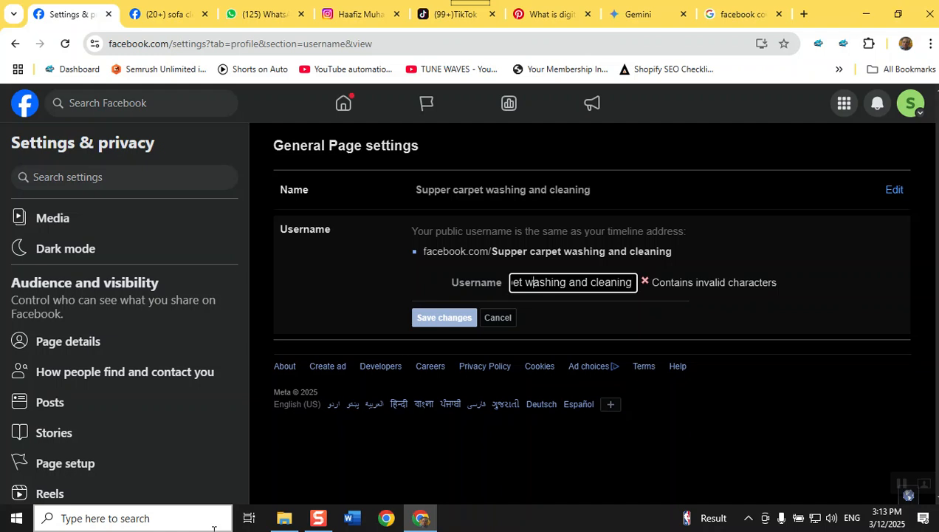
key(Delete)
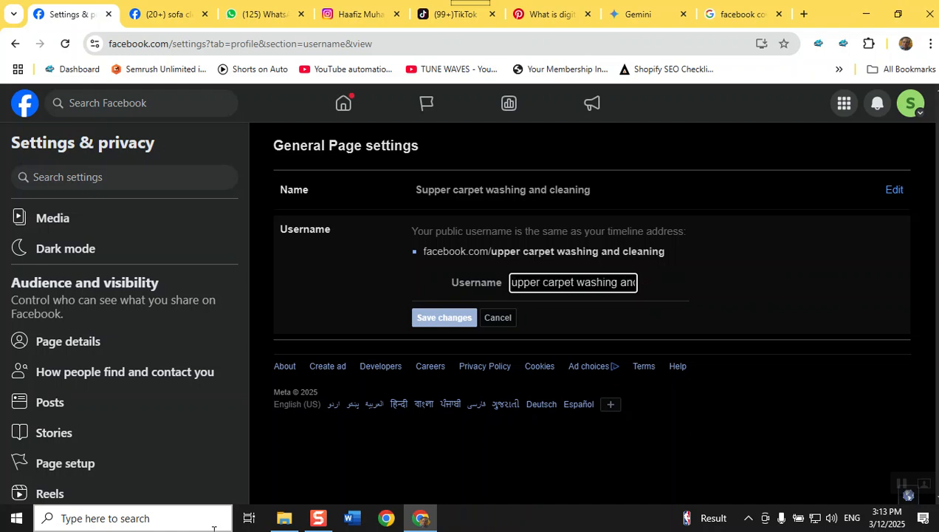
text(s)
key(Right)
key(Right)
key(Right)
key(Right)
key(Right)
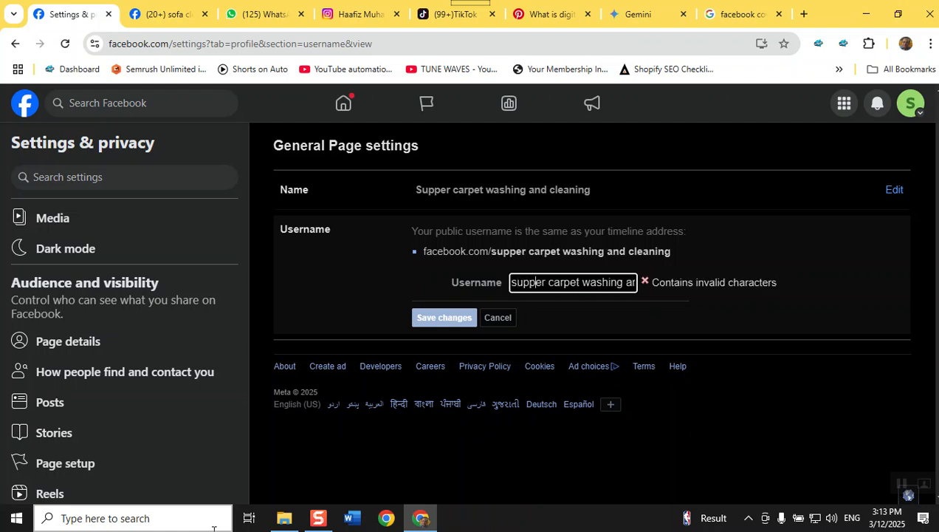
key(Delete)
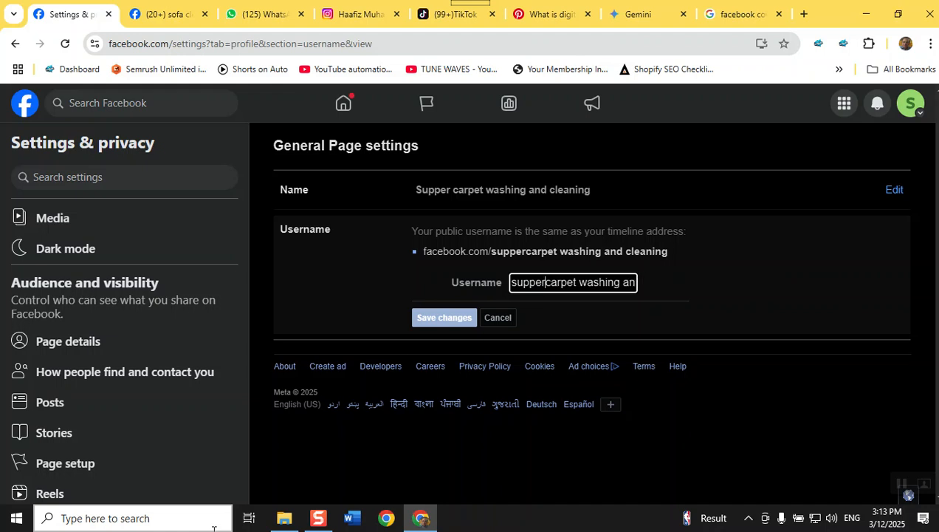
Remove the remaining spaces to get 'suppercarpetwashingandcleaning' and save the username
key(Right)
key(Right)
key(Right)
key(Right)
key(Right)
key(Right)
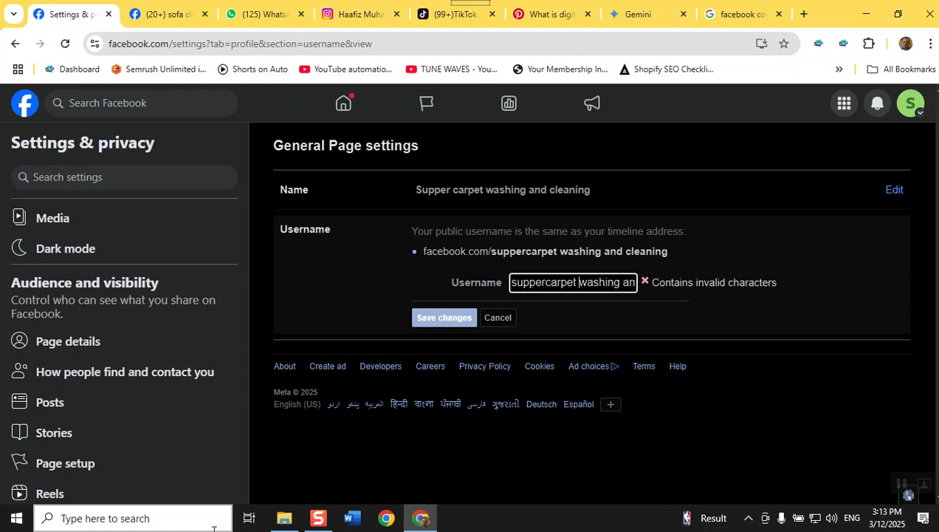
key(Delete)
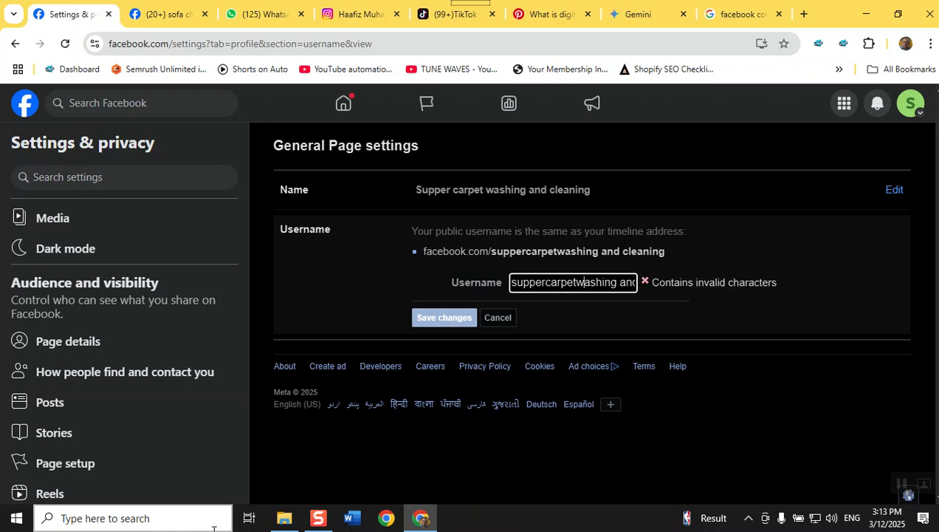
key(Right)
key(Right)
key(Right)
key(Right)
key(Right)
key(Right)
key(Right)
key(Right)
key(Left)
key(Delete)
key(Right)
key(Right)
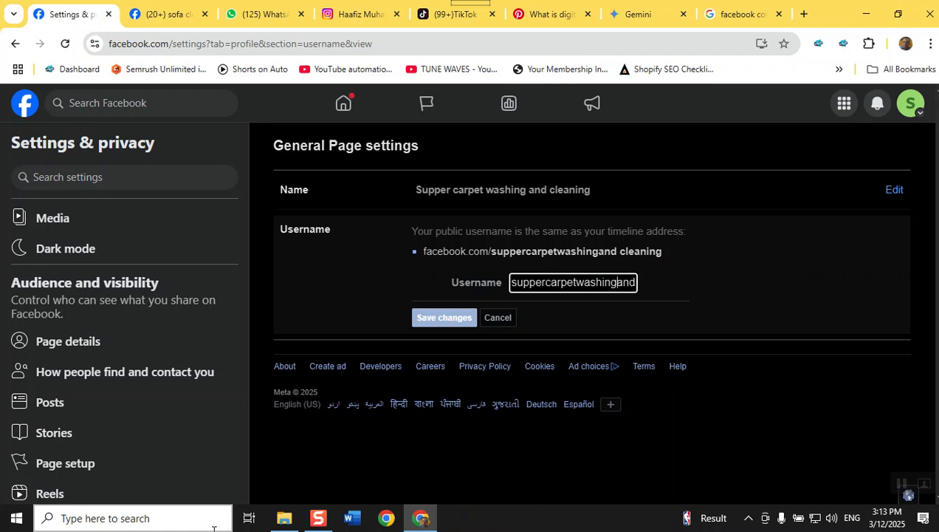
key(Right)
key(Right)
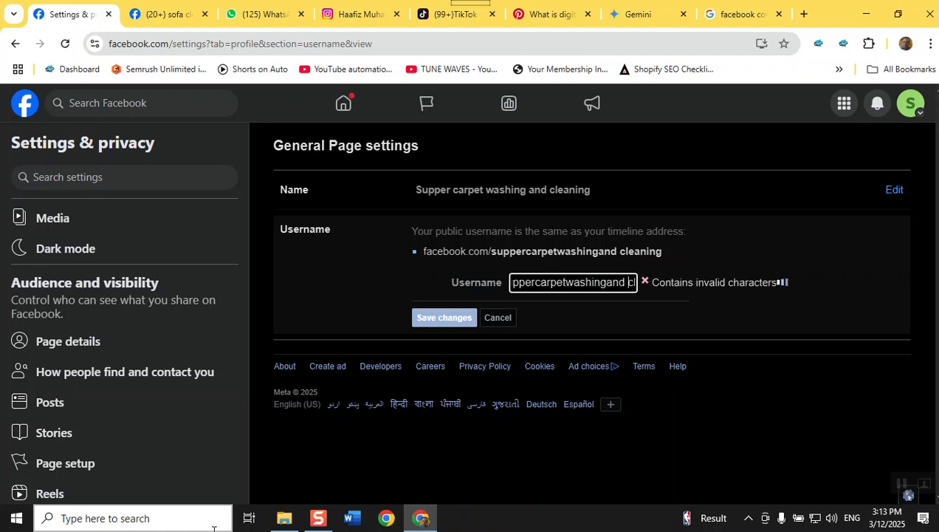
key(BackSpace)
key(End)
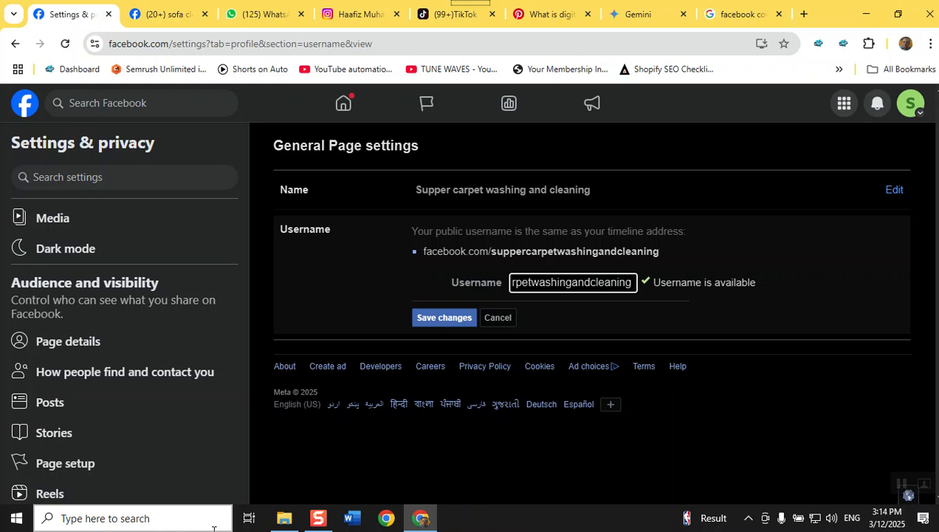
click(471, 317)
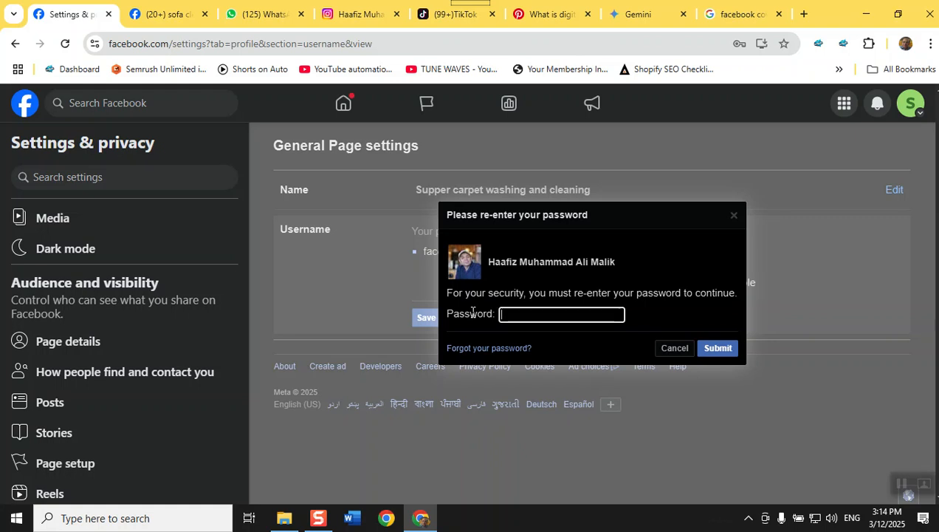
Fill the password re-check from a saved Chrome entry and submit it
click(549, 311)
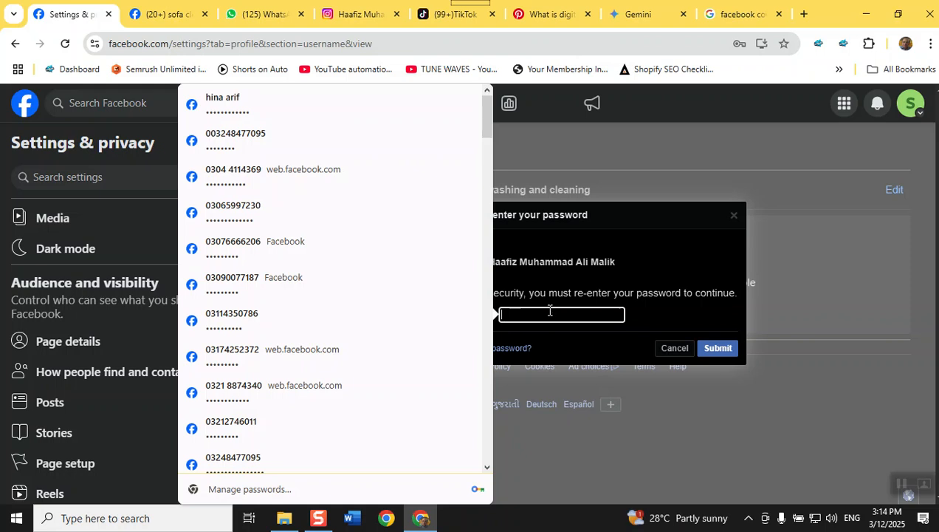
scroll(325, 167, down, 1)
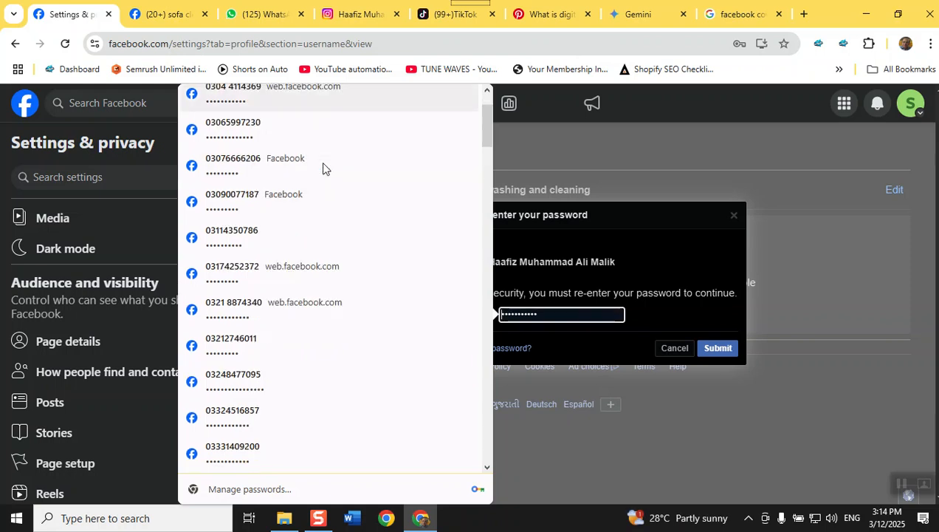
scroll(323, 169, down, 7)
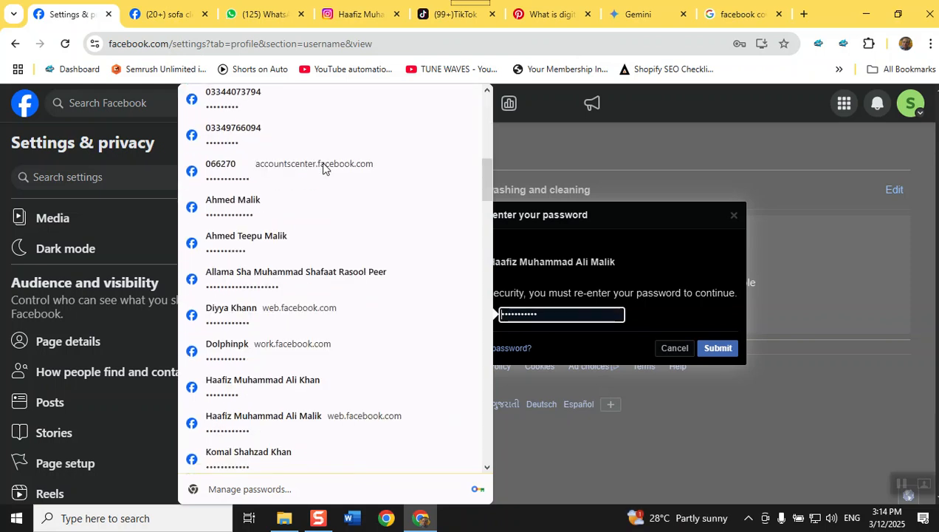
scroll(330, 190, down, 2)
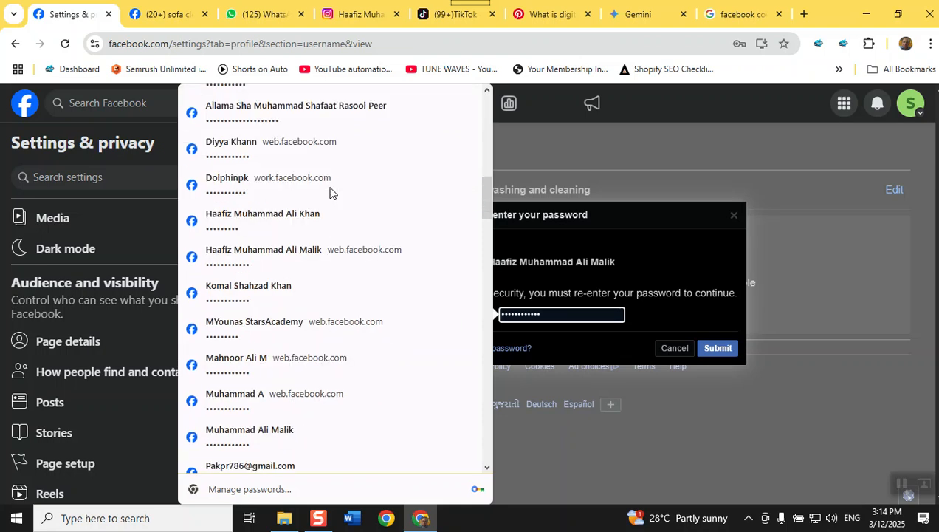
scroll(330, 192, down, 3)
scroll(329, 192, down, 2)
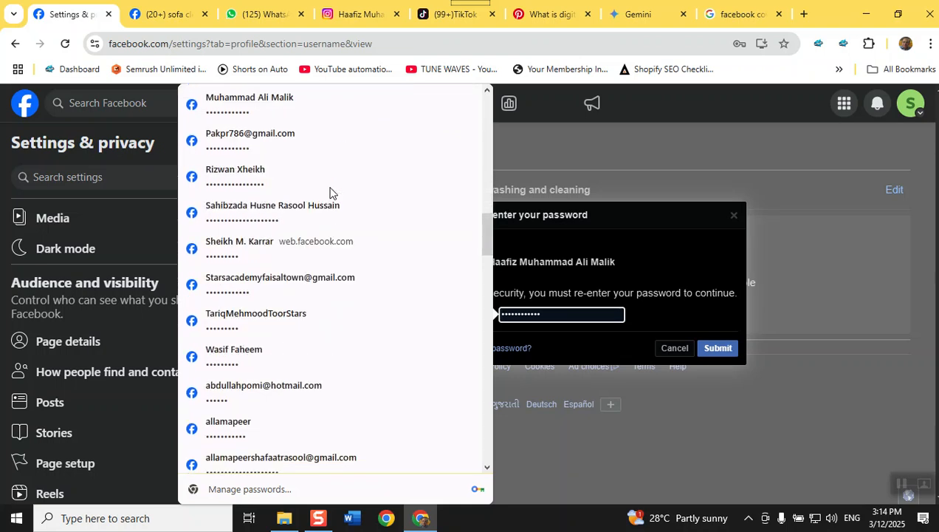
scroll(329, 192, up, 1)
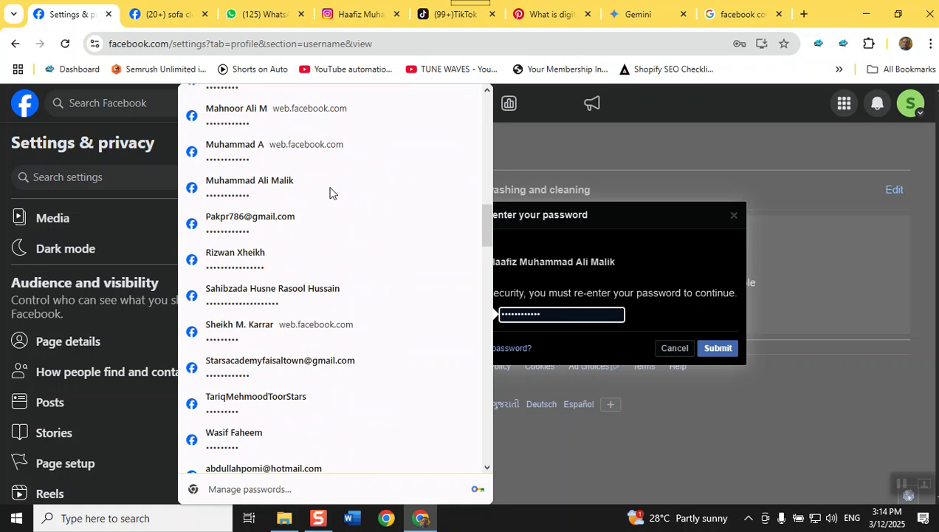
scroll(313, 286, down, 1)
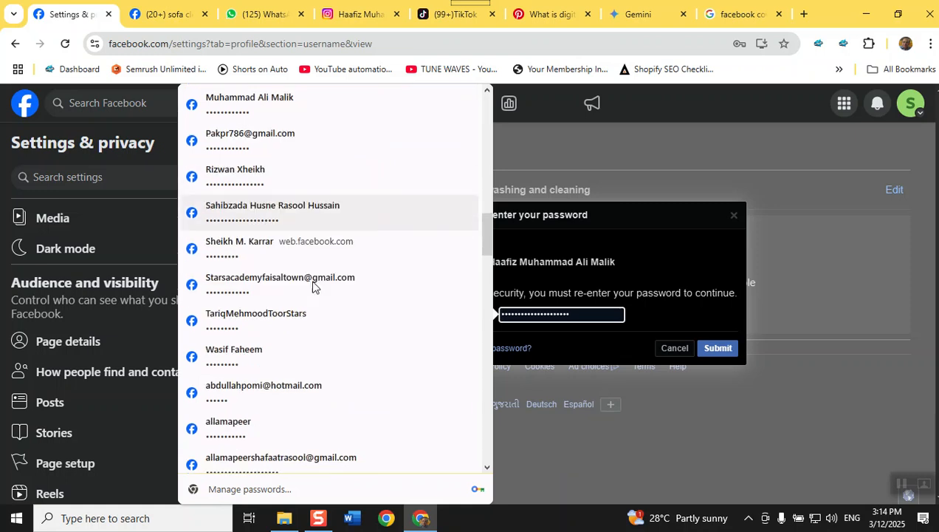
scroll(312, 287, down, 2)
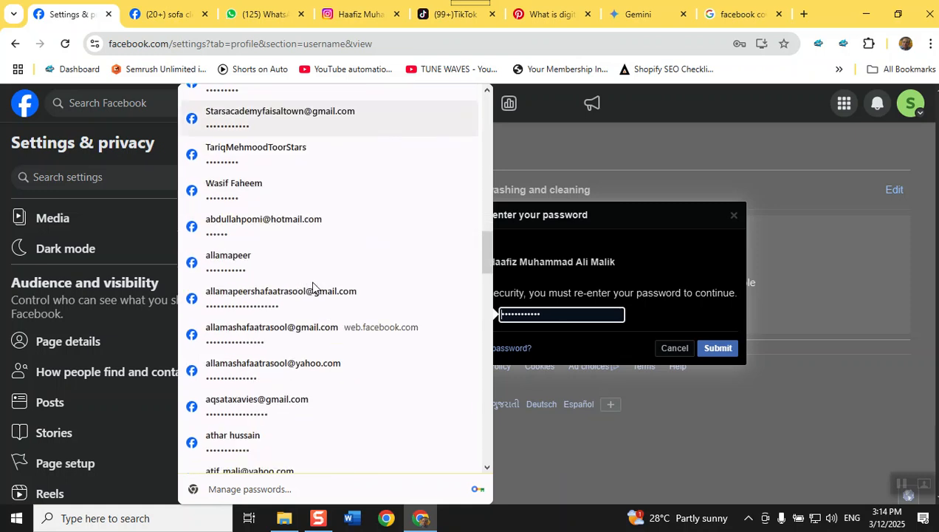
scroll(313, 286, down, 1)
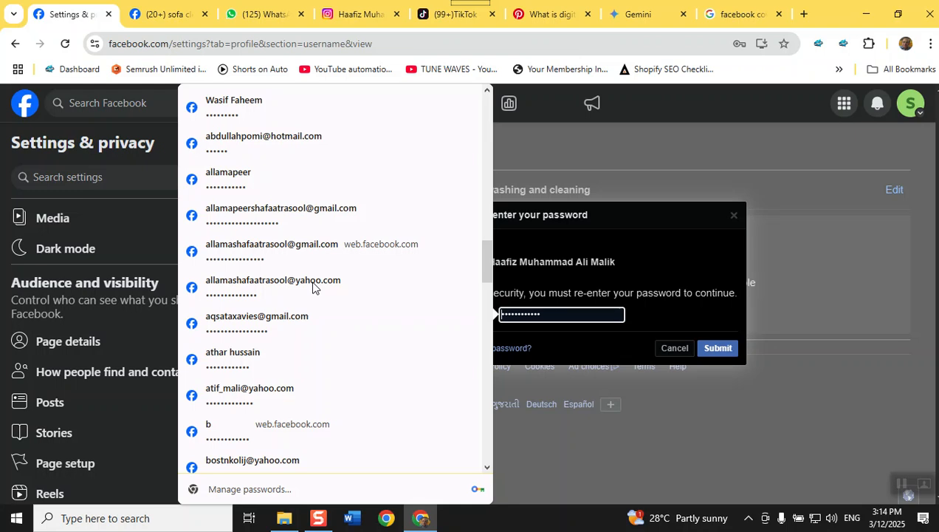
scroll(313, 287, down, 2)
scroll(313, 286, down, 1)
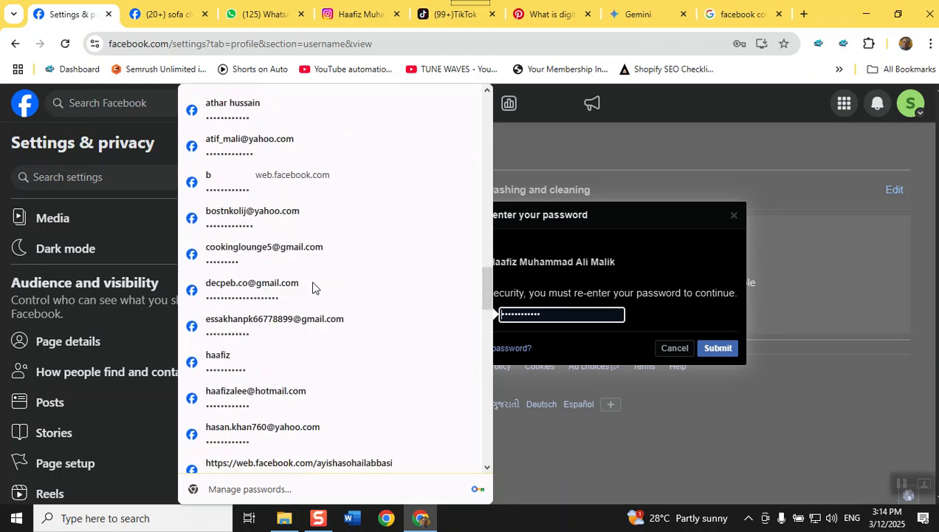
scroll(312, 286, down, 4)
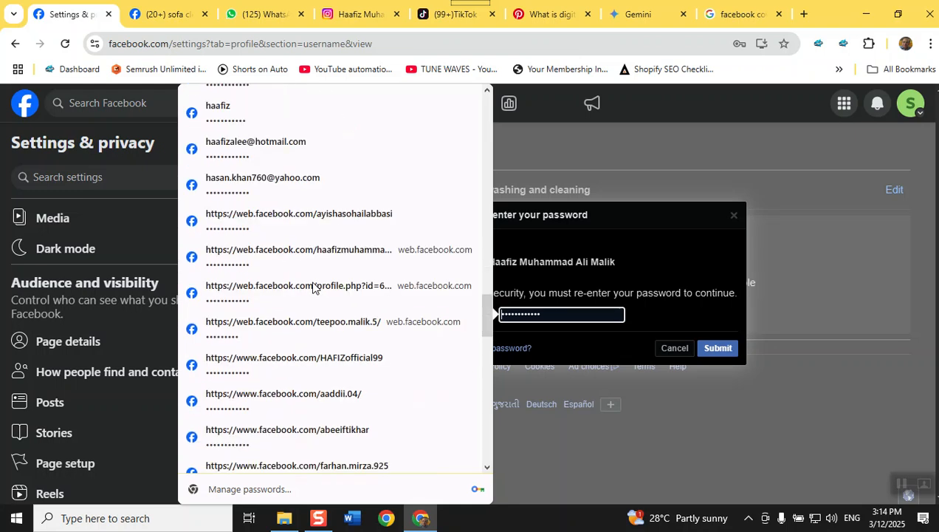
scroll(312, 287, down, 2)
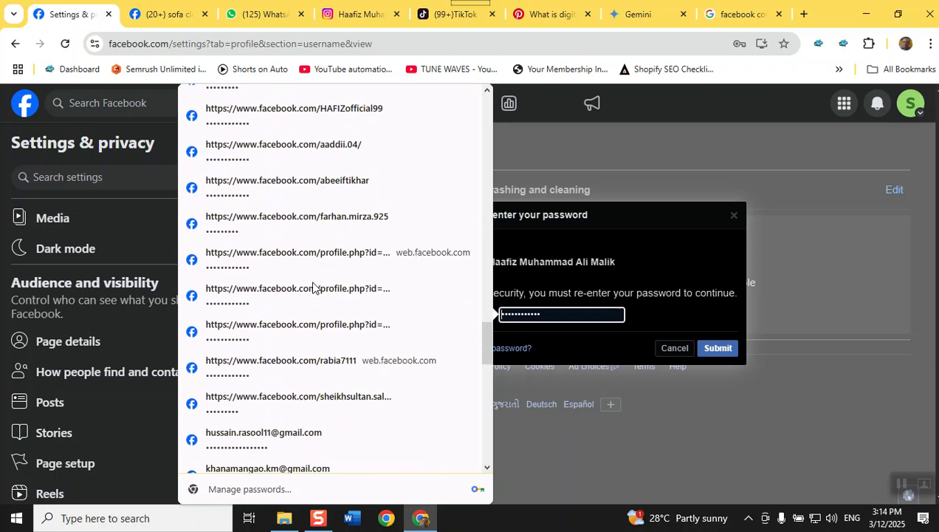
scroll(300, 304, down, 3)
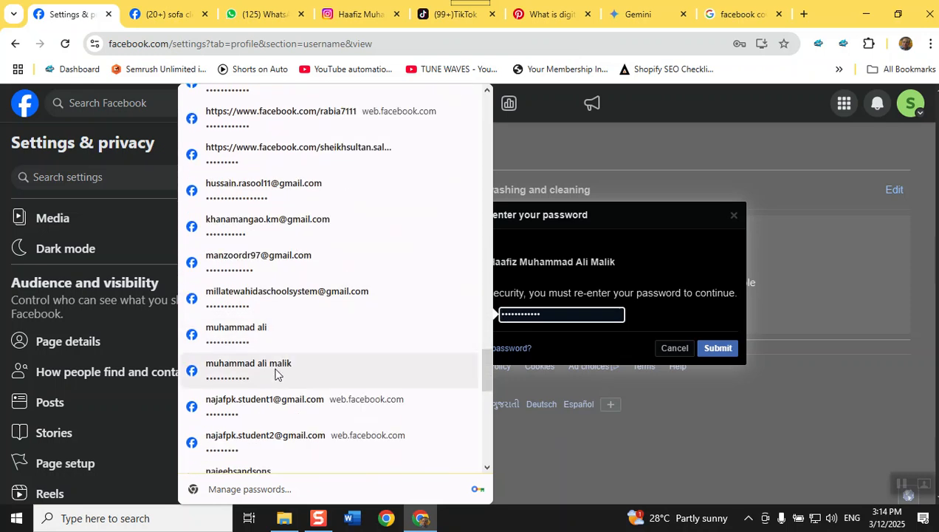
scroll(275, 374, down, 2)
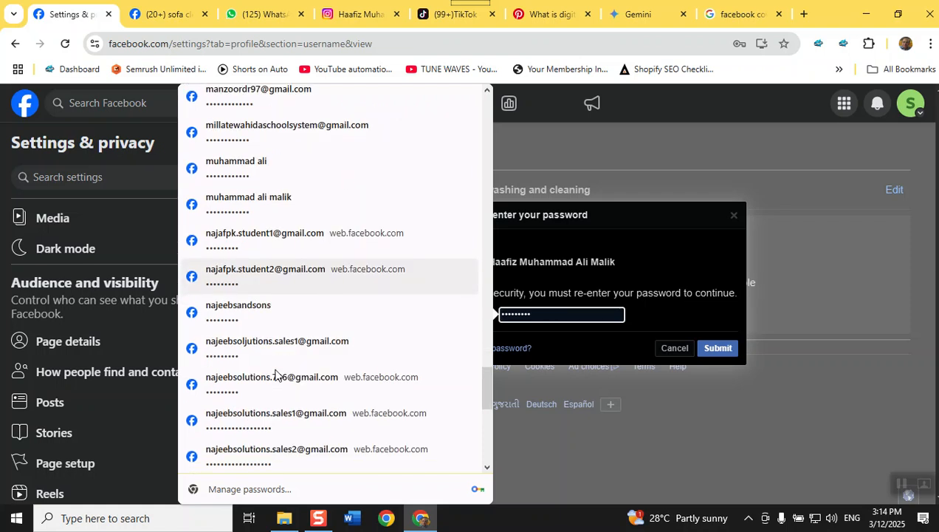
scroll(275, 374, down, 2)
scroll(274, 375, down, 2)
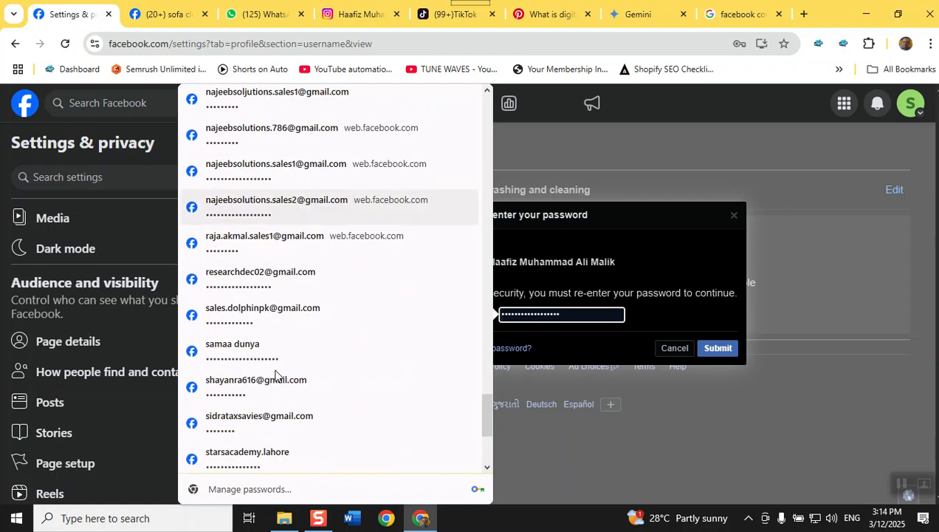
scroll(275, 376, down, 2)
scroll(275, 375, down, 1)
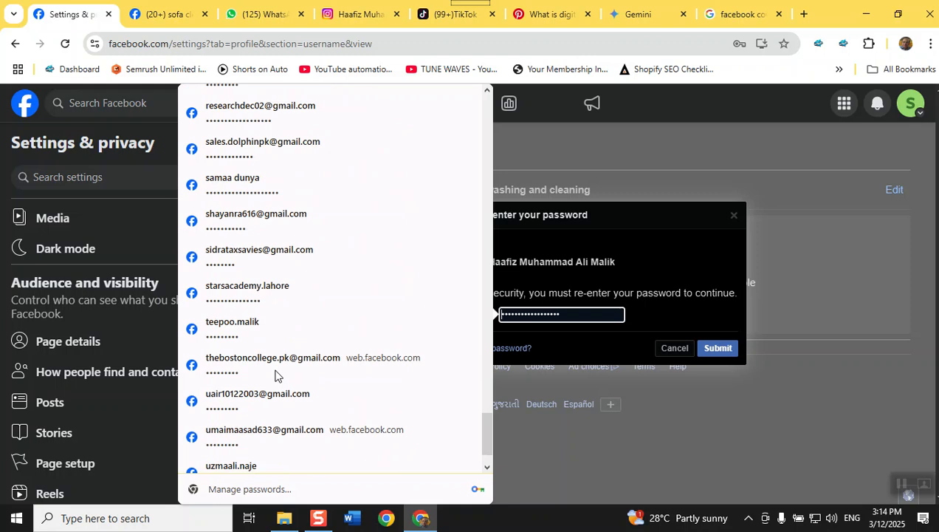
scroll(275, 375, down, 1)
scroll(275, 376, up, 15)
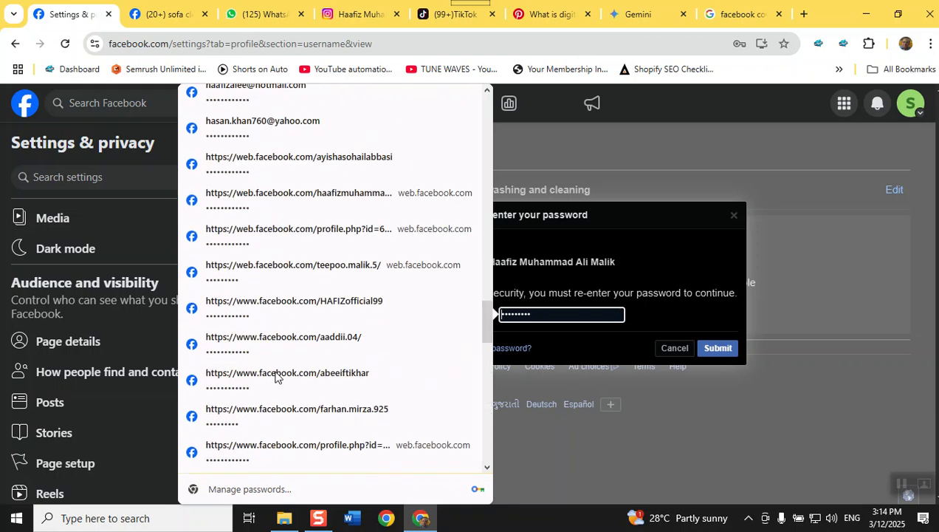
scroll(274, 377, up, 3)
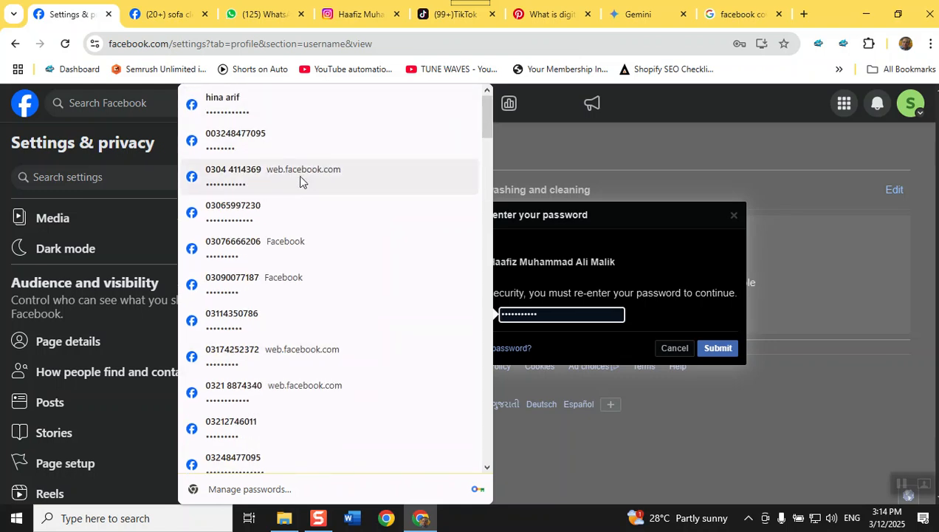
scroll(307, 231, down, 6)
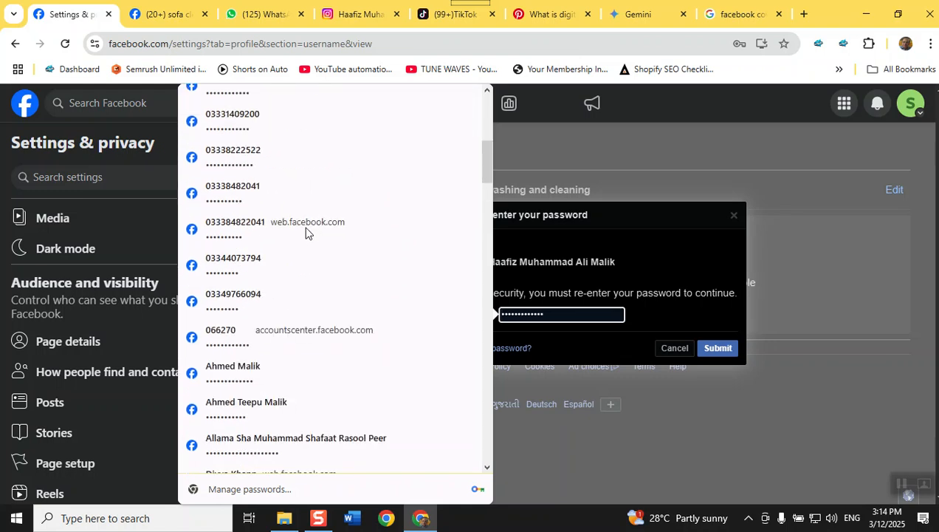
scroll(307, 231, down, 3)
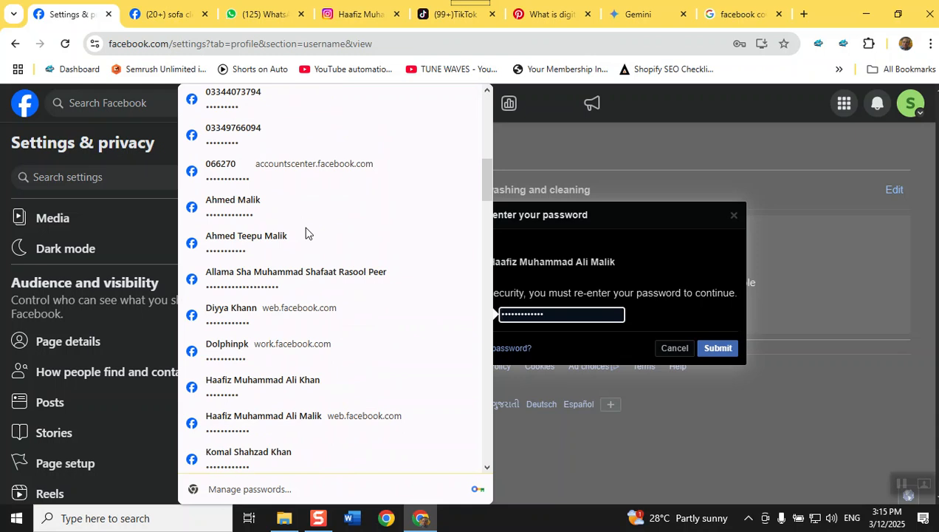
click(257, 388)
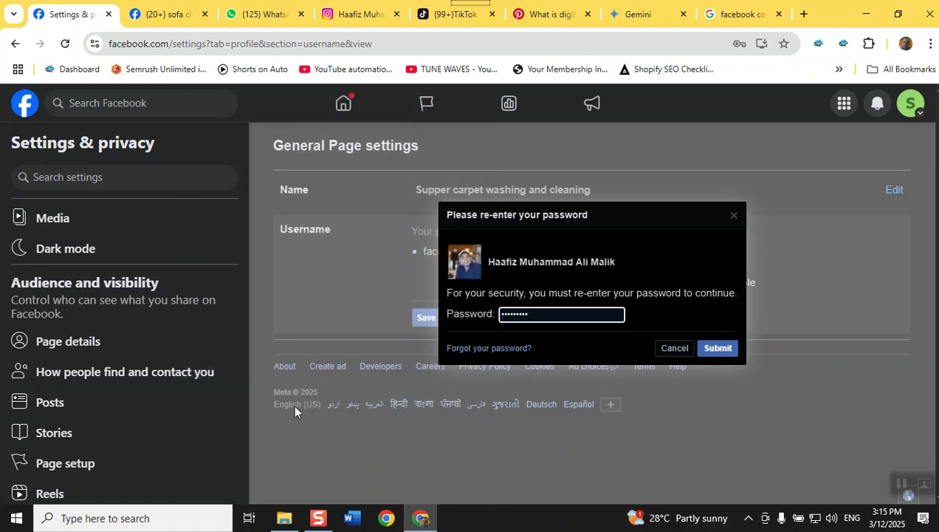
key(Return)
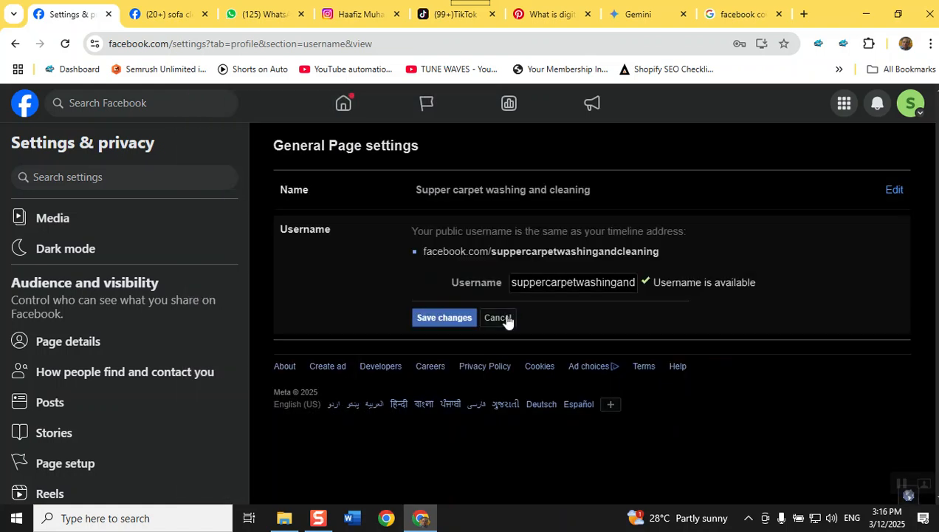
Cancel the username change and open Page access under Page setup
click(502, 319)
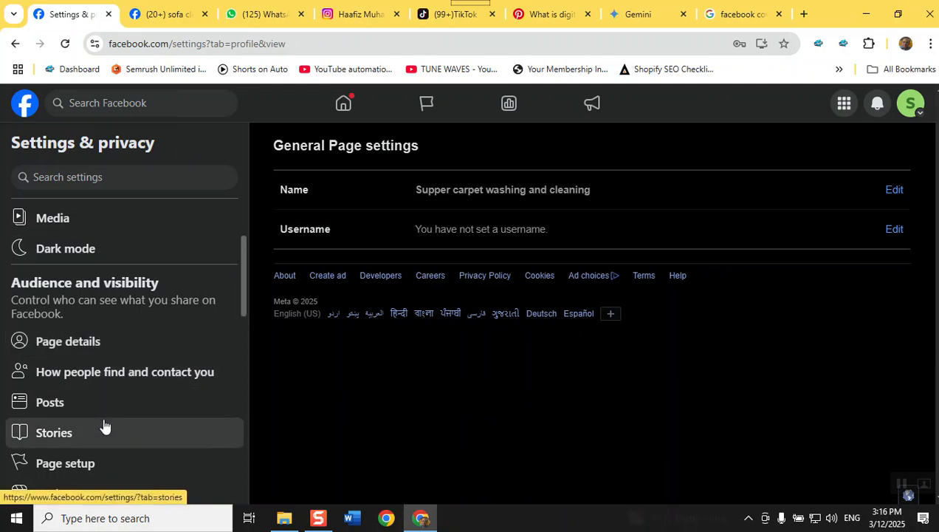
click(82, 471)
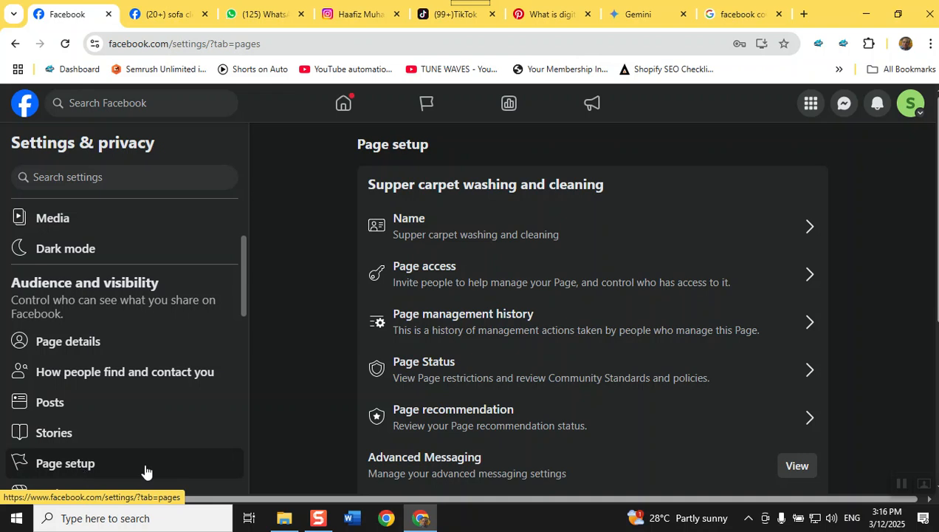
click(455, 277)
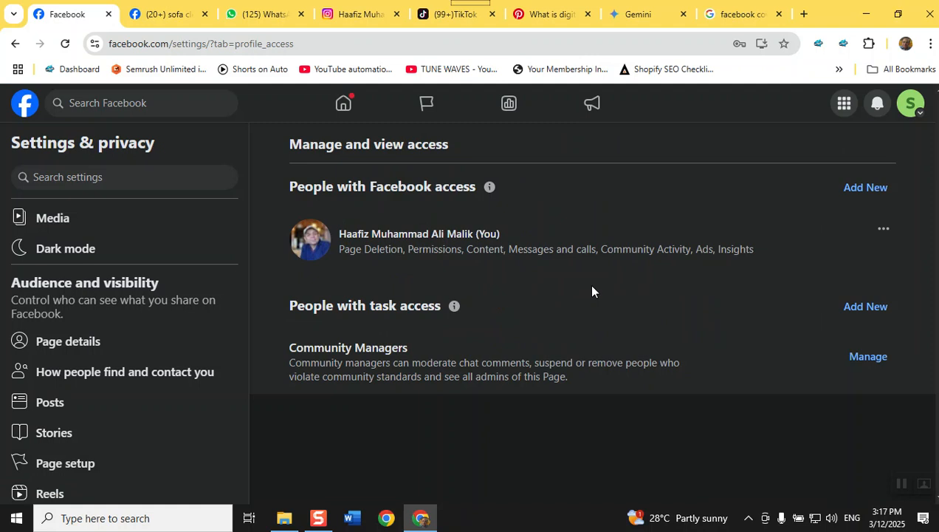
Add a new person with Facebook access by searching their name and picking the fourth result
click(846, 188)
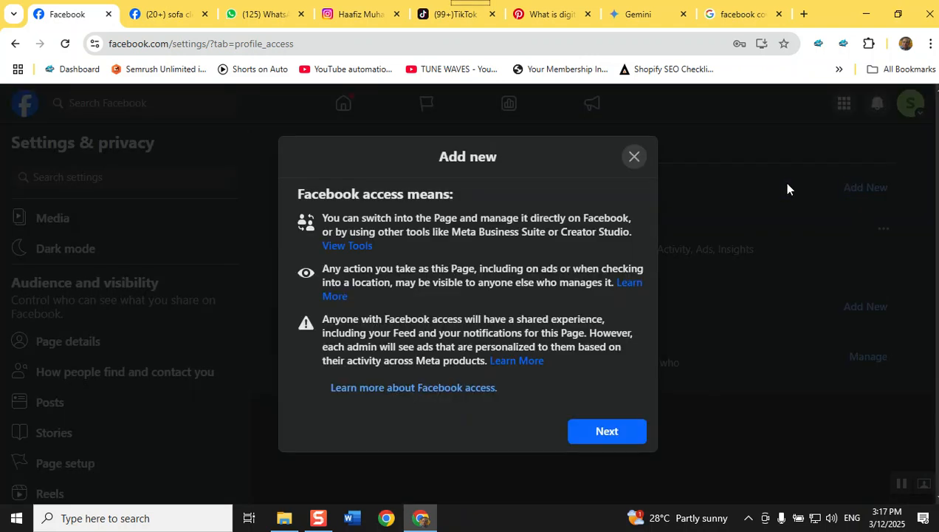
click(584, 431)
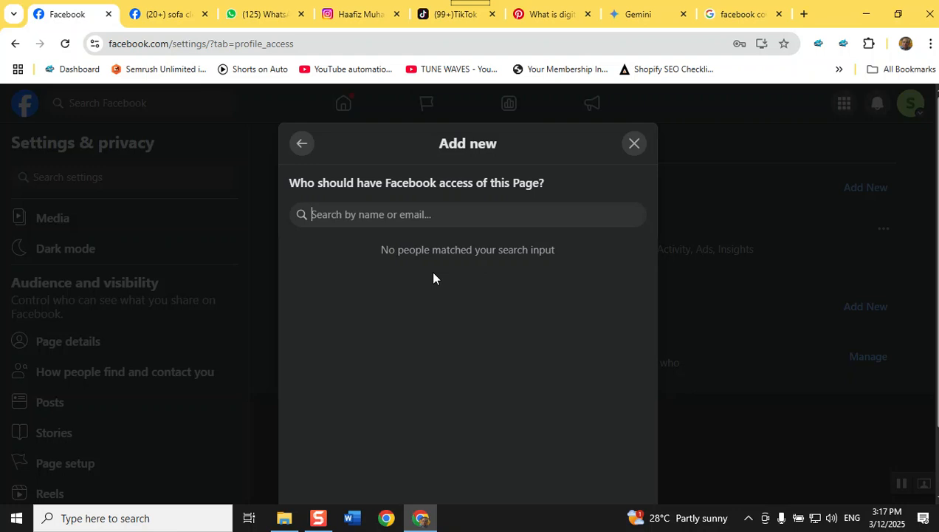
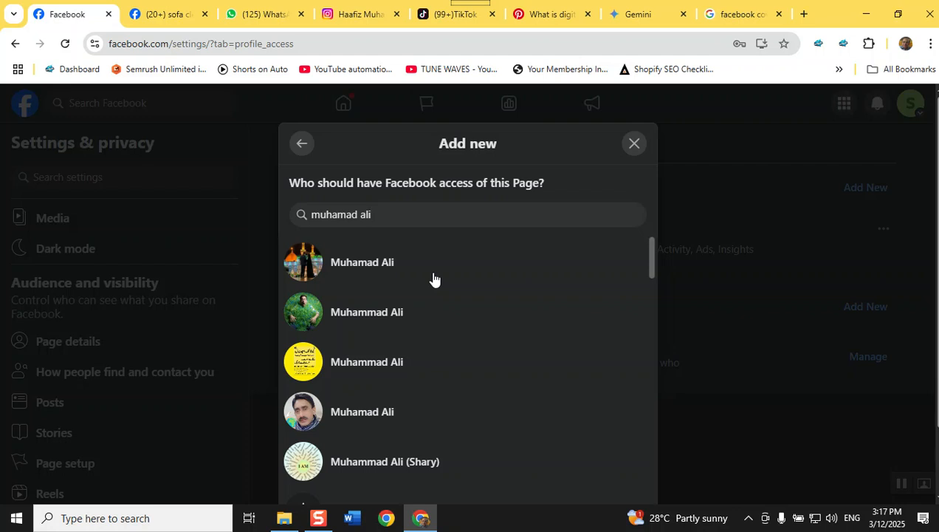
scroll(434, 278, down, 2)
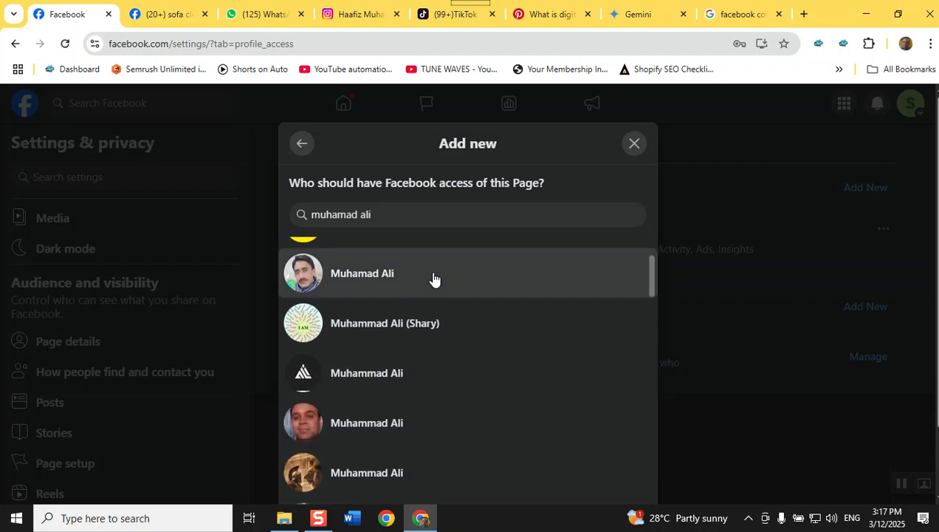
click(444, 424)
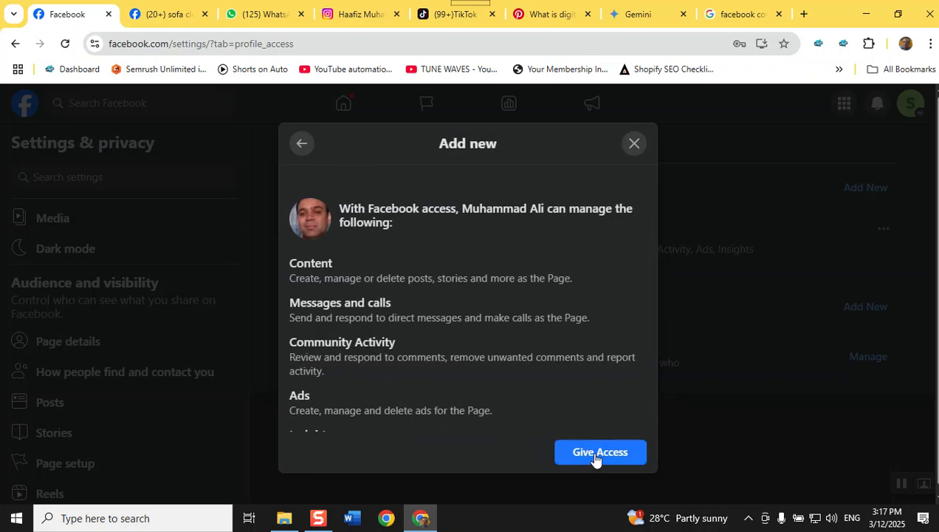
Try the 'Allow this person to have full control' toggle, then grant the chosen person access
scroll(590, 420, down, 2)
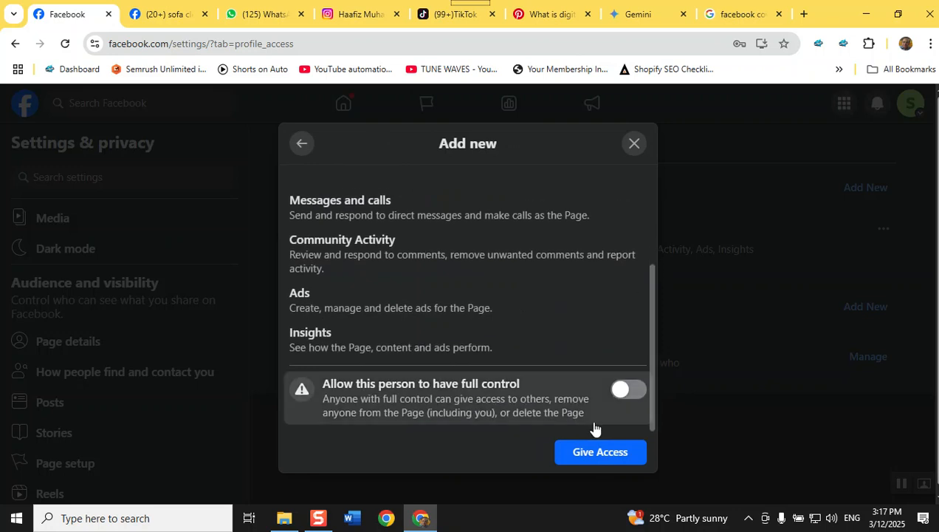
click(622, 392)
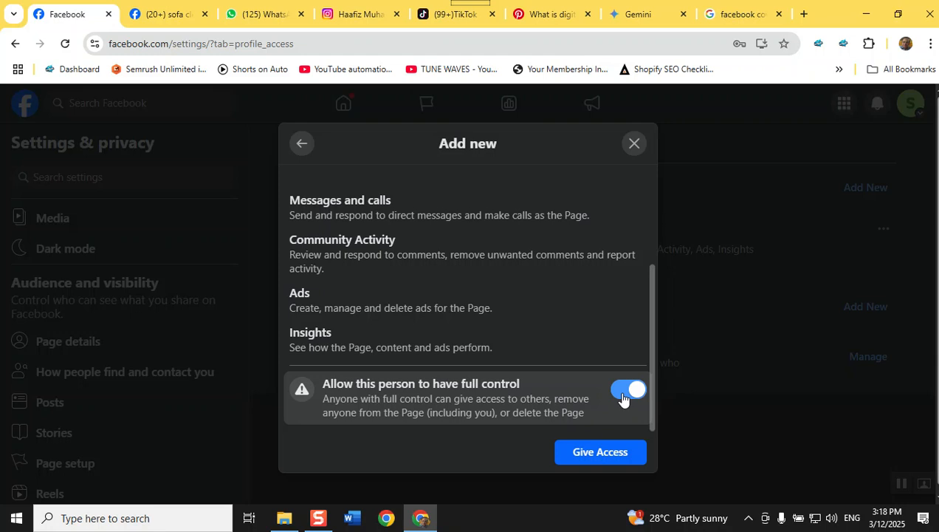
click(623, 398)
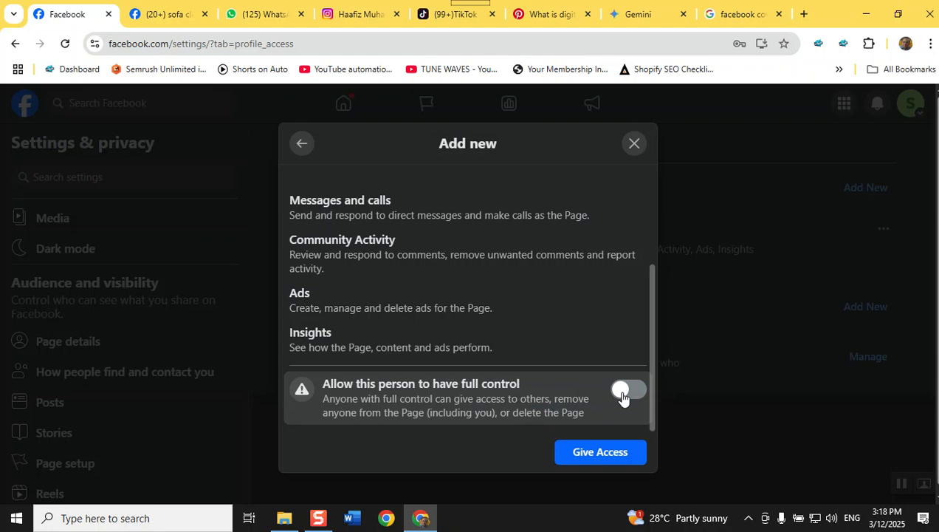
click(622, 398)
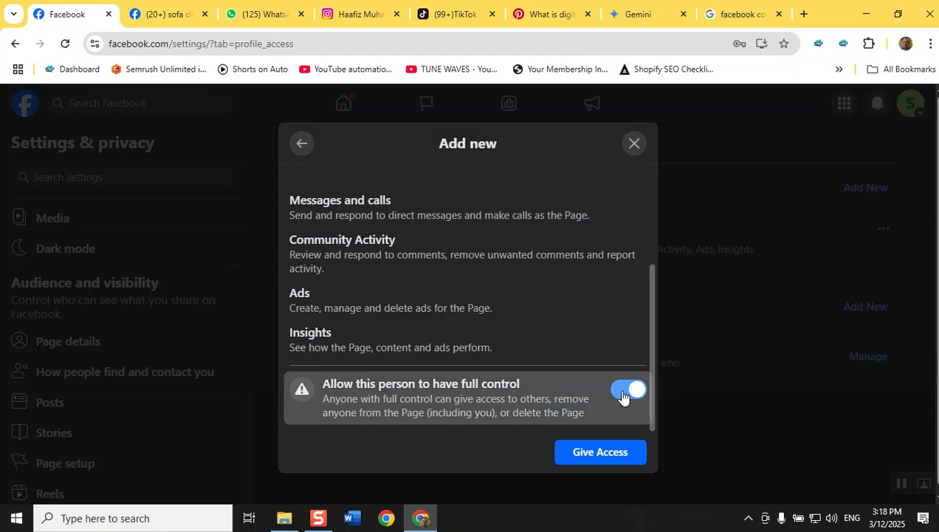
click(623, 396)
click(626, 462)
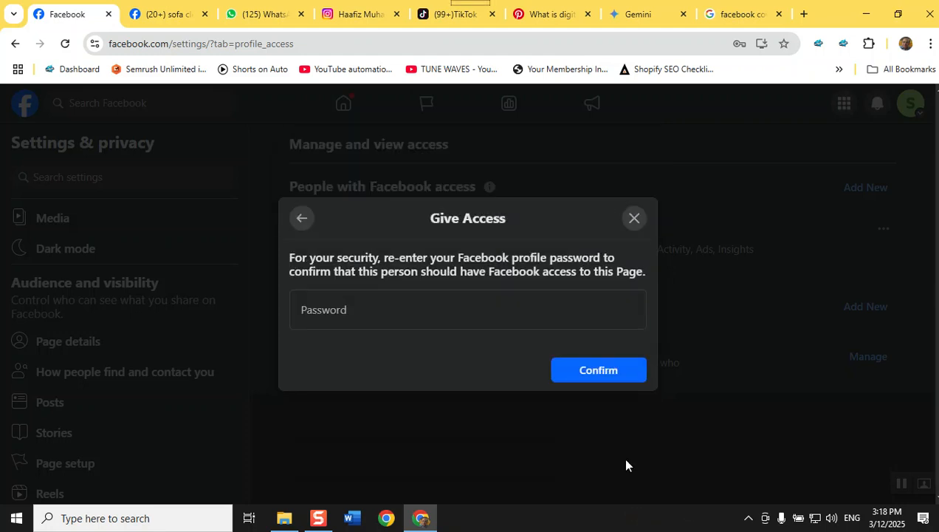
Confirm with a saved password, close the rejected Give Access dialog, and dismiss Chrome's save-password offer
click(324, 309)
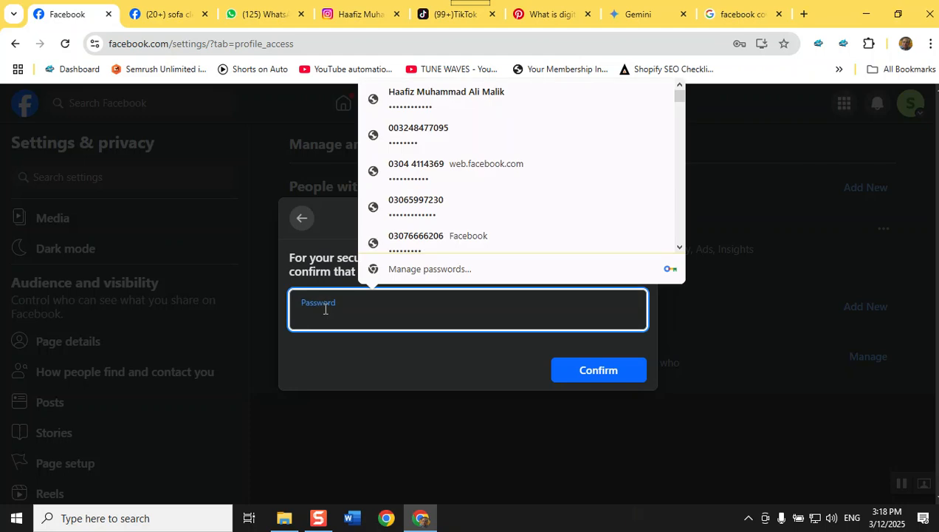
click(473, 90)
click(592, 369)
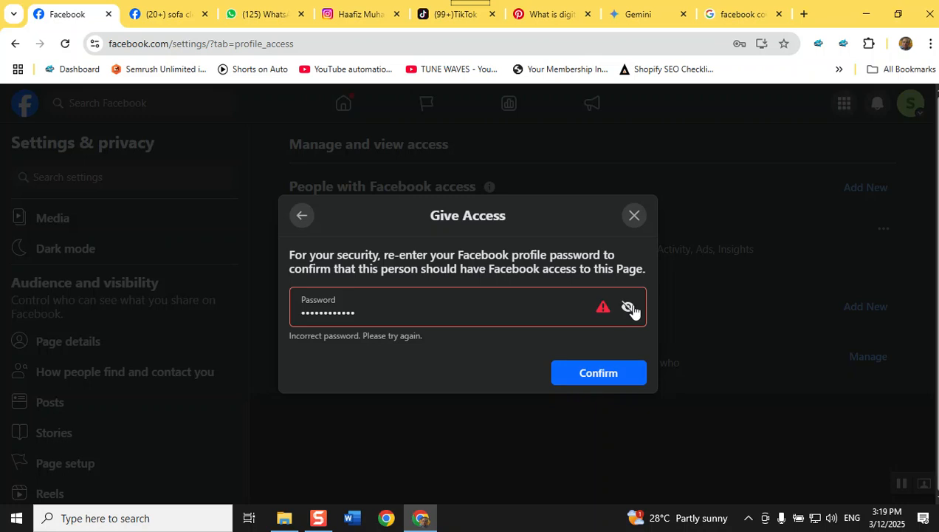
click(633, 221)
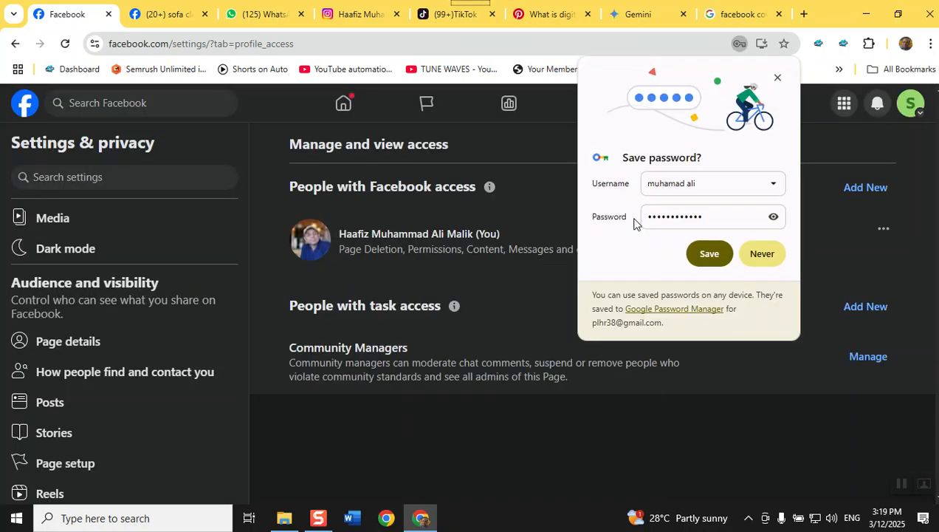
click(778, 77)
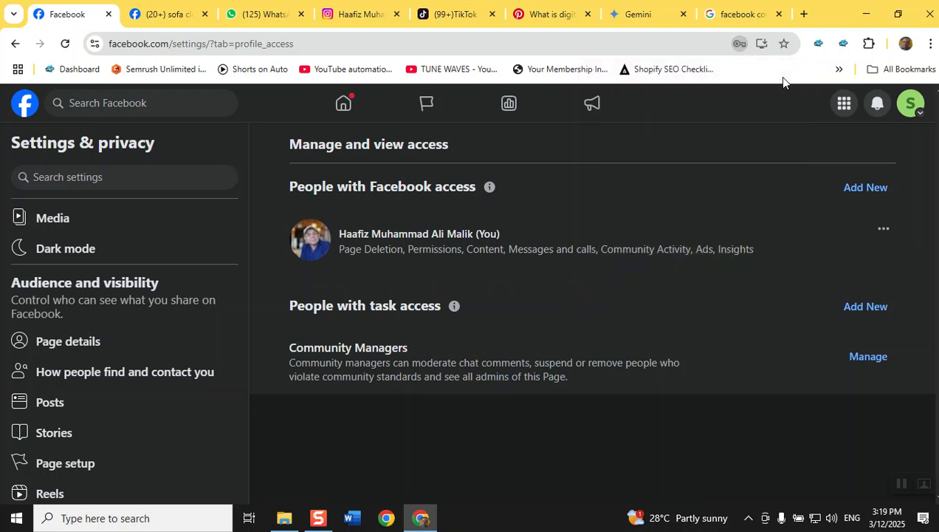